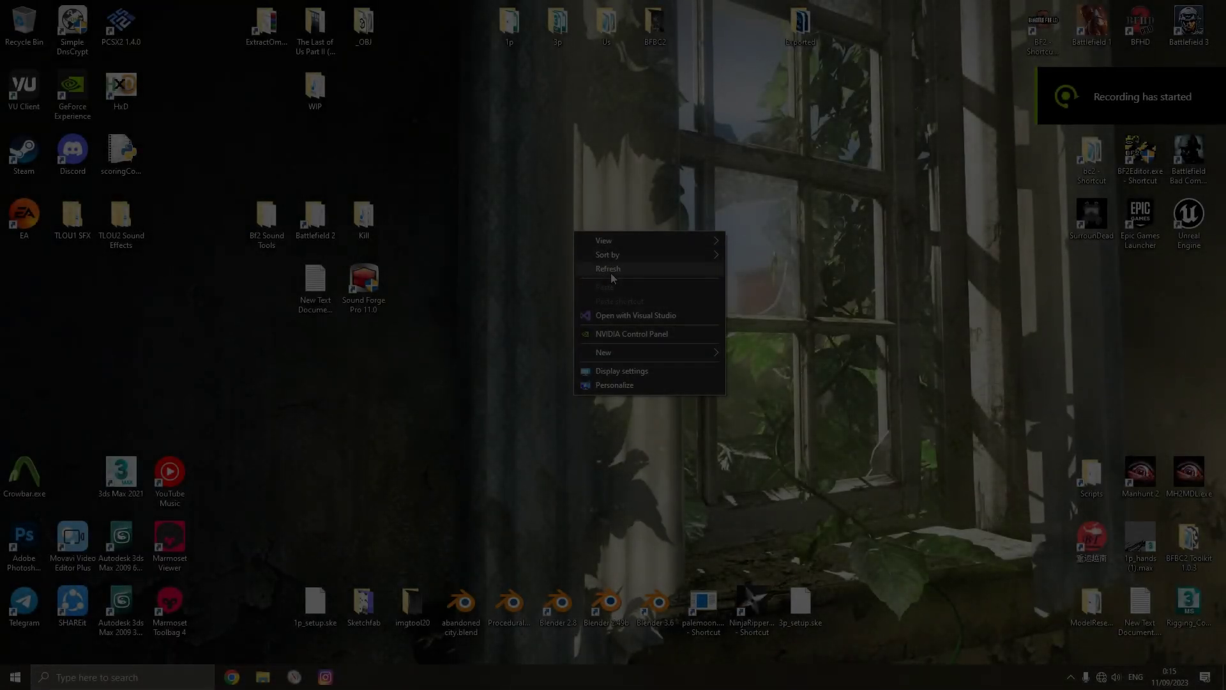
Inspect the Battlefield 2 game folder down to BF2.exe, and the Bf2 Sound Tools folder from the desktop
left_click(611, 269)
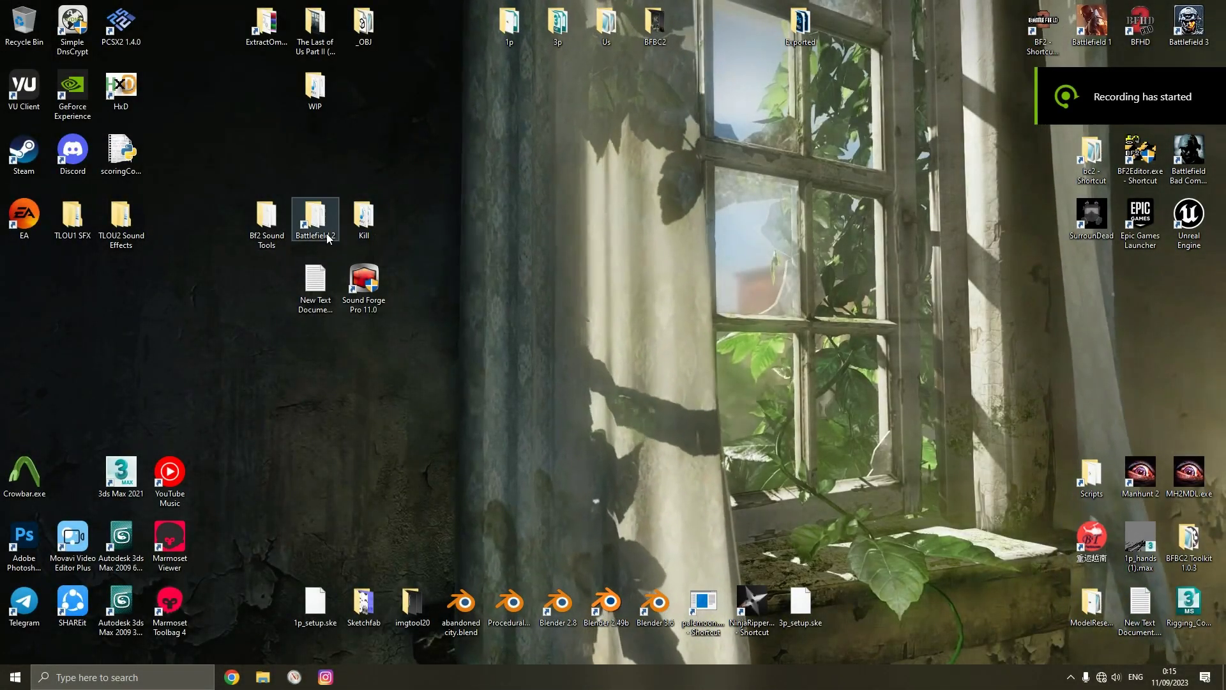
double_click(315, 217)
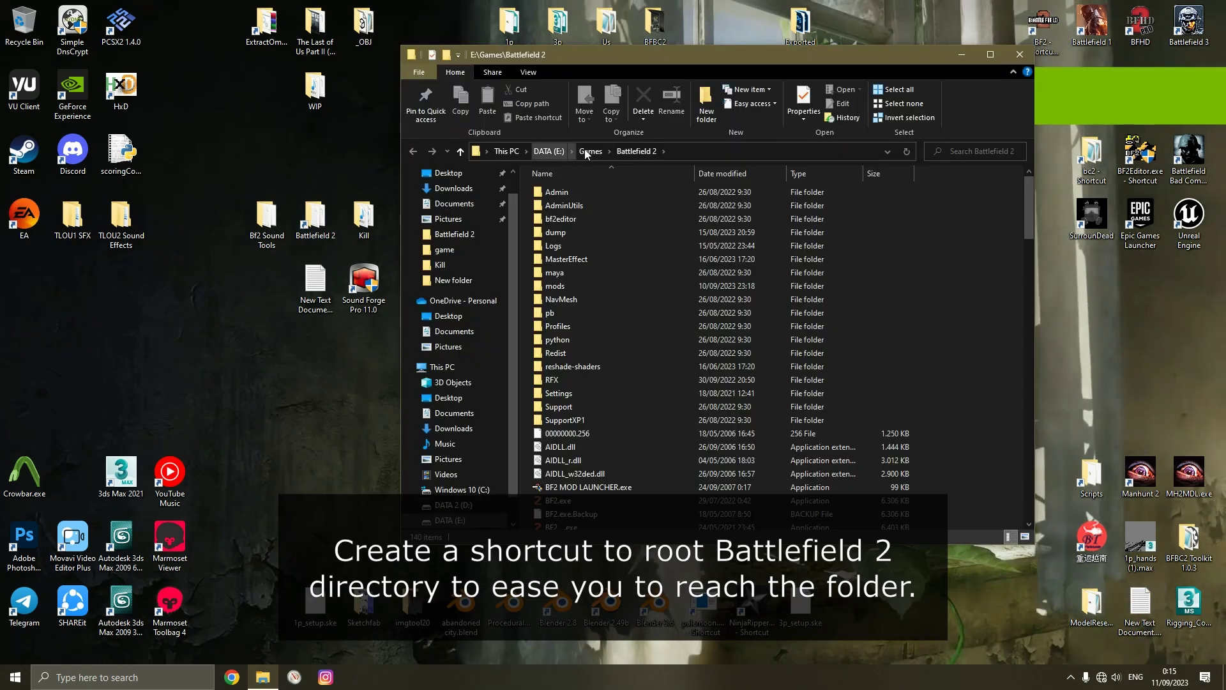
key("alt+Up")
double_click(575, 222)
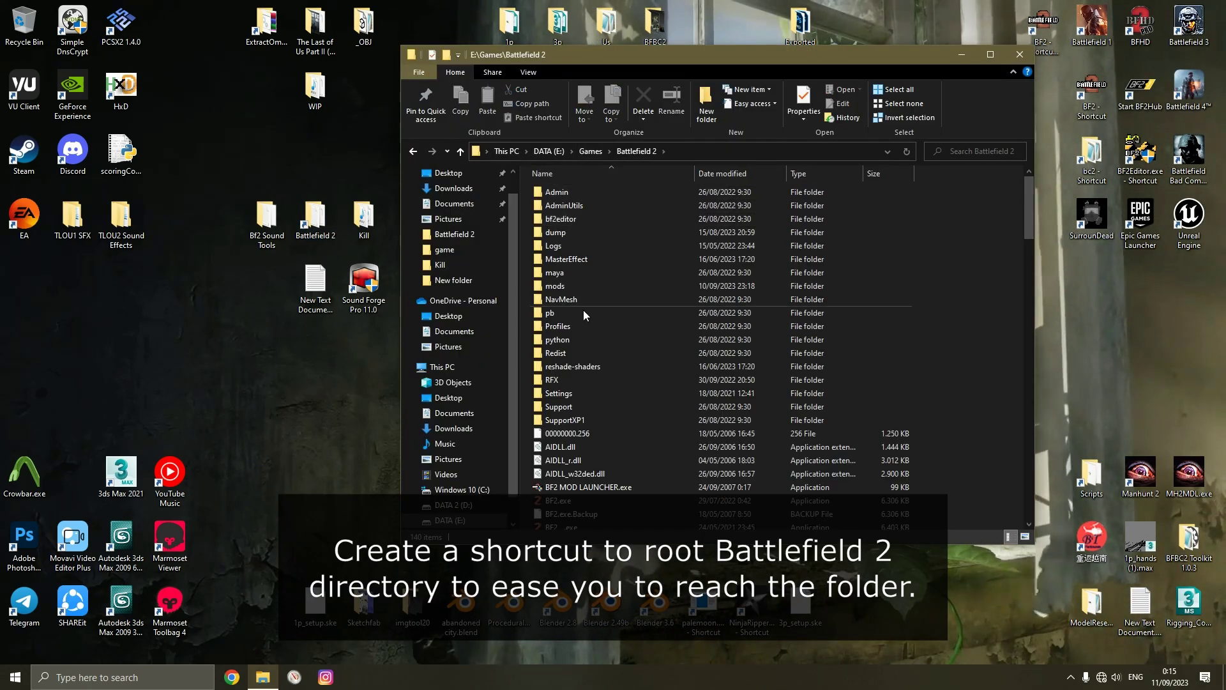
left_click(558, 500)
scroll(559, 500, "down", 4)
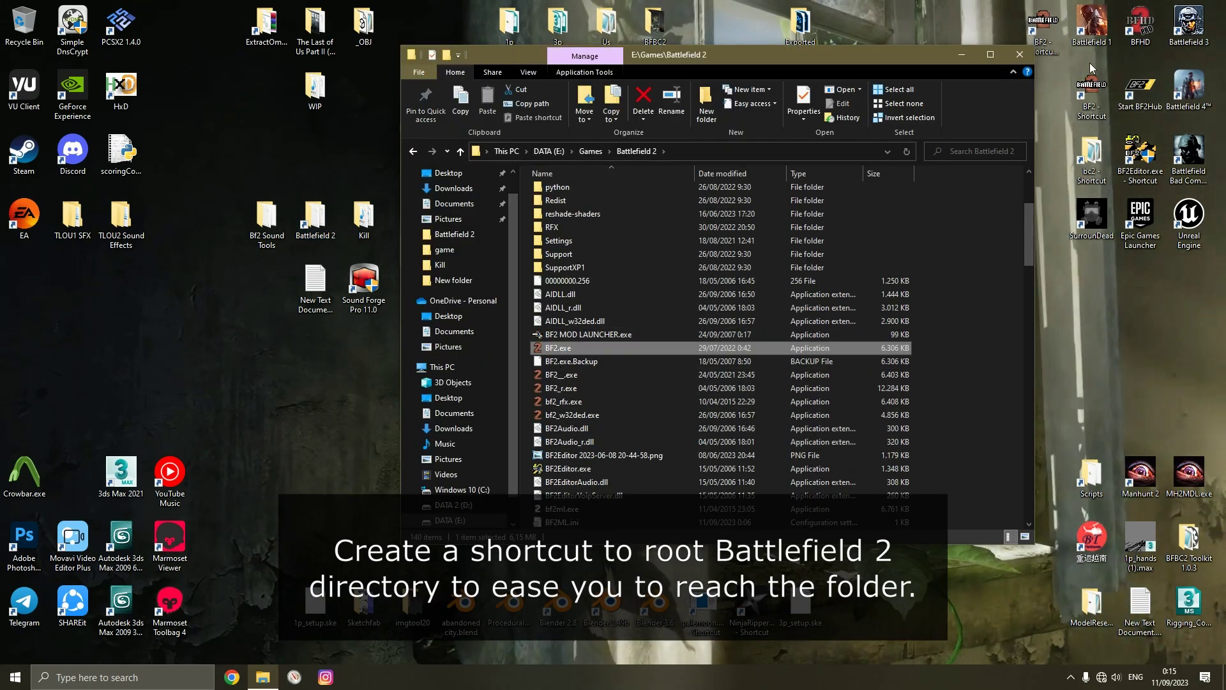
left_click(1030, 55)
double_click(267, 220)
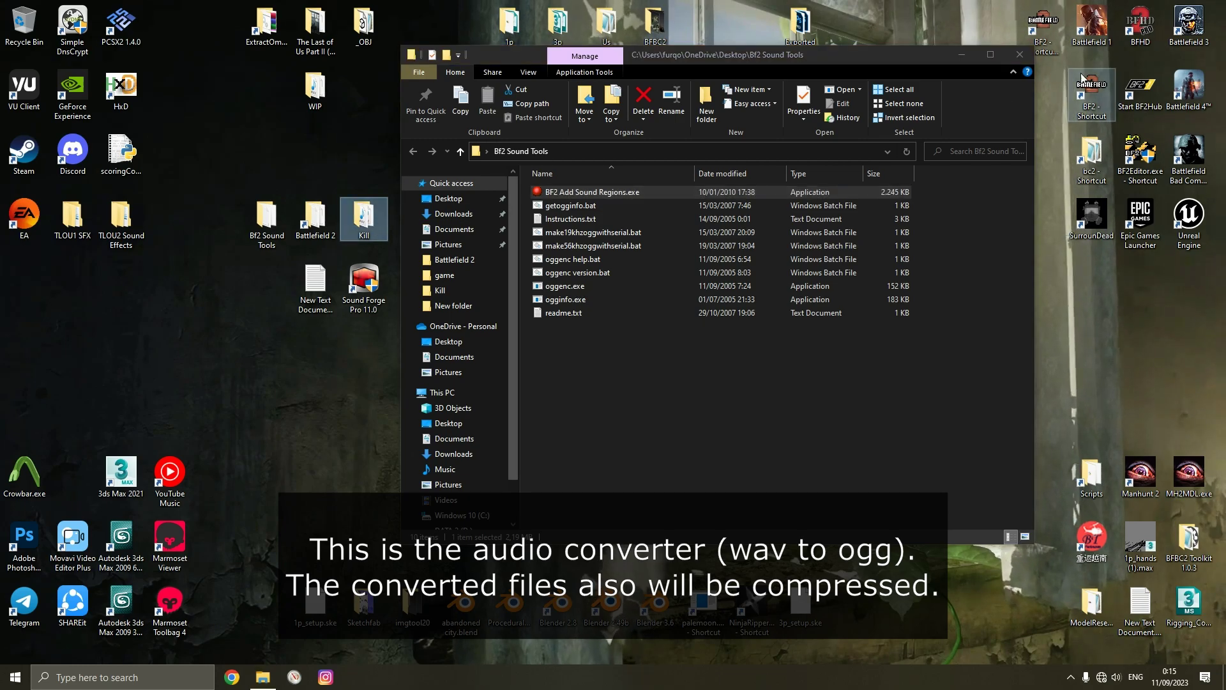
key("alt+F4")
Open the Kill folder and listen to its WAV sounds, including one.wav through five.wav, get_ready_for_the_battle.wav and roundfail.wav
double_click(364, 221)
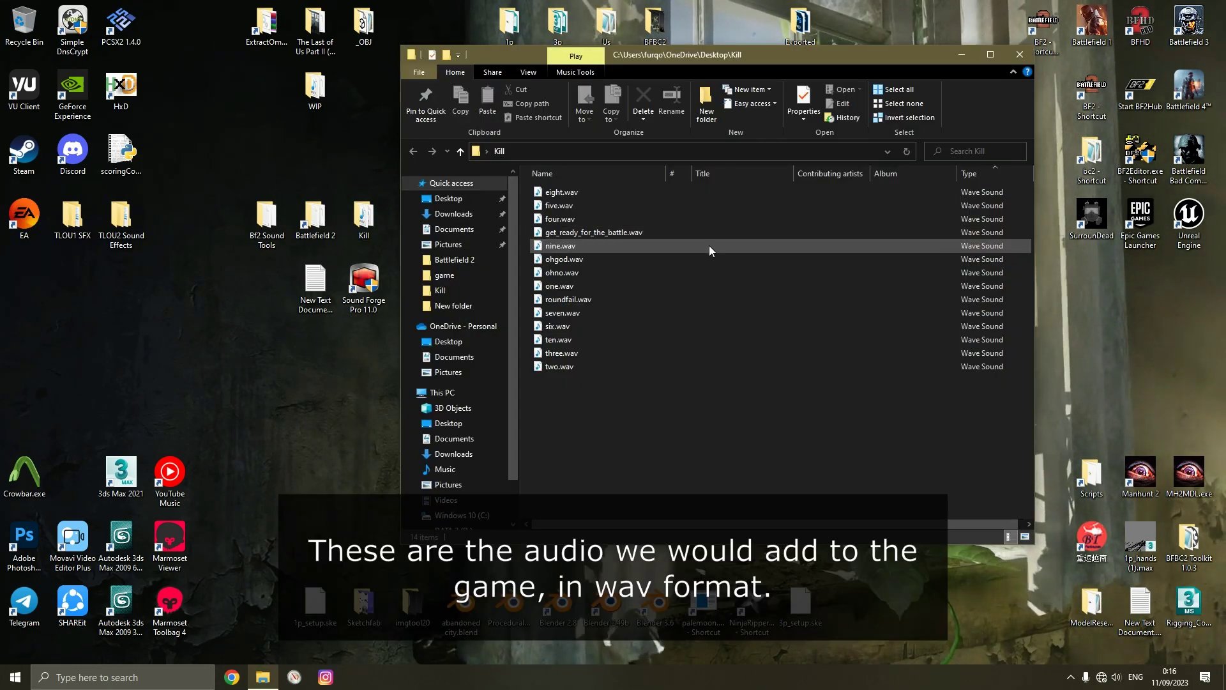
double_click(561, 286)
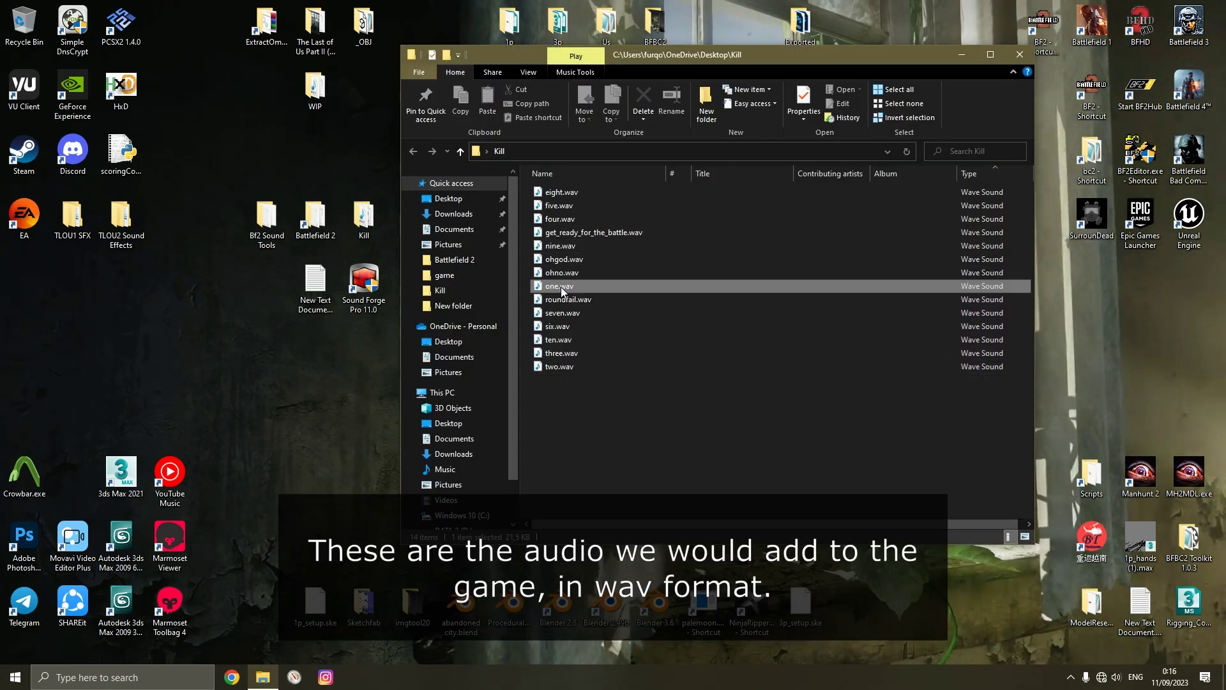
left_click(562, 366)
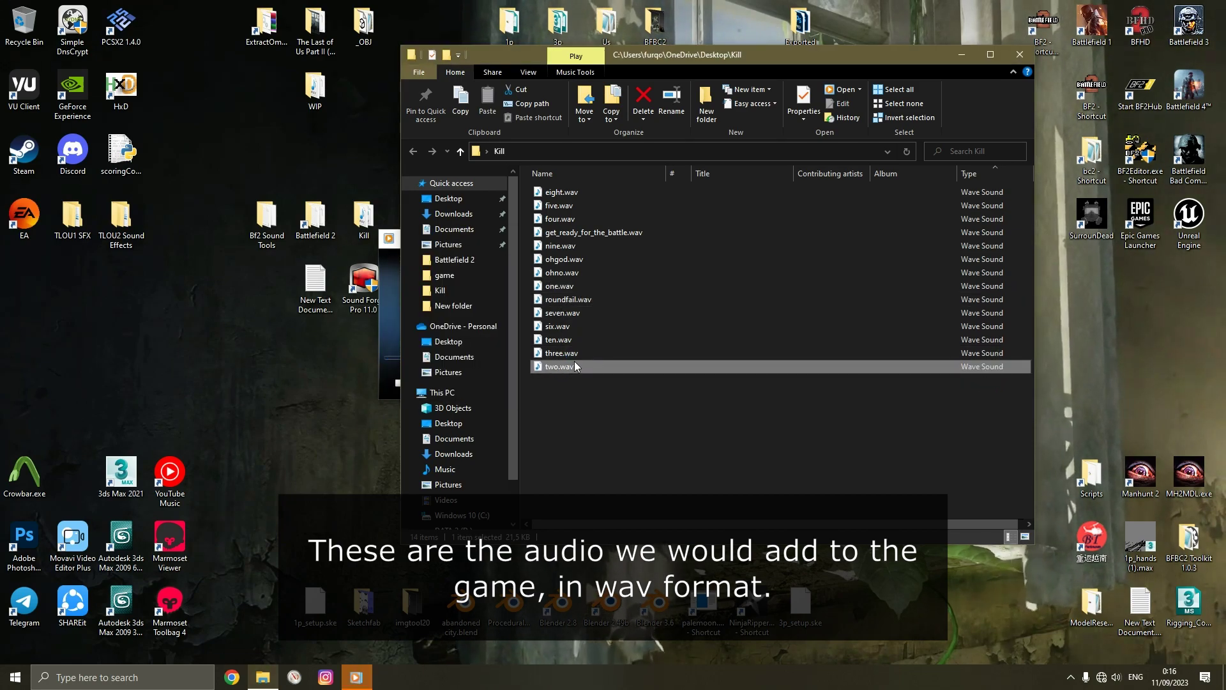
left_click(580, 354)
double_click(574, 219)
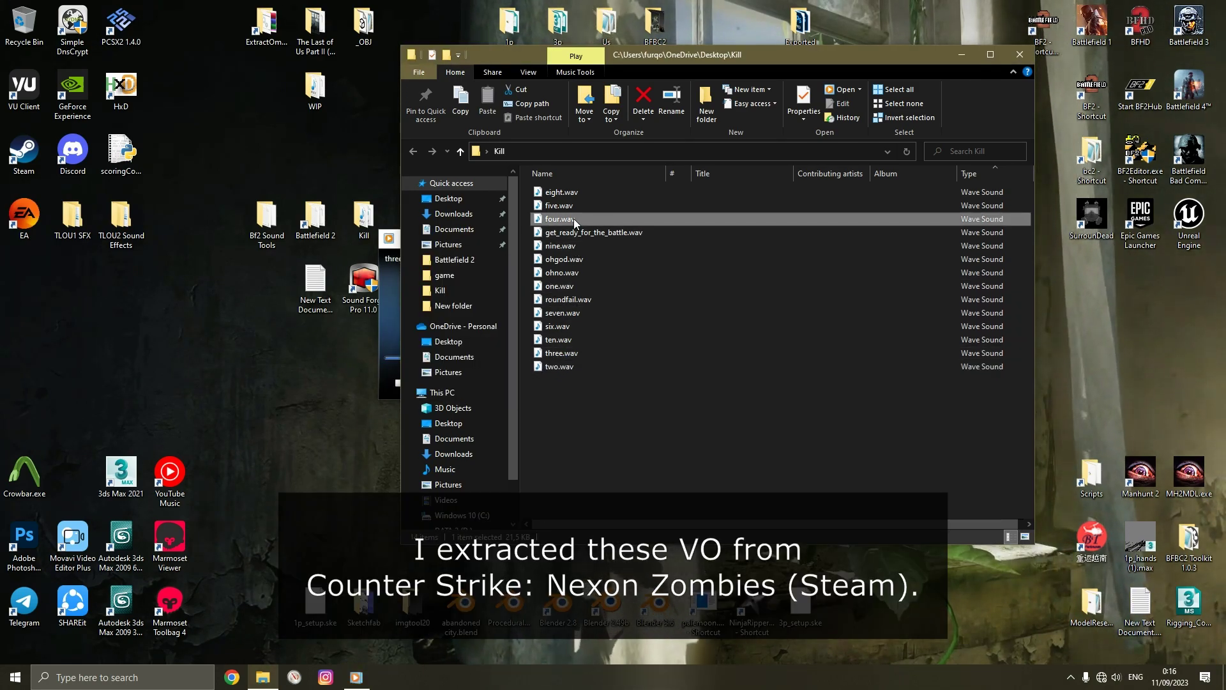
left_click(574, 204)
double_click(578, 204)
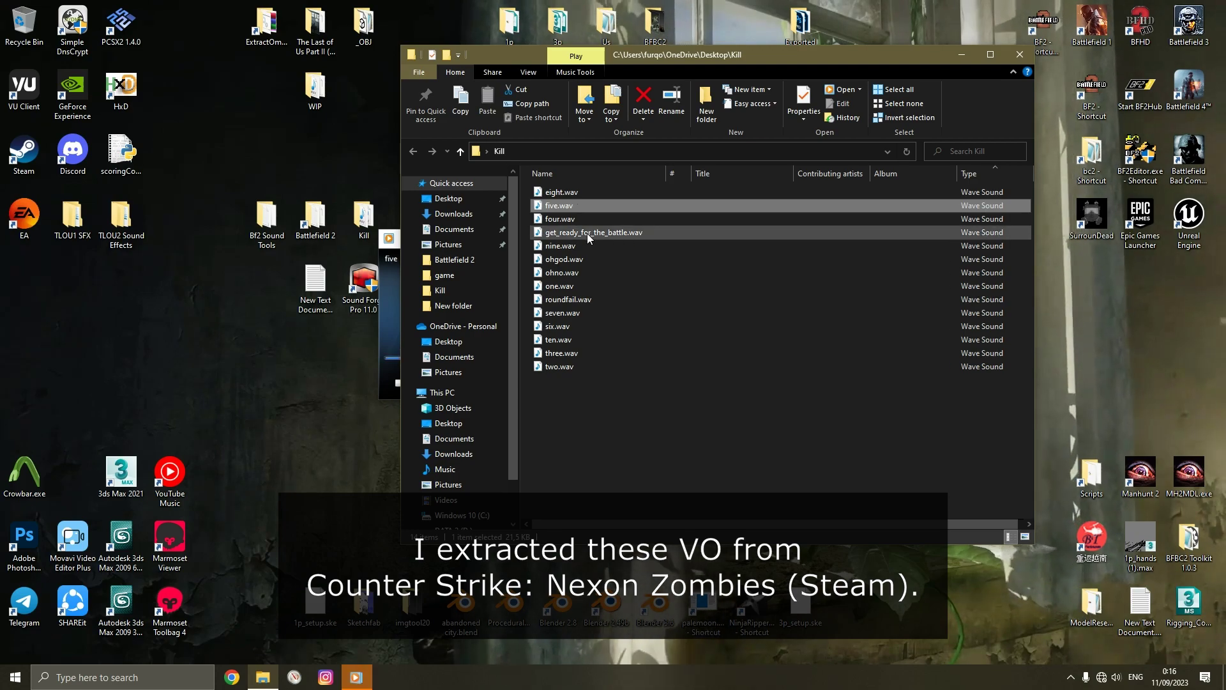
double_click(636, 232)
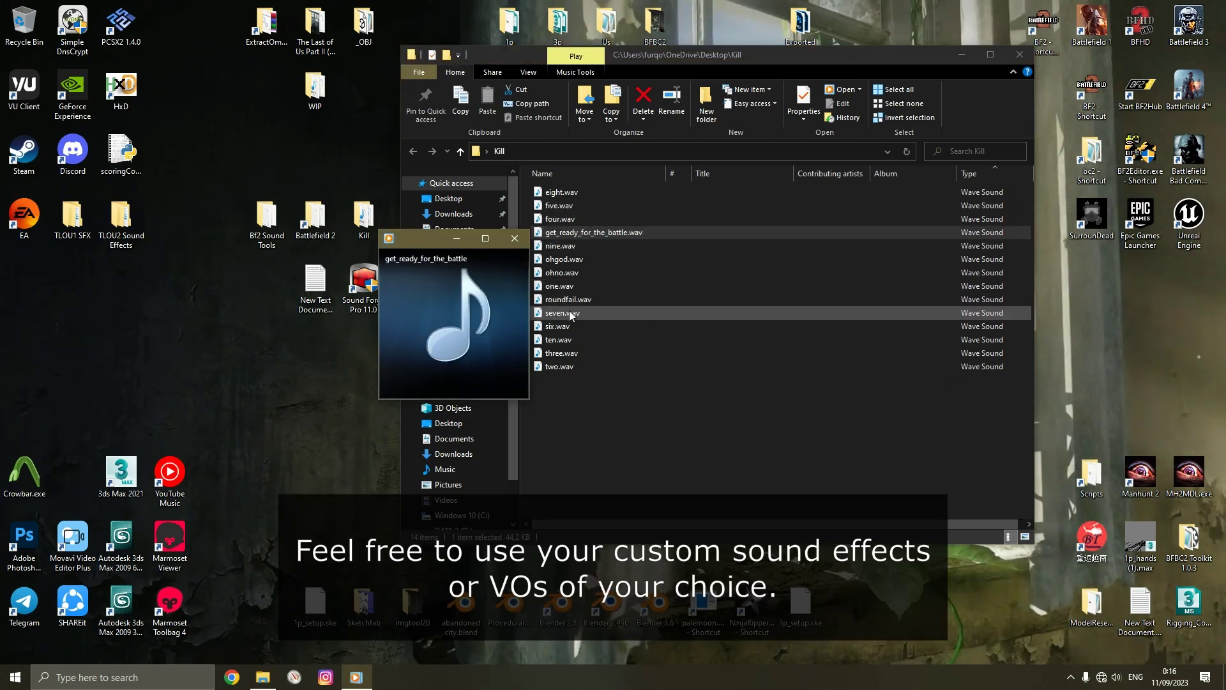
left_click(561, 300)
double_click(561, 302)
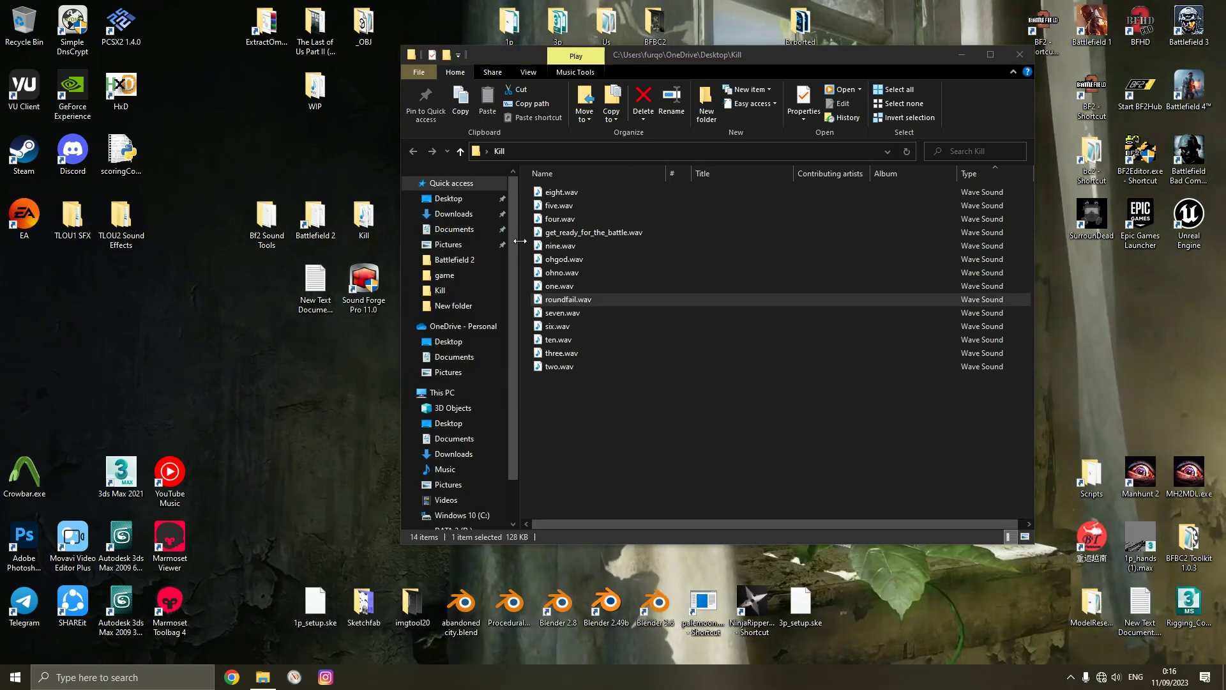
left_click(1020, 56)
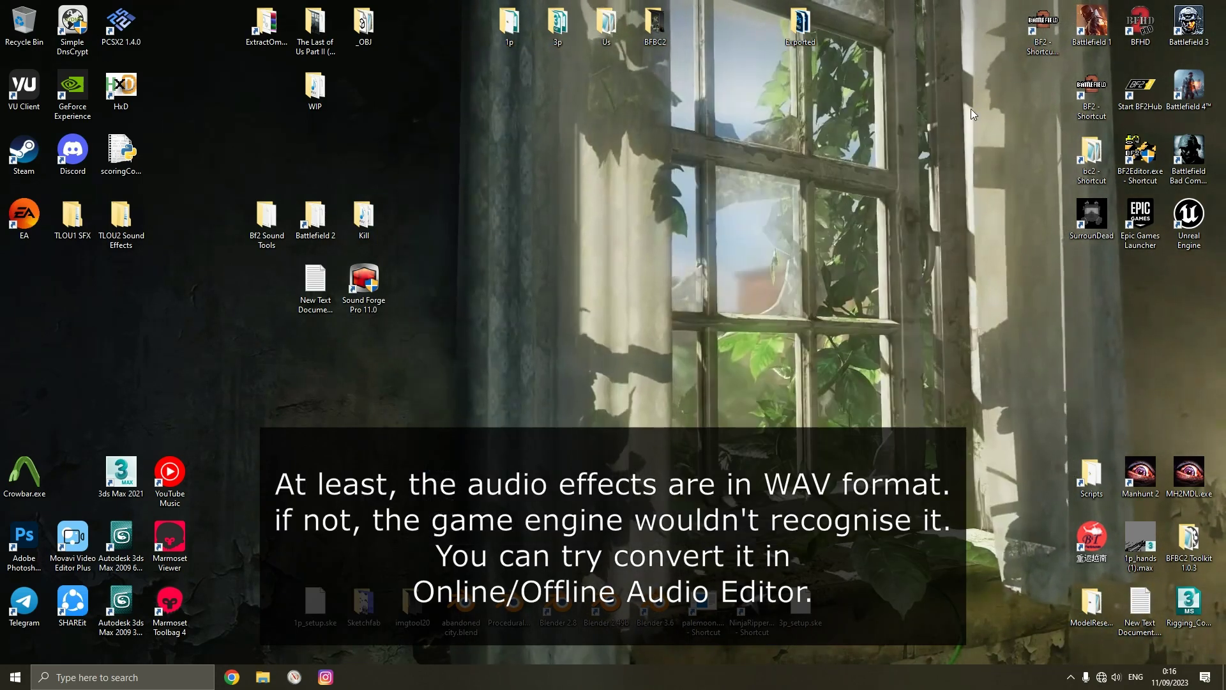
Refresh the desktop and launch Sound Forge Pro 11.0
right_click(448, 274)
left_click(472, 312)
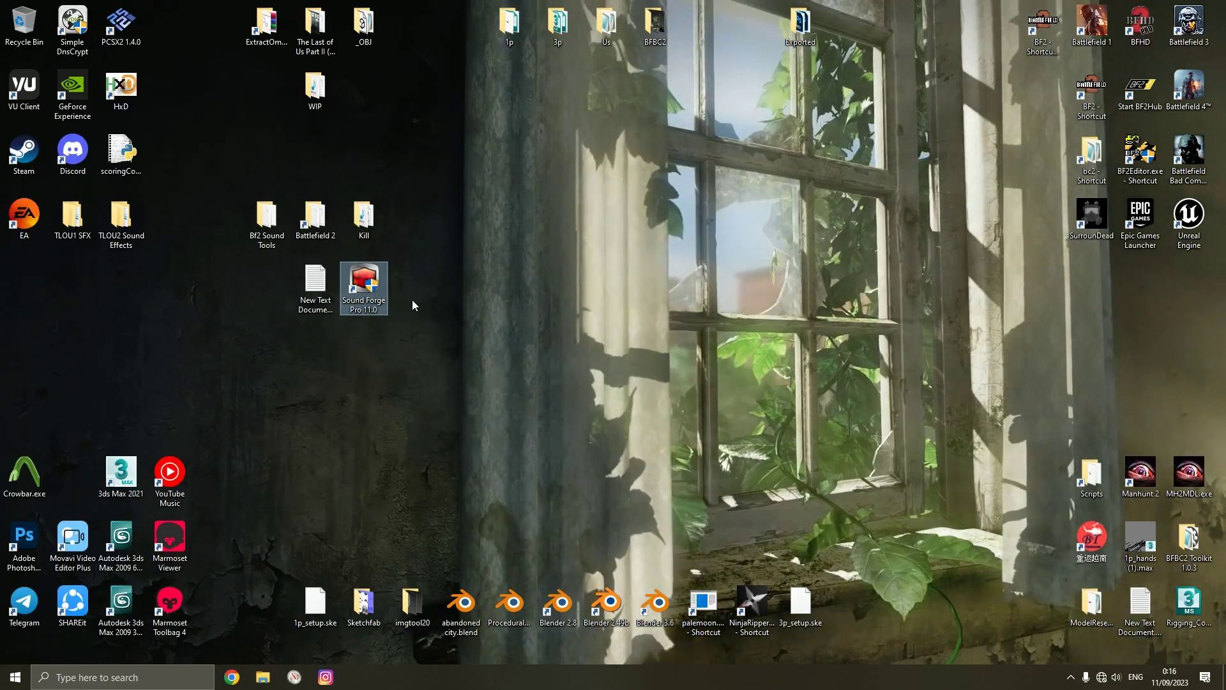
double_click(375, 291)
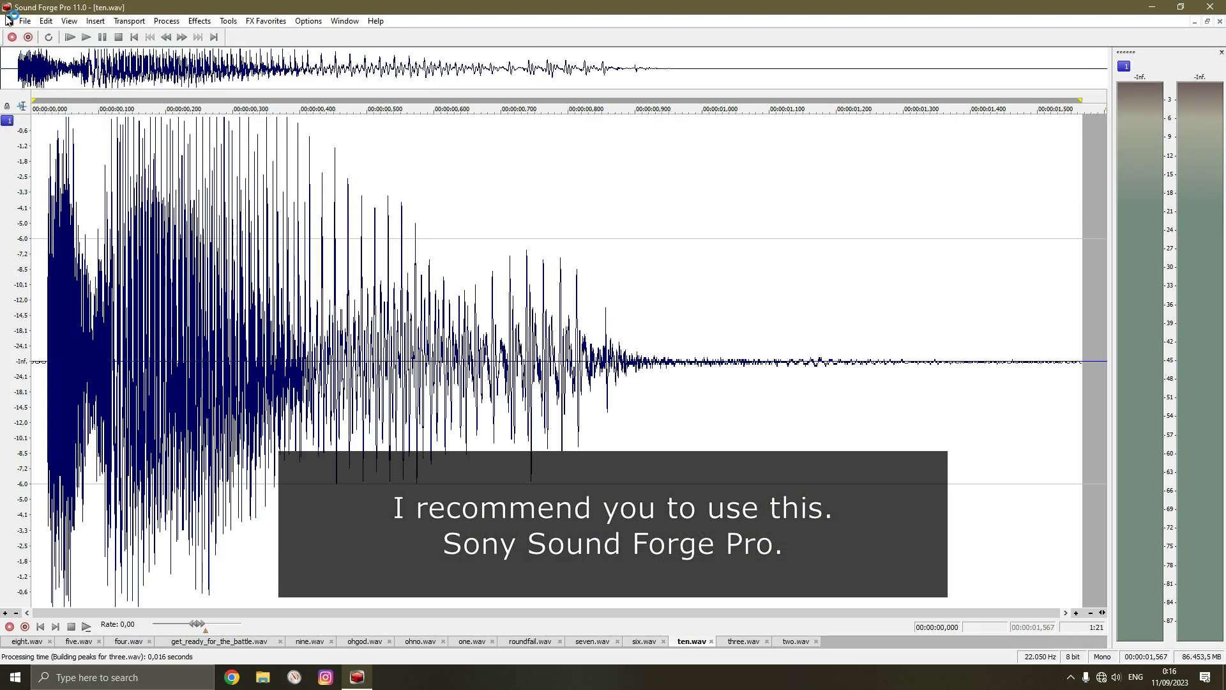
Preview five.wav and eight.wav from the desktop's Kill folder in the Open dialog without opening either file
left_click(24, 21)
left_click(38, 48)
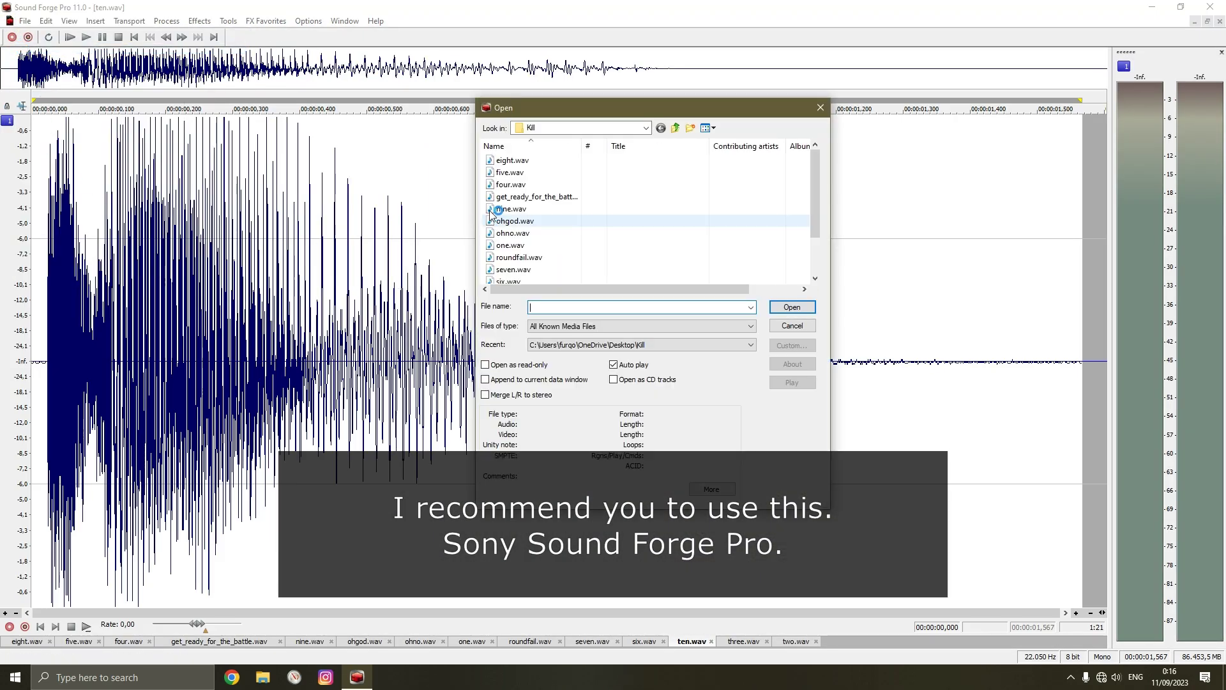
left_click(645, 128)
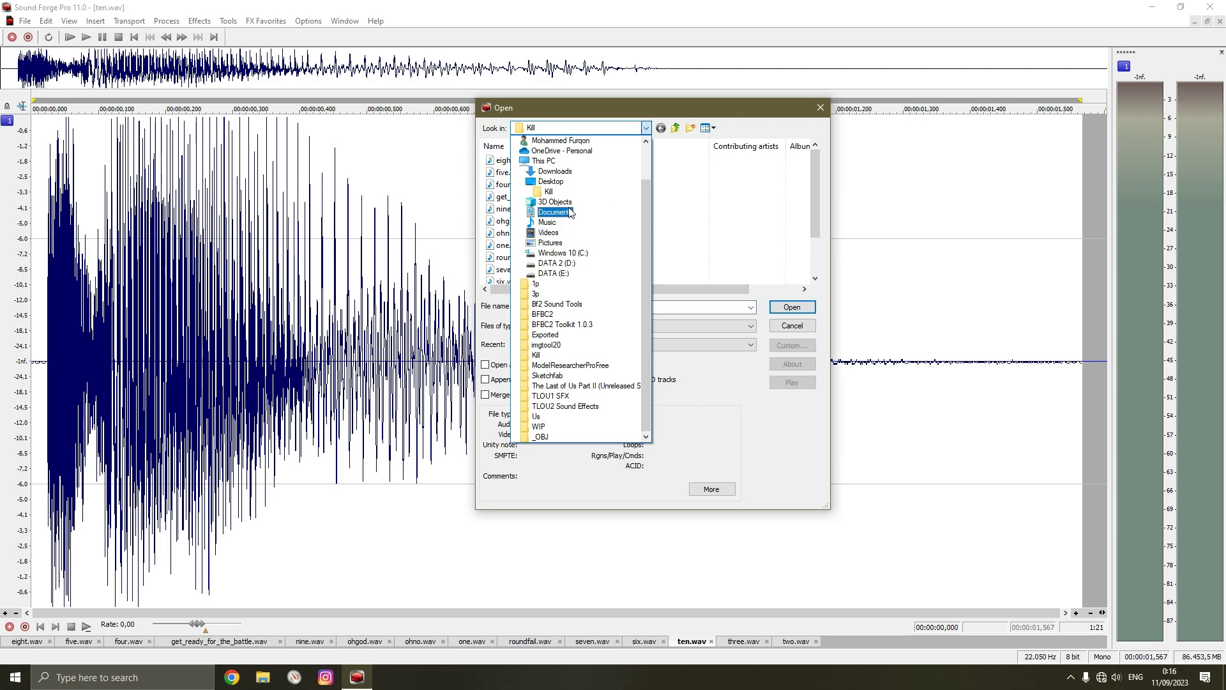
left_click(549, 192)
left_click(511, 173)
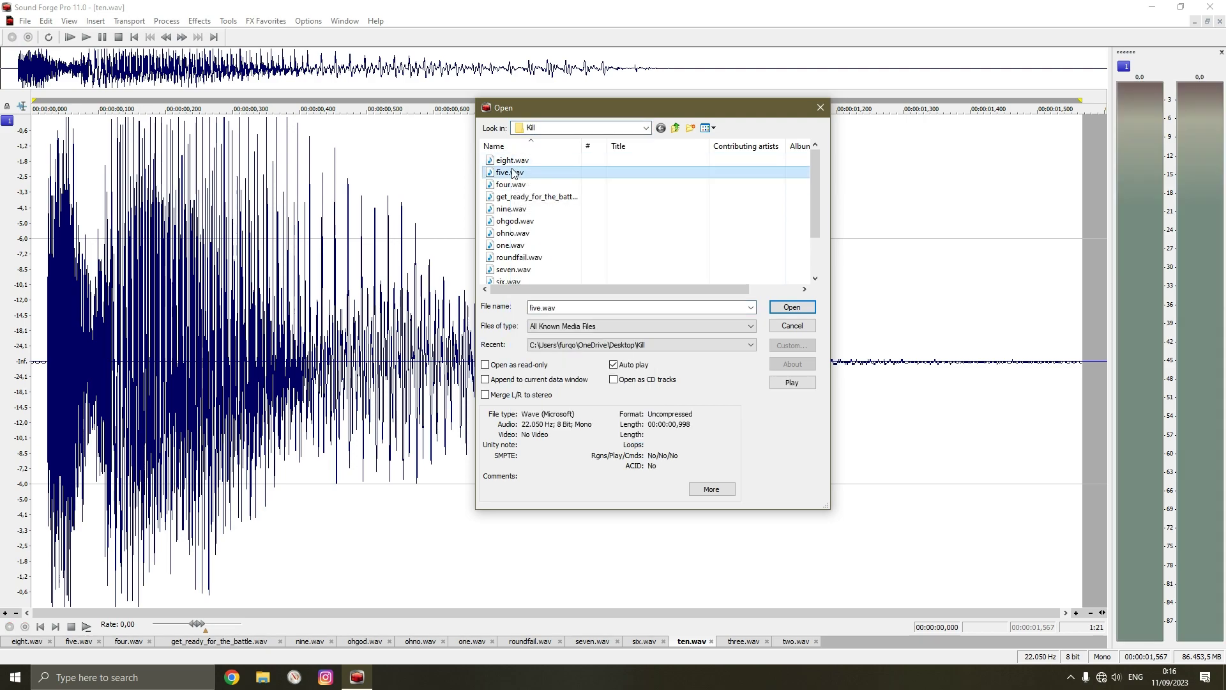
left_click(512, 160)
left_click(821, 108)
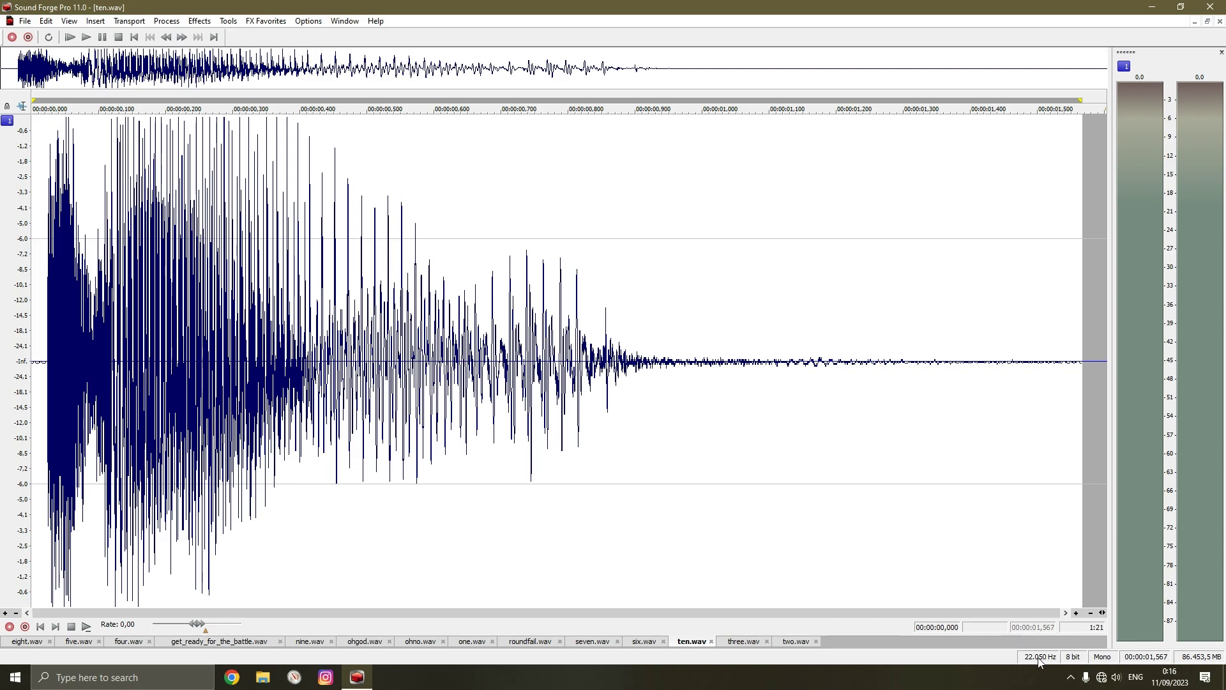
Examine the waveform, sample rate and bit depth of the open sound files, from eight.wav through three.wav
left_click(1075, 660)
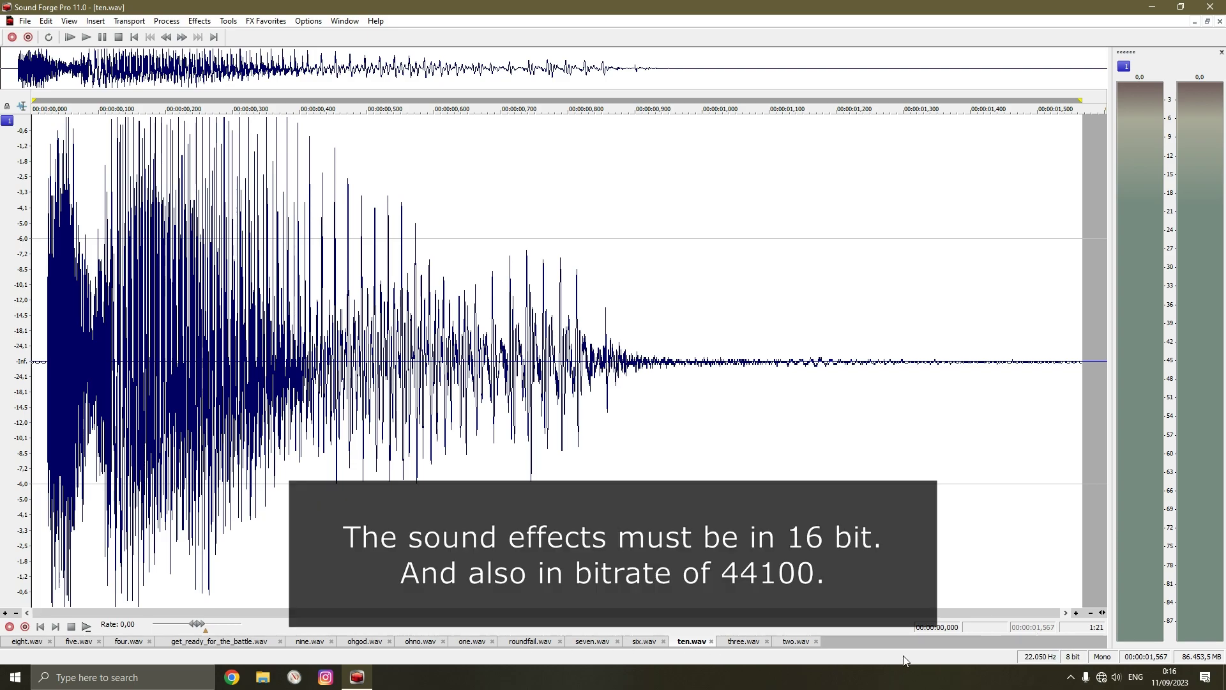
left_click(23, 640)
left_click(128, 642)
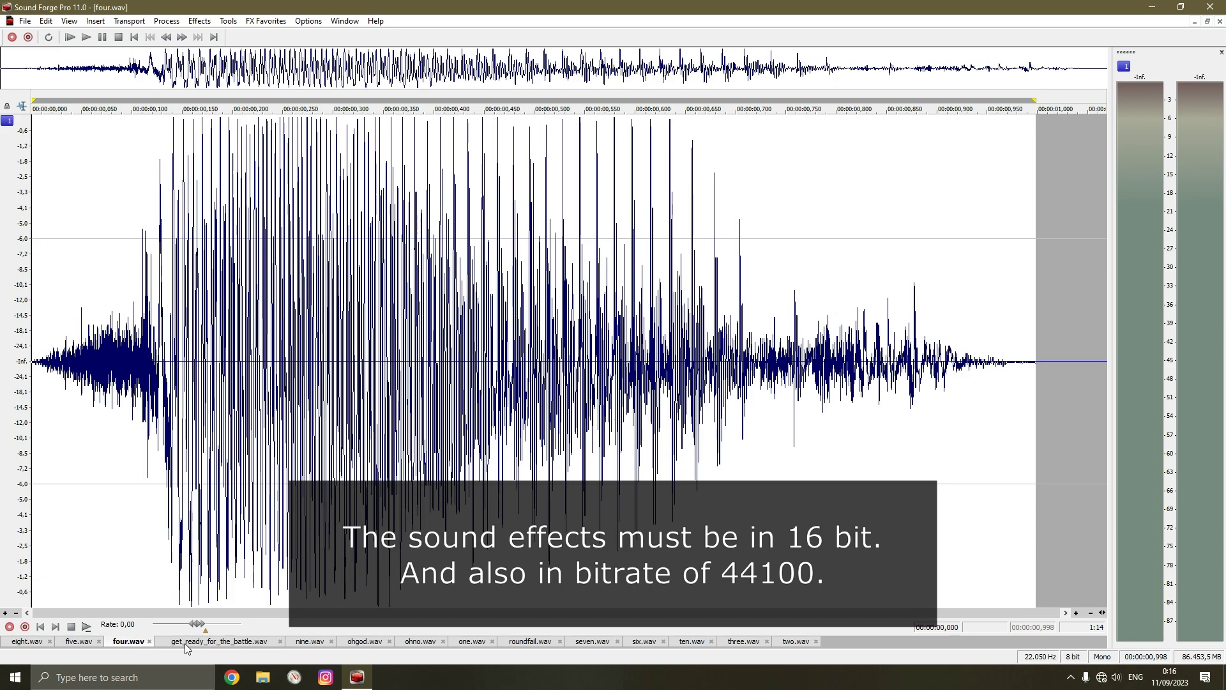
left_click(219, 641)
left_click(365, 641)
left_click(420, 641)
left_click(530, 642)
left_click(592, 642)
left_click(692, 641)
left_click(741, 641)
Set the bit depth to 16 bit for the open sound files except roundfail.wav, working from two.wav back to eight.wav
left_click(795, 641)
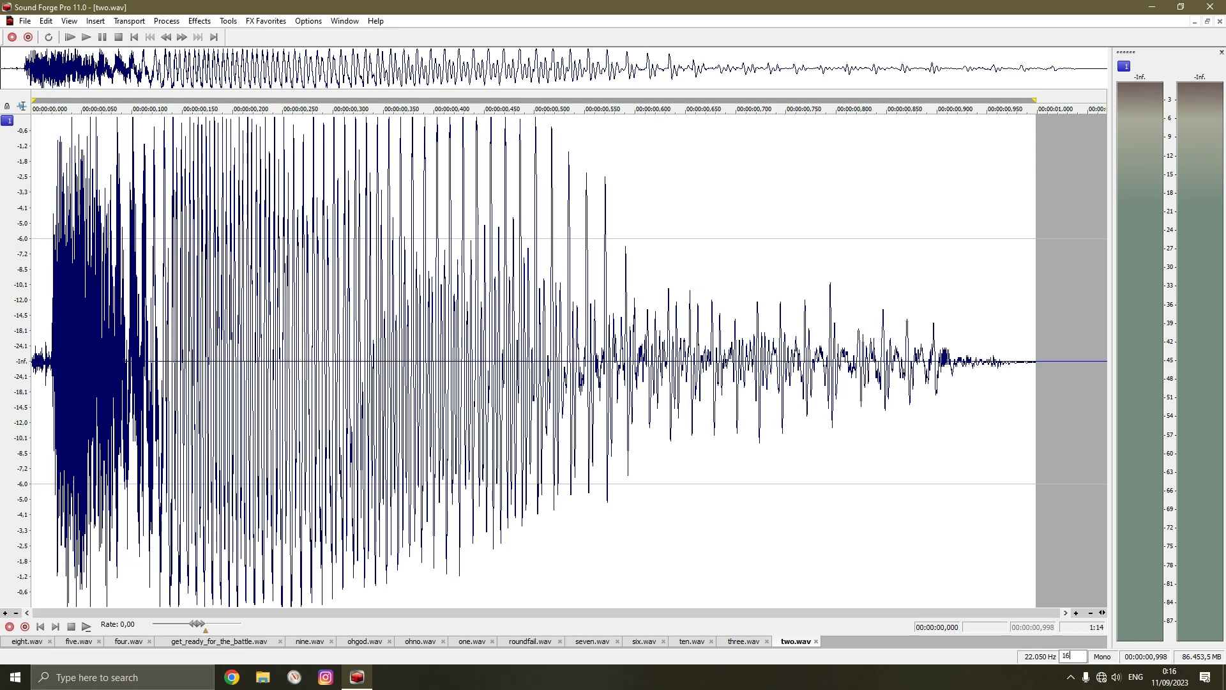
left_click(758, 644)
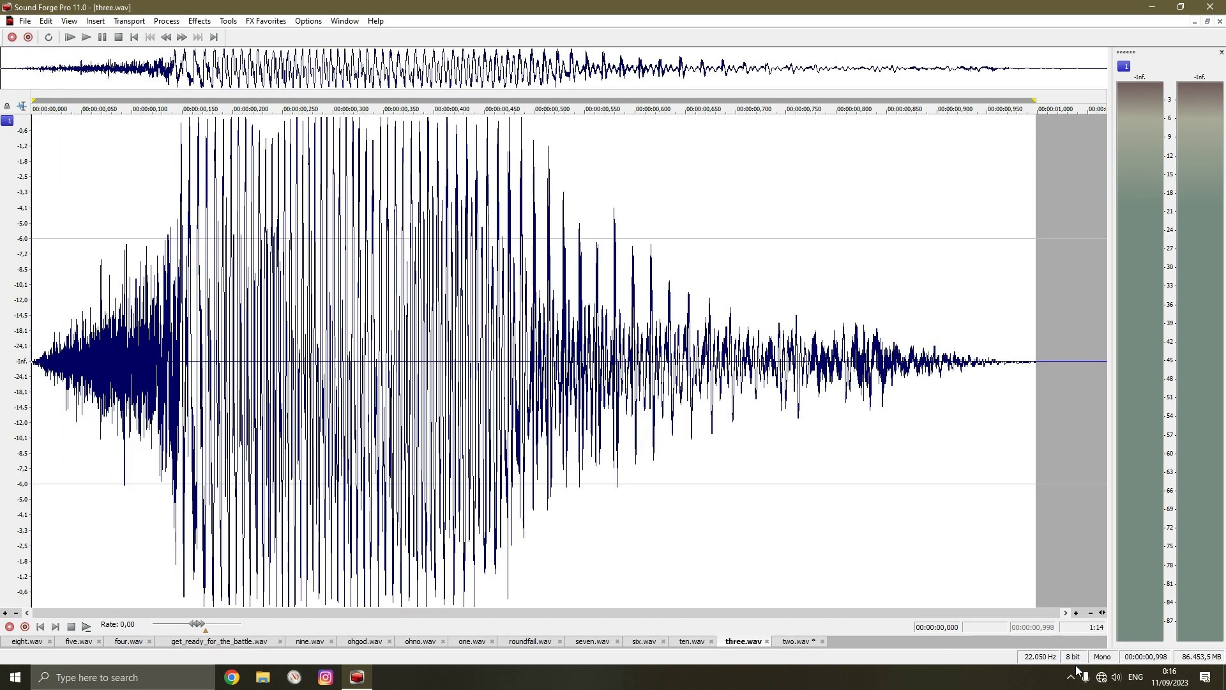
key("ctrl+shift+Tab")
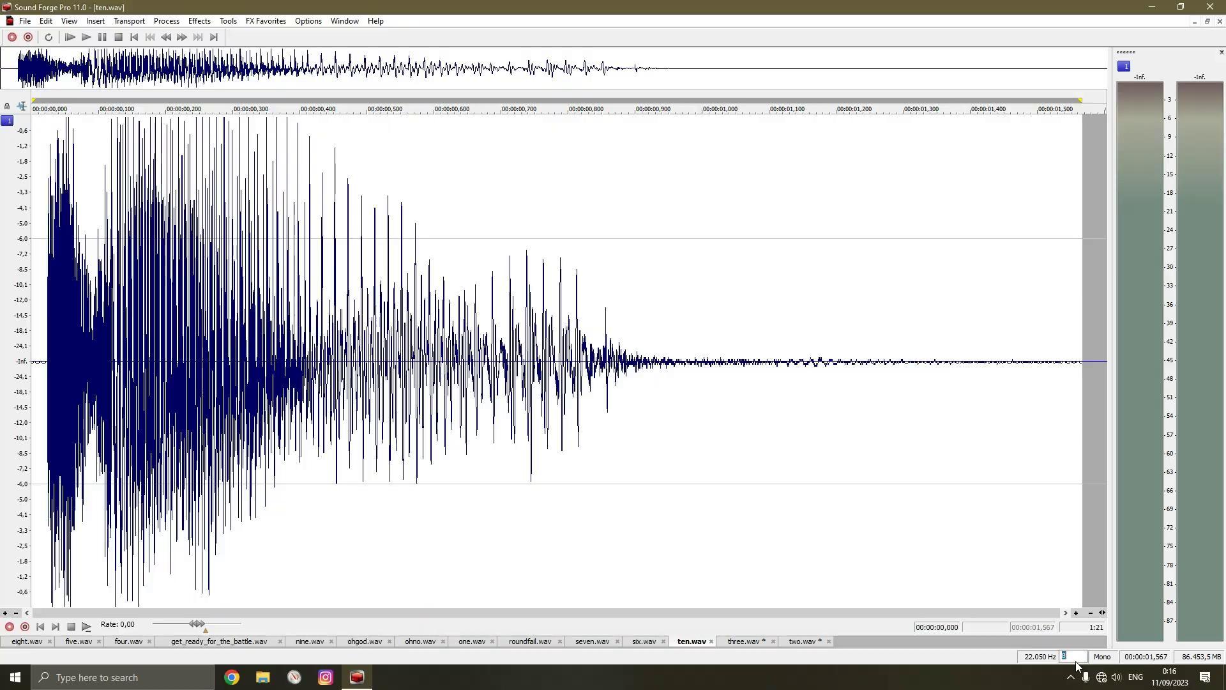
key("ctrl+shift+Tab")
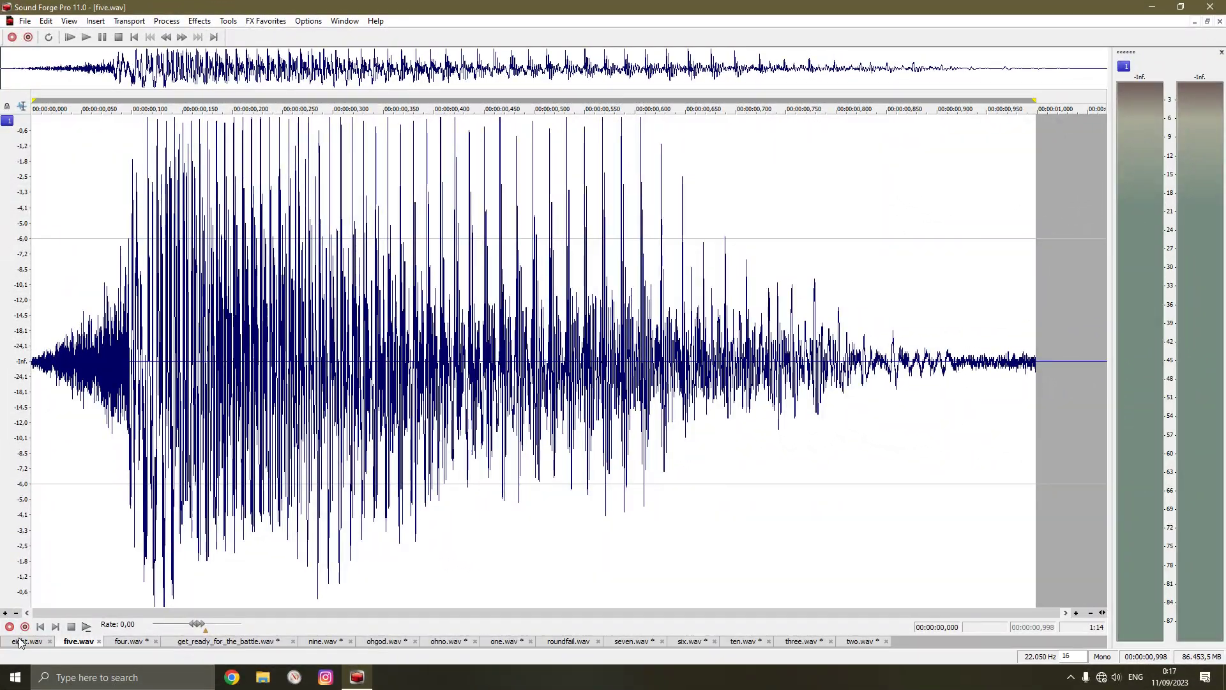
key("ctrl+shift+Tab")
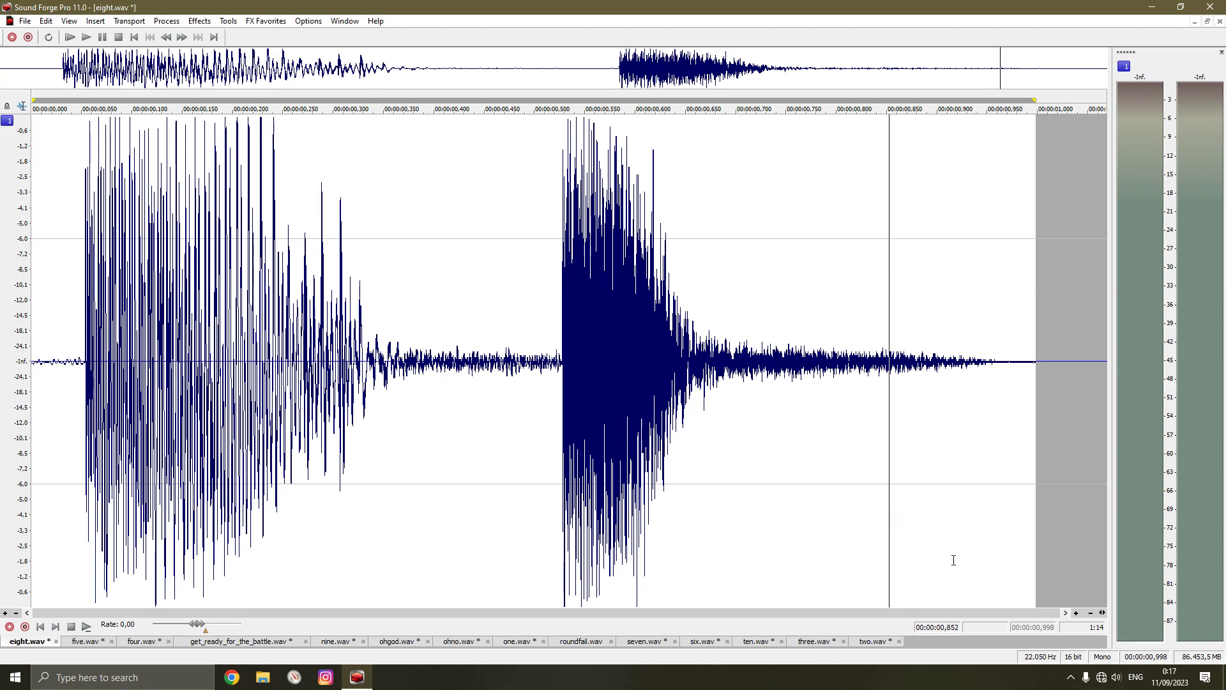
Resample eight.wav to 44,100 Hz using the preset with the anti-alias filter
double_click(1042, 658)
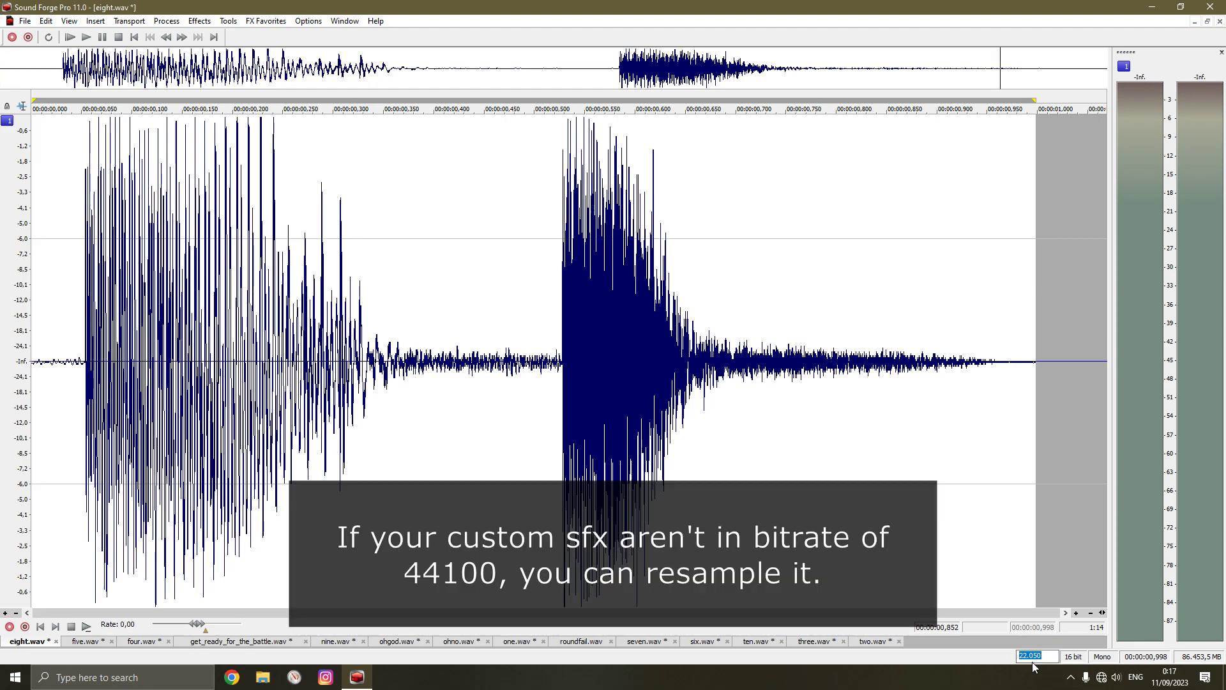
left_click(167, 21)
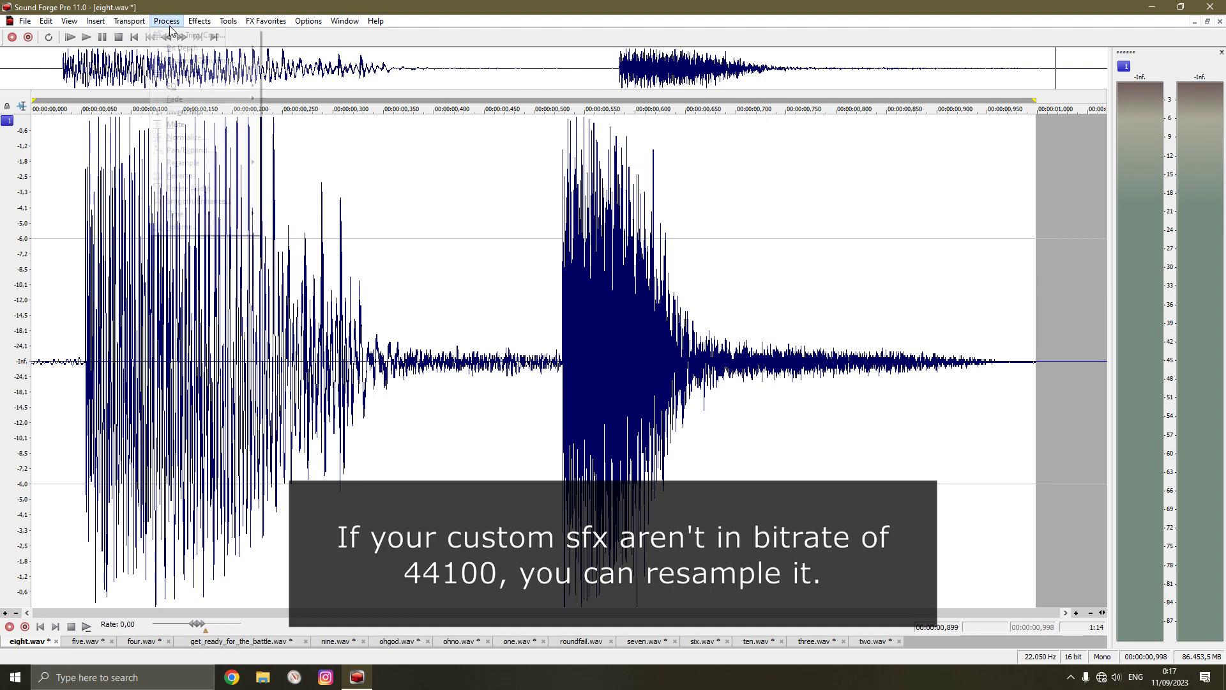
mouse_move(169, 167)
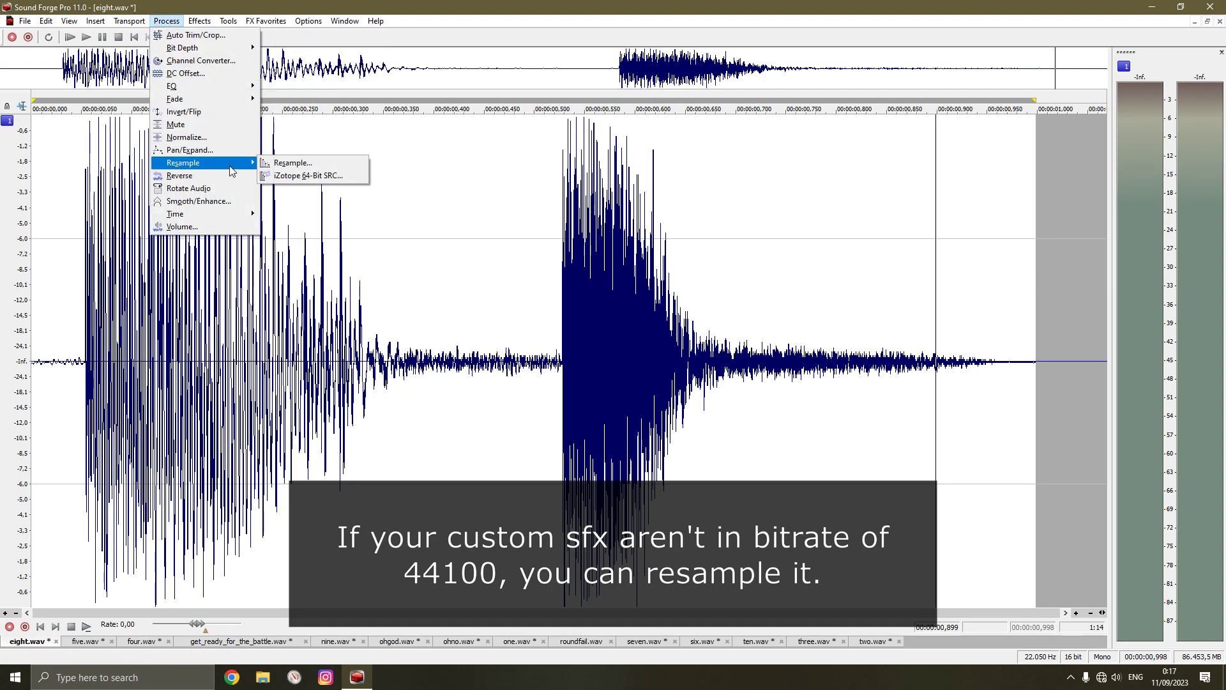
left_click(311, 165)
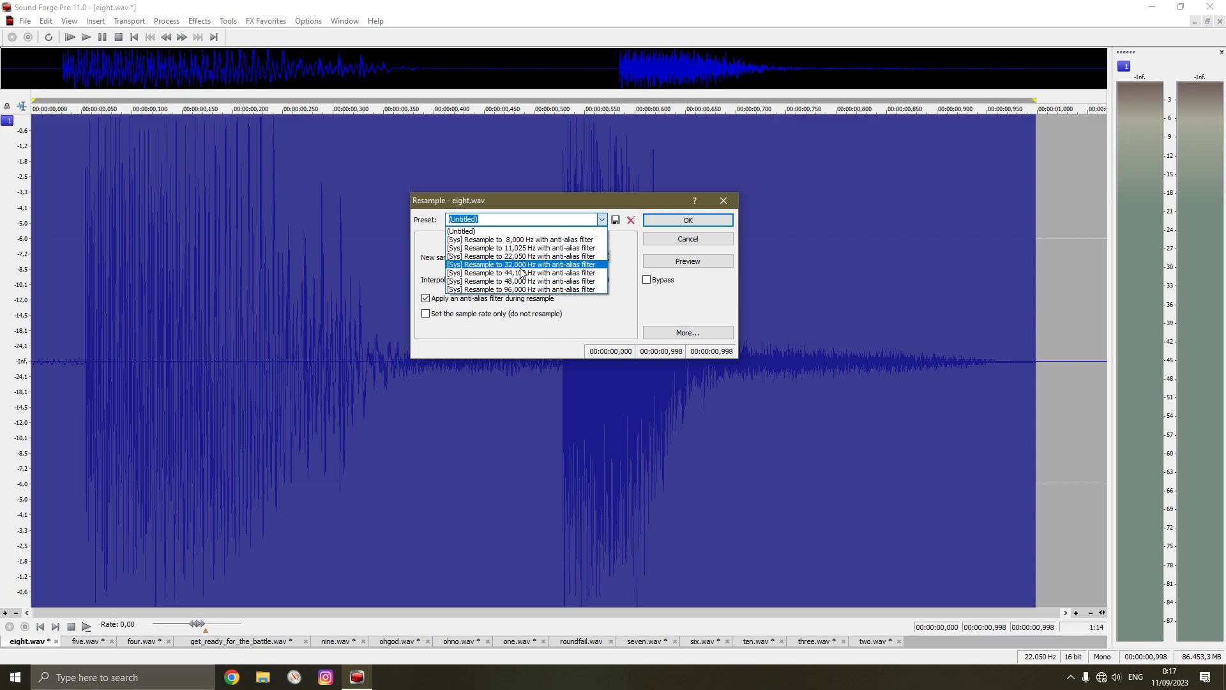
left_click(522, 273)
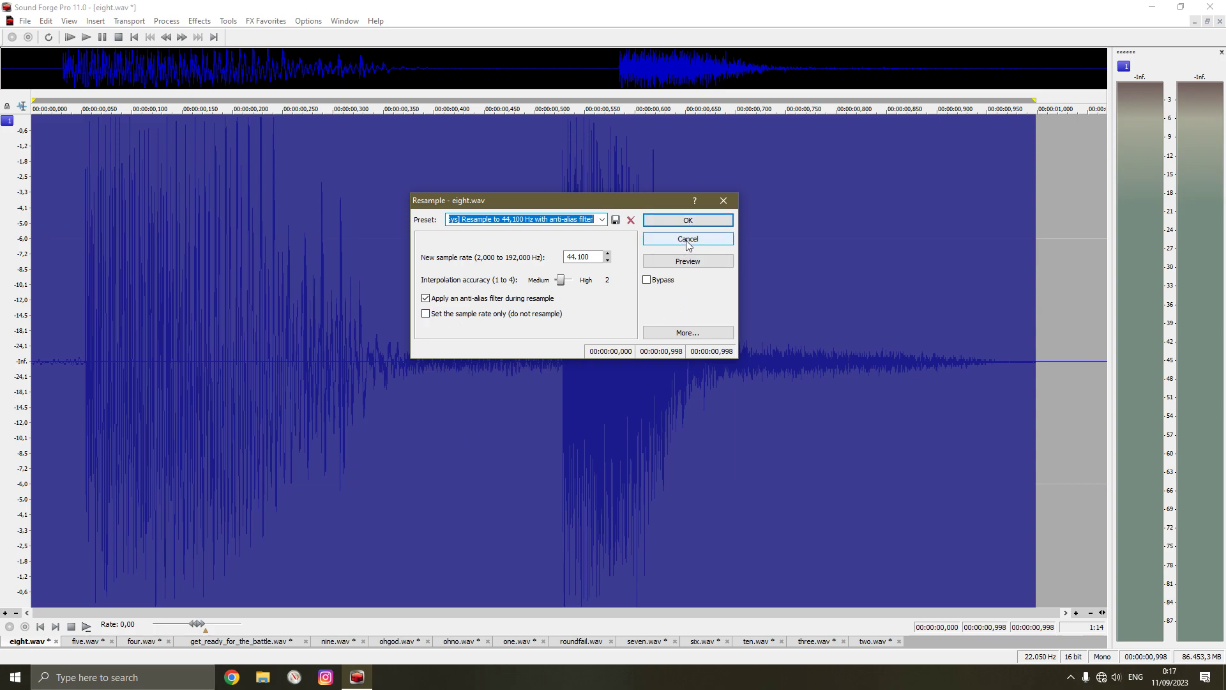
left_click(688, 220)
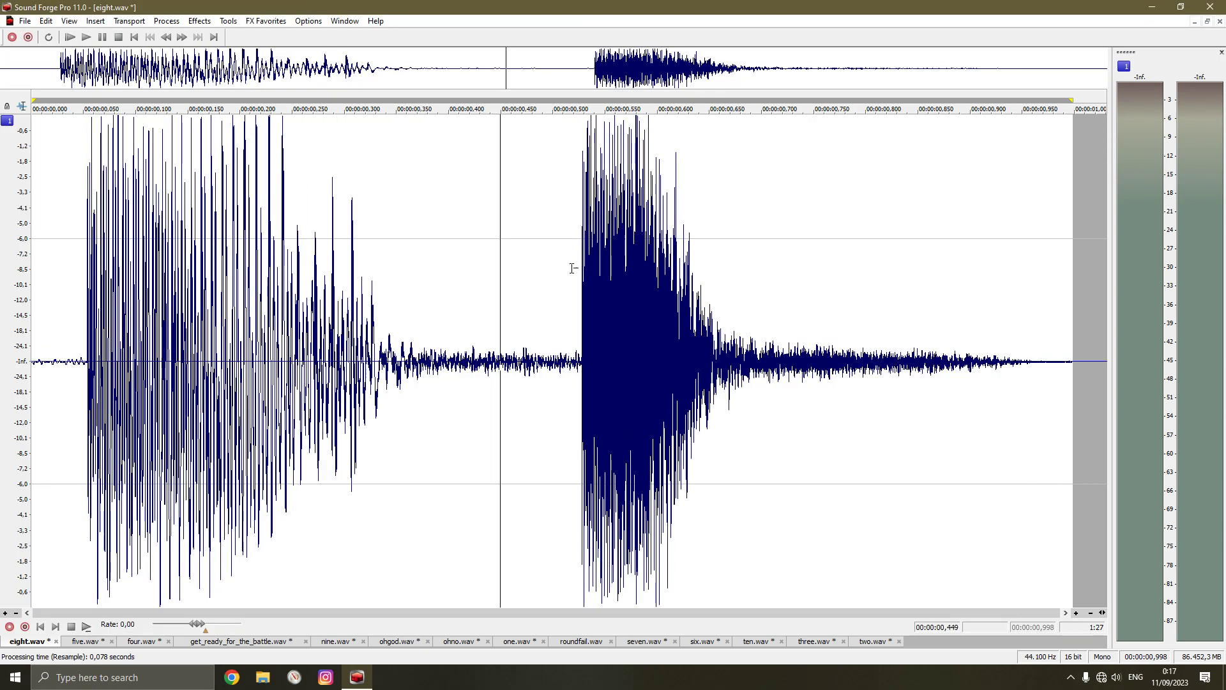
key("shift+space")
Resample five.wav to 44,100 Hz
left_click(83, 641)
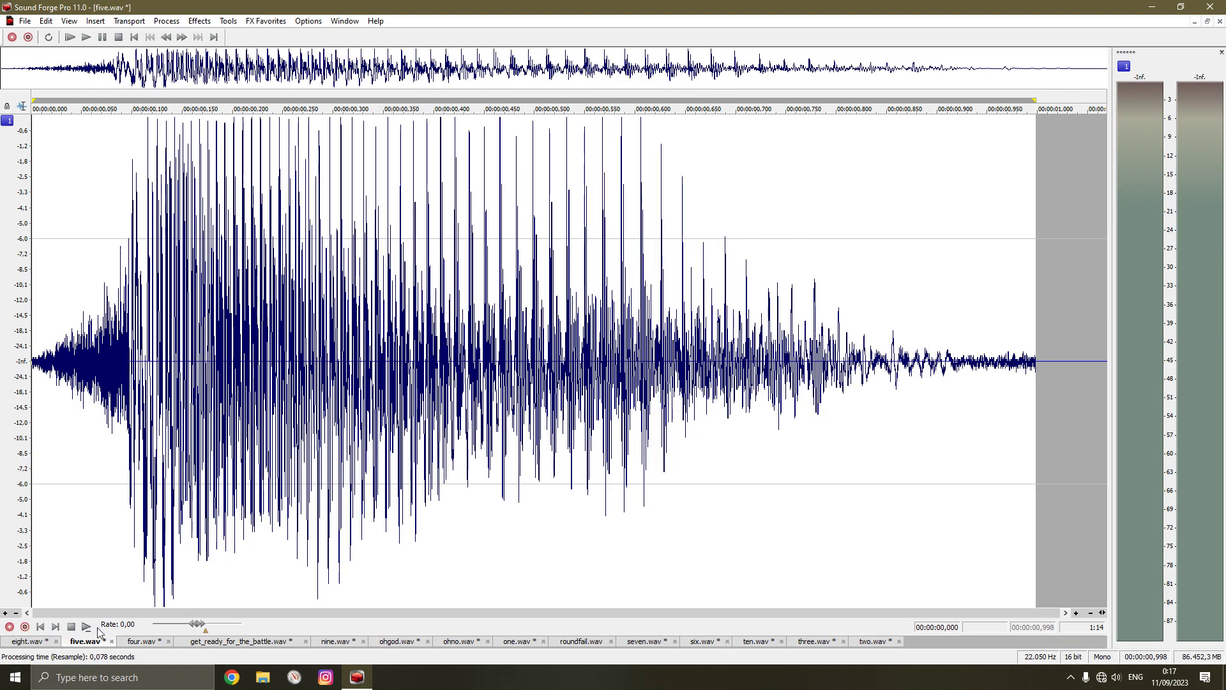
left_click(167, 21)
mouse_move(191, 162)
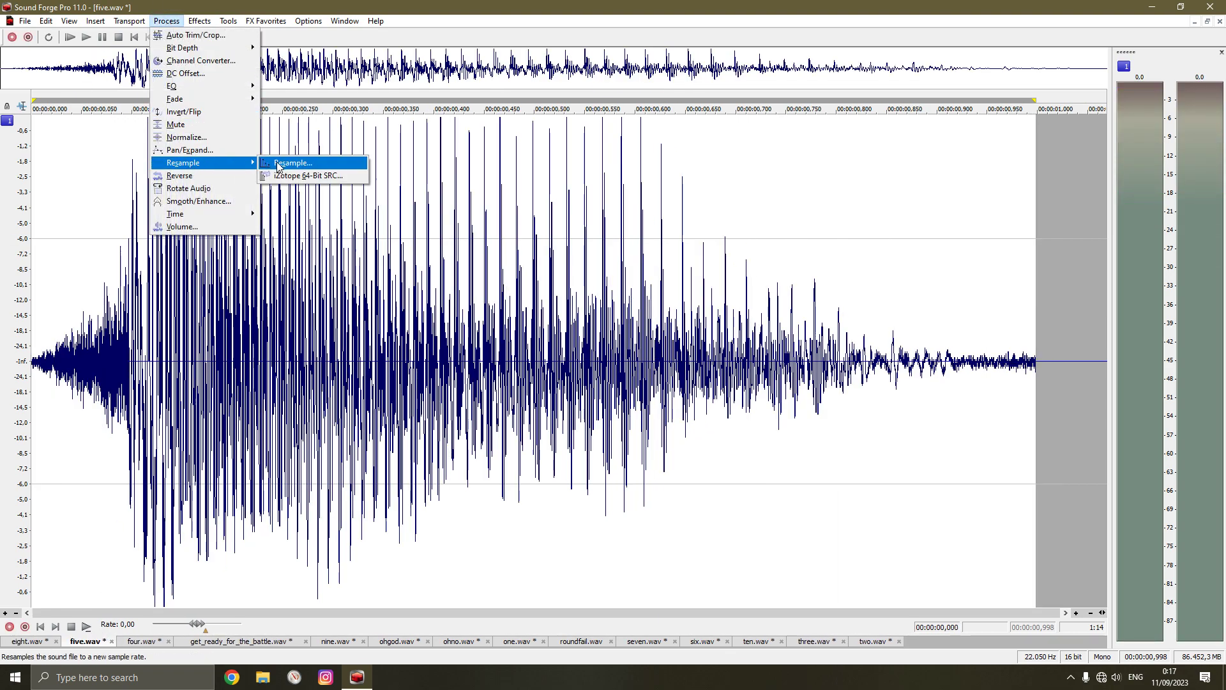
left_click(281, 164)
left_click(677, 221)
left_click_drag(192, 582, 173, 585)
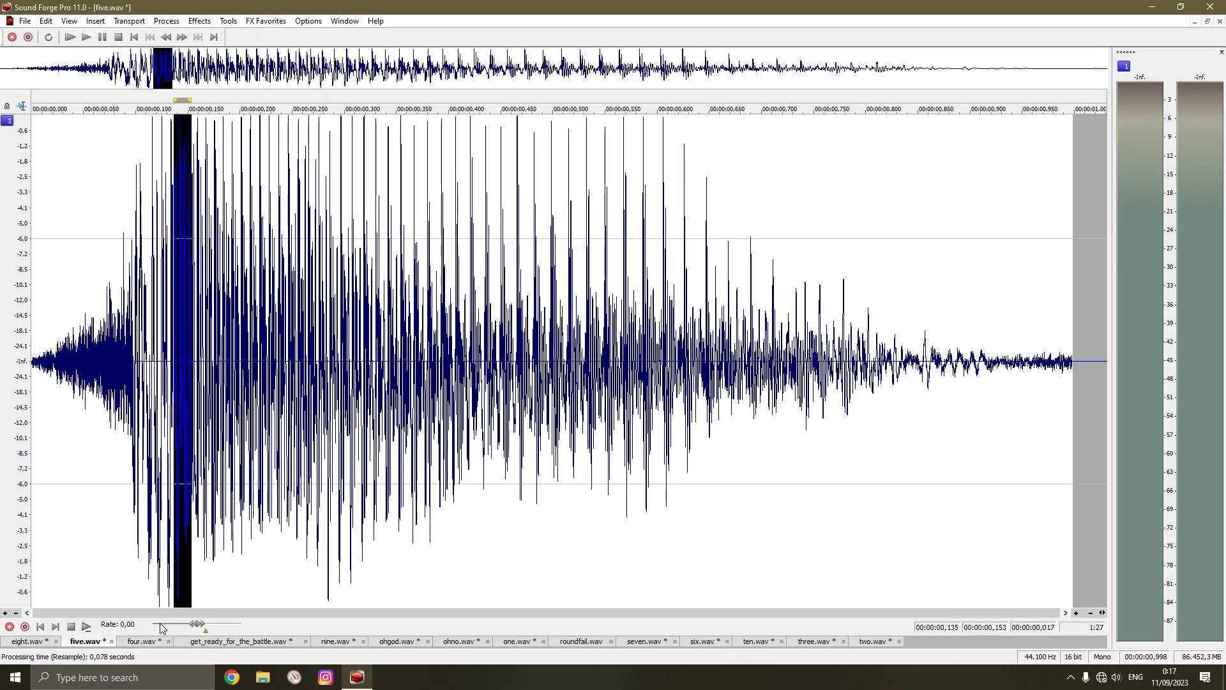
Resample four.wav to 44,100 Hz with the anti-alias filter applied
left_click(139, 643)
left_click(167, 21)
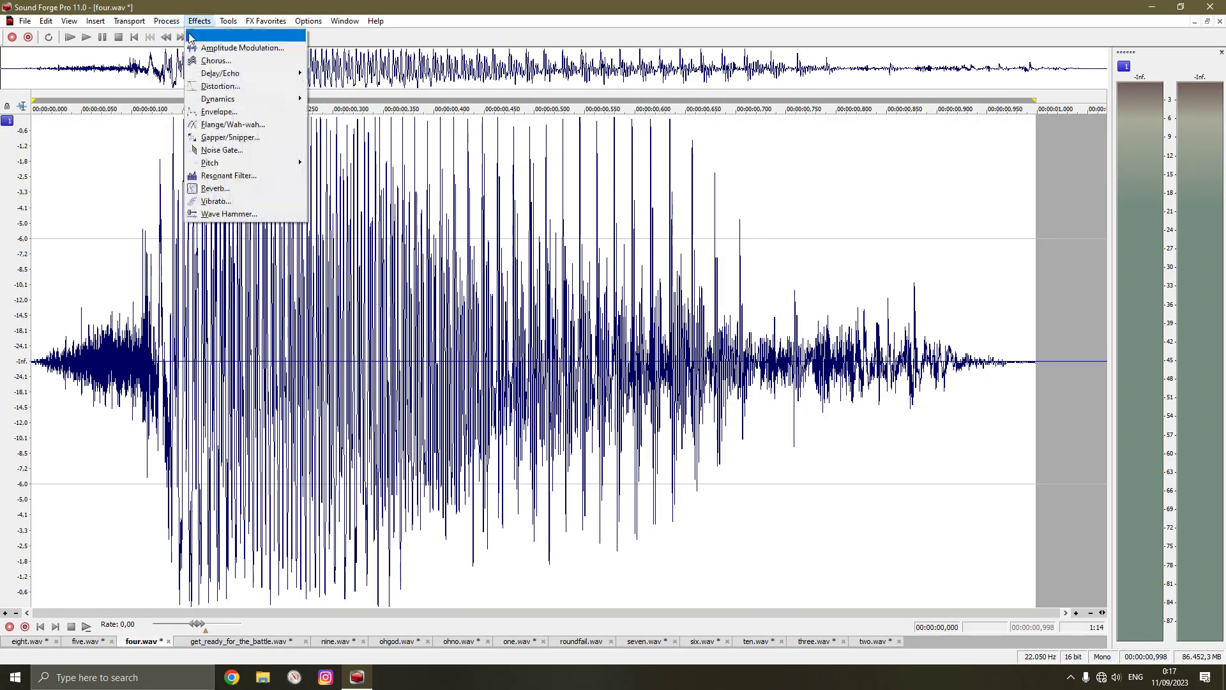
mouse_move(175, 164)
left_click(291, 164)
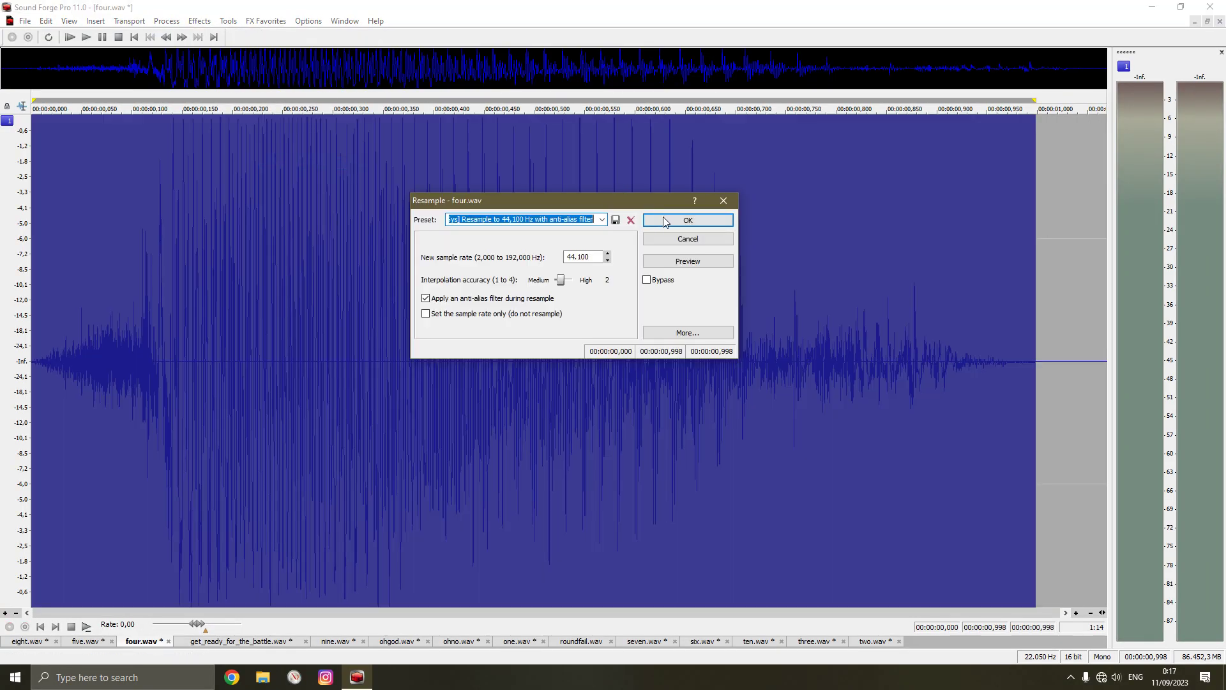
left_click(673, 220)
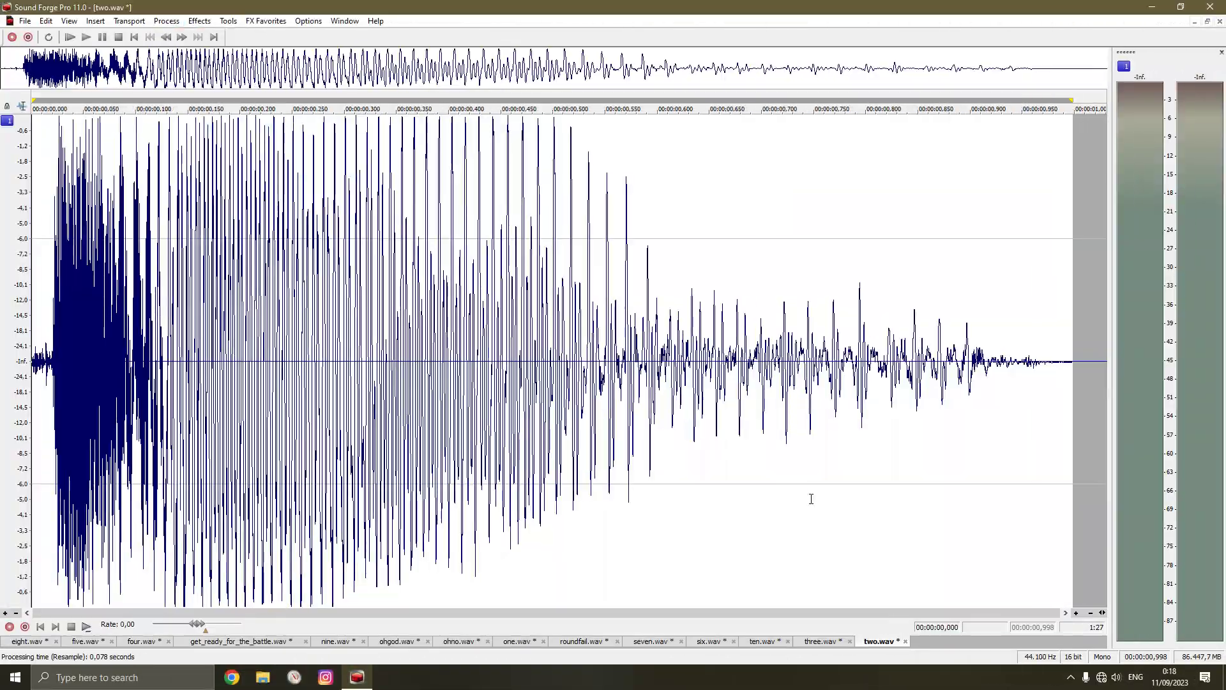
Play back two.wav, and save each edited sound file in turn from two.wav back to eight.wav
key("space")
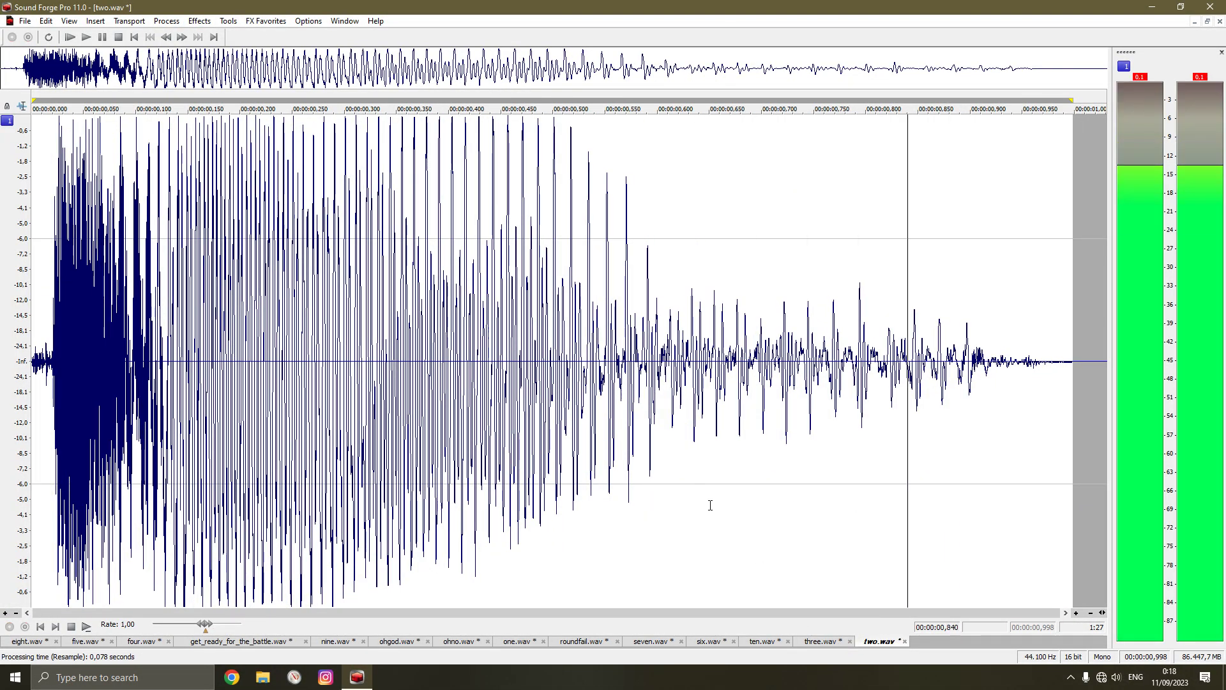
key("ctrl+s")
left_click(822, 642)
key("ctrl+s")
left_click(762, 641)
key("ctrl+s")
left_click(709, 641)
key("ctrl+s")
left_click(651, 642)
key("ctrl+s")
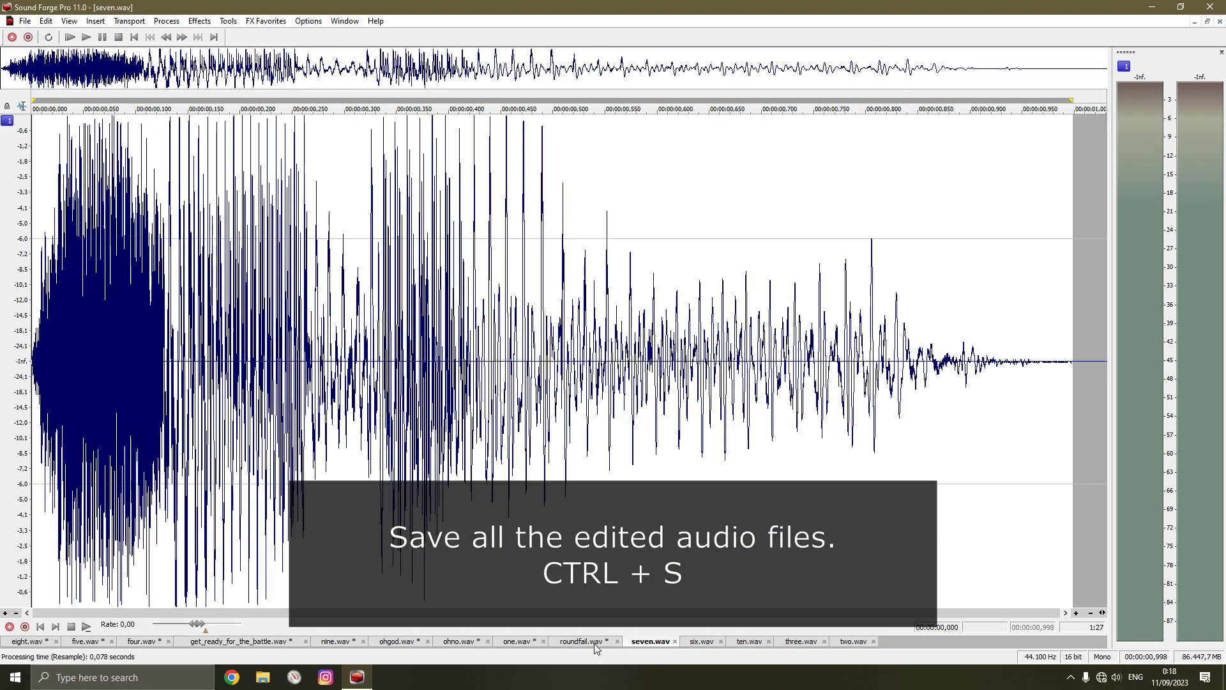
left_click(594, 642)
key("ctrl+s")
left_click(525, 644)
key("ctrl+s")
left_click(447, 644)
key("ctrl+s")
left_click(396, 642)
key("ctrl+s")
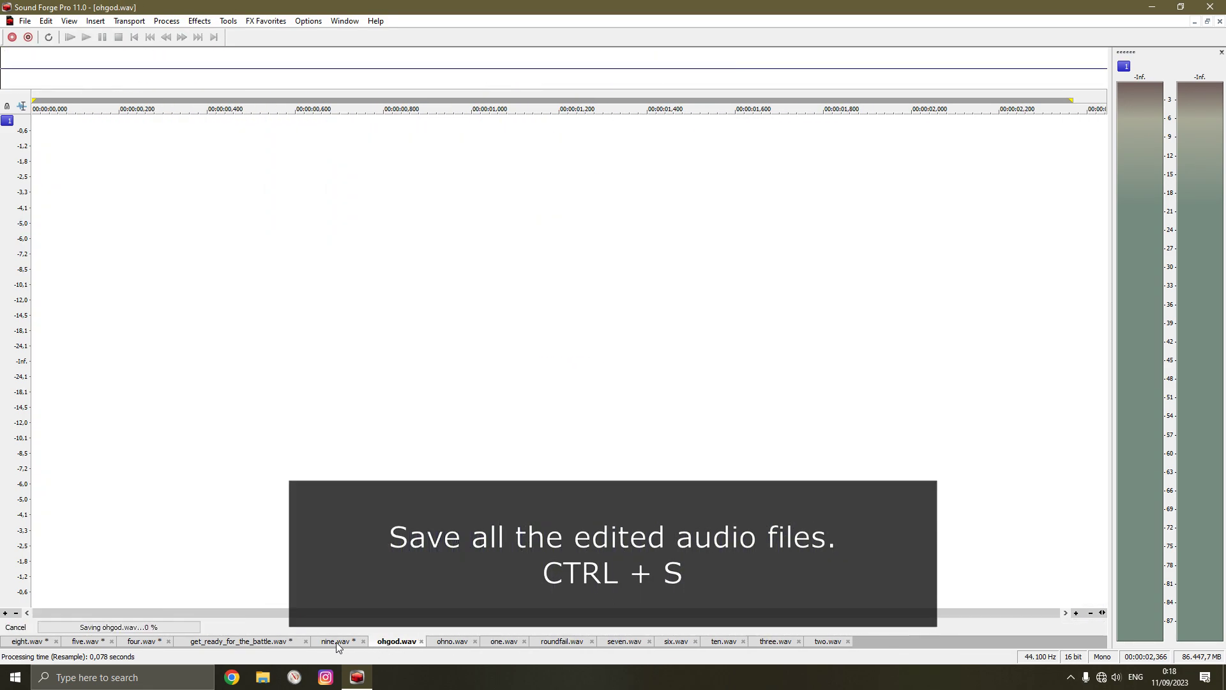
left_click(335, 642)
key("ctrl+s")
left_click(239, 642)
key("ctrl+s")
left_click(142, 642)
left_click(94, 642)
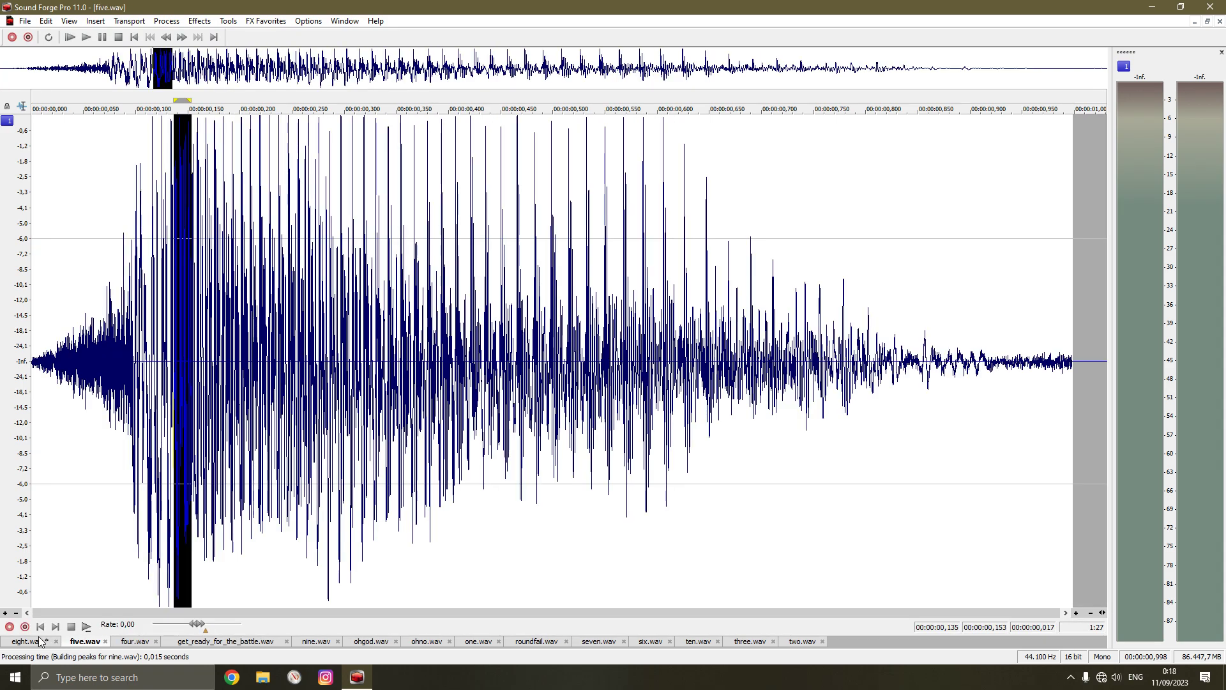
left_click(29, 641)
Close all the open sound files and exit the audio editor
left_click(1221, 21)
left_click(1220, 22)
left_click(1221, 21)
left_click(1221, 22)
left_click(1221, 21)
left_click(1221, 22)
left_click(1221, 21)
left_click(1221, 22)
left_click(1221, 22)
left_click(1221, 22)
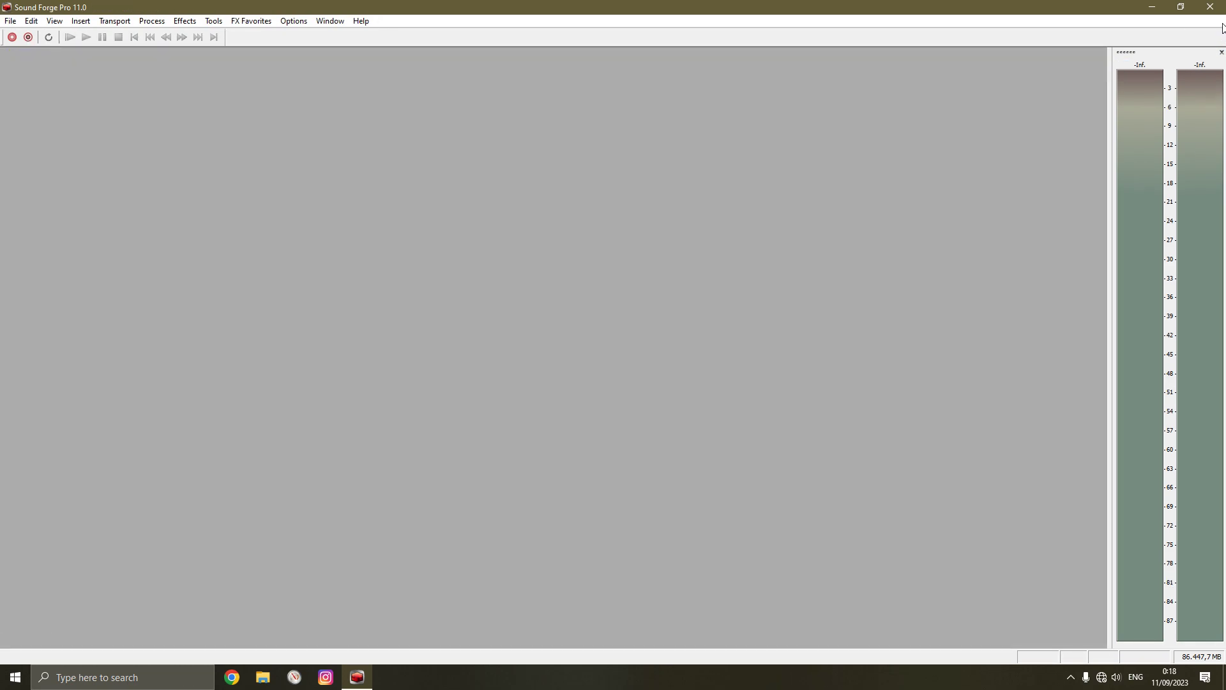
left_click(1211, 6)
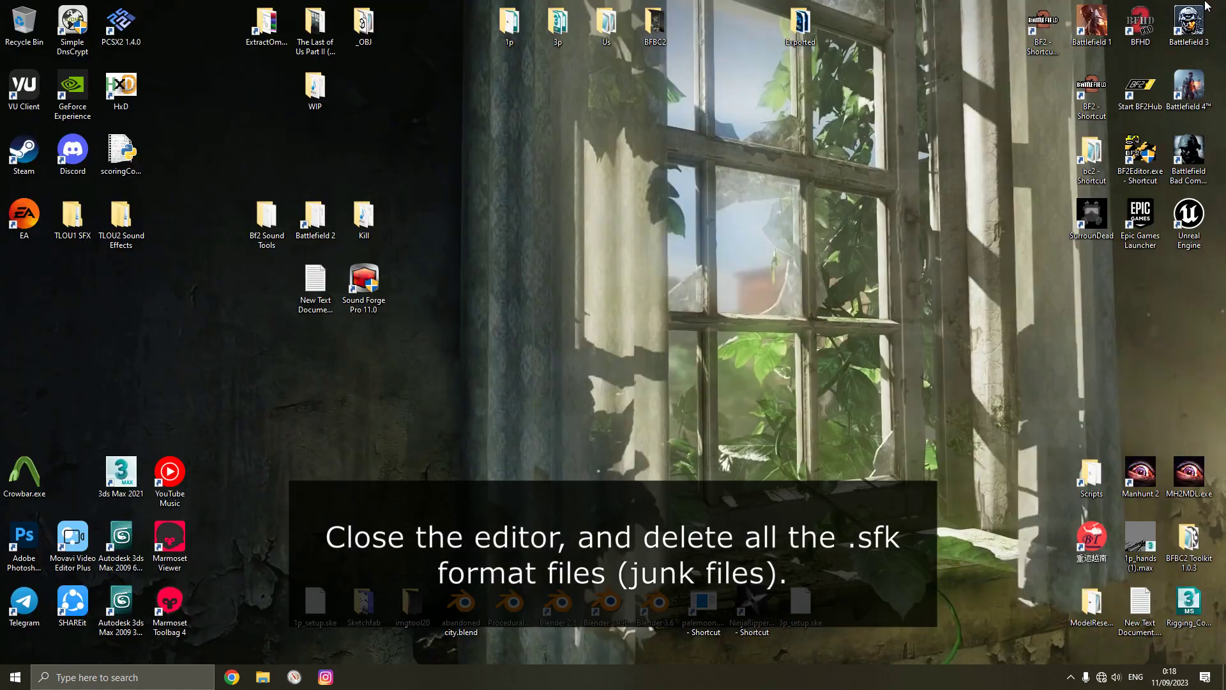
Open the Kill folder on the desktop and delete all its .sfk files, from eight.sfk through two.sfk
double_click(365, 221)
left_click(574, 193)
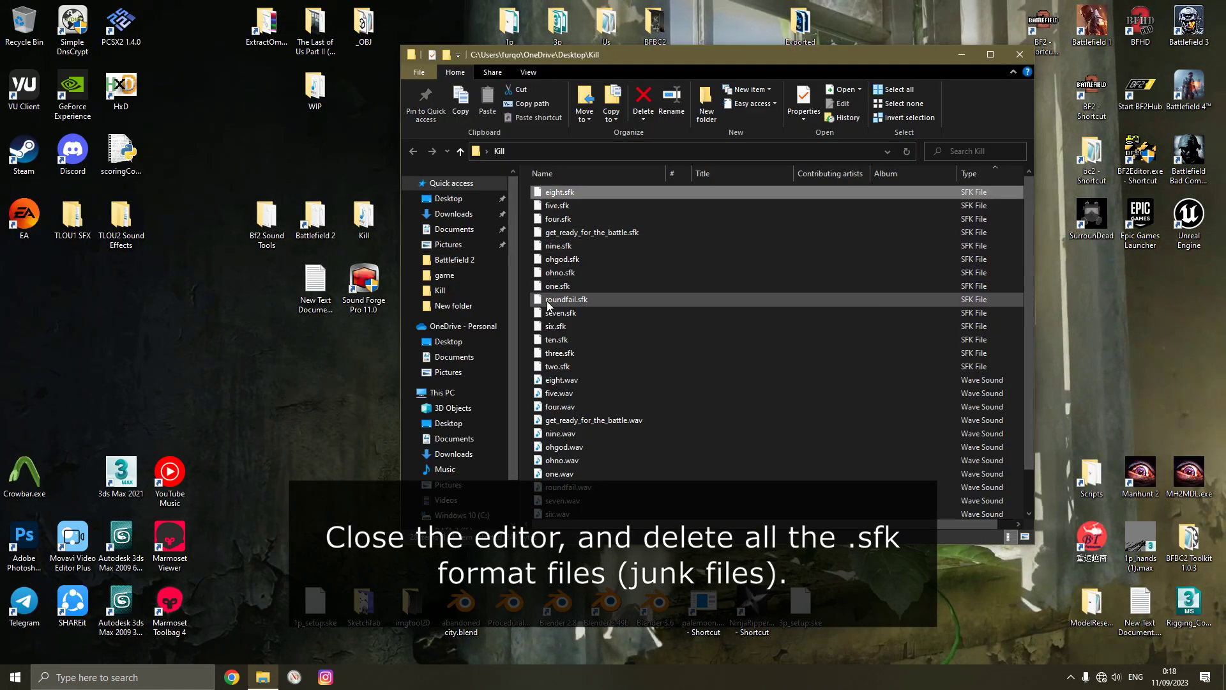
left_click(558, 366, "shift")
scroll(565, 367, "down", 1)
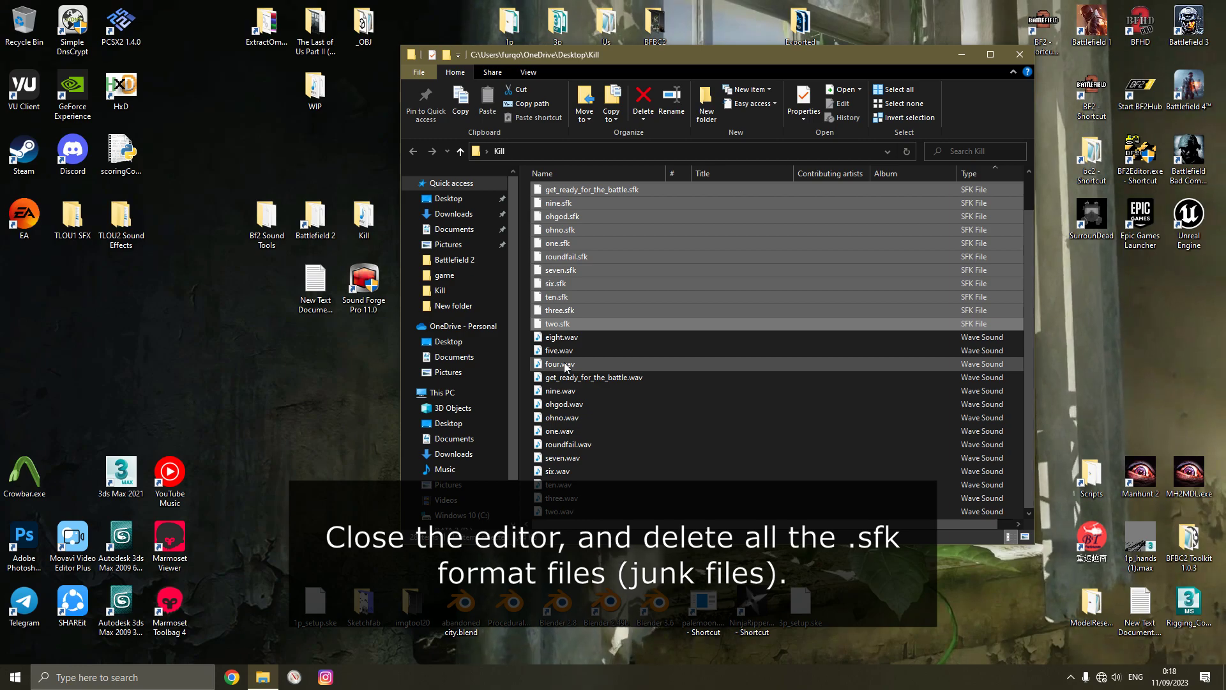
key("Delete")
Add the Size column to the Kill folder's file listing and narrow the columns so it fits
left_click_drag(612, 419, 558, 182)
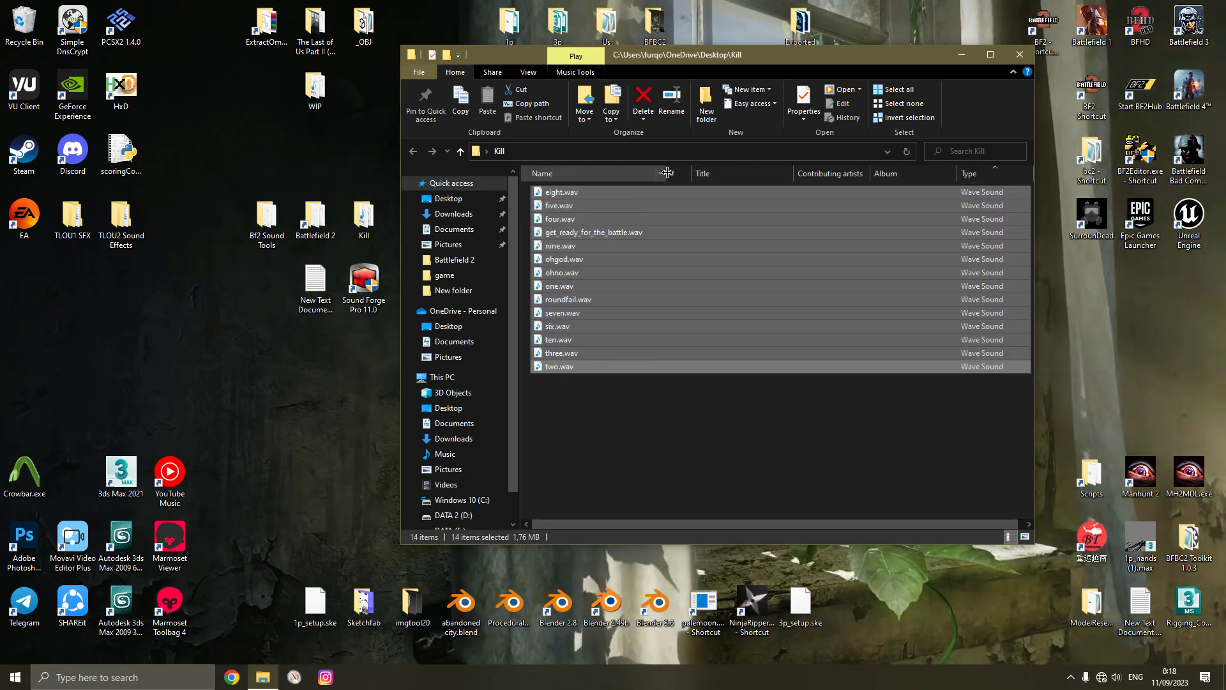
double_click(792, 173)
right_click(785, 171)
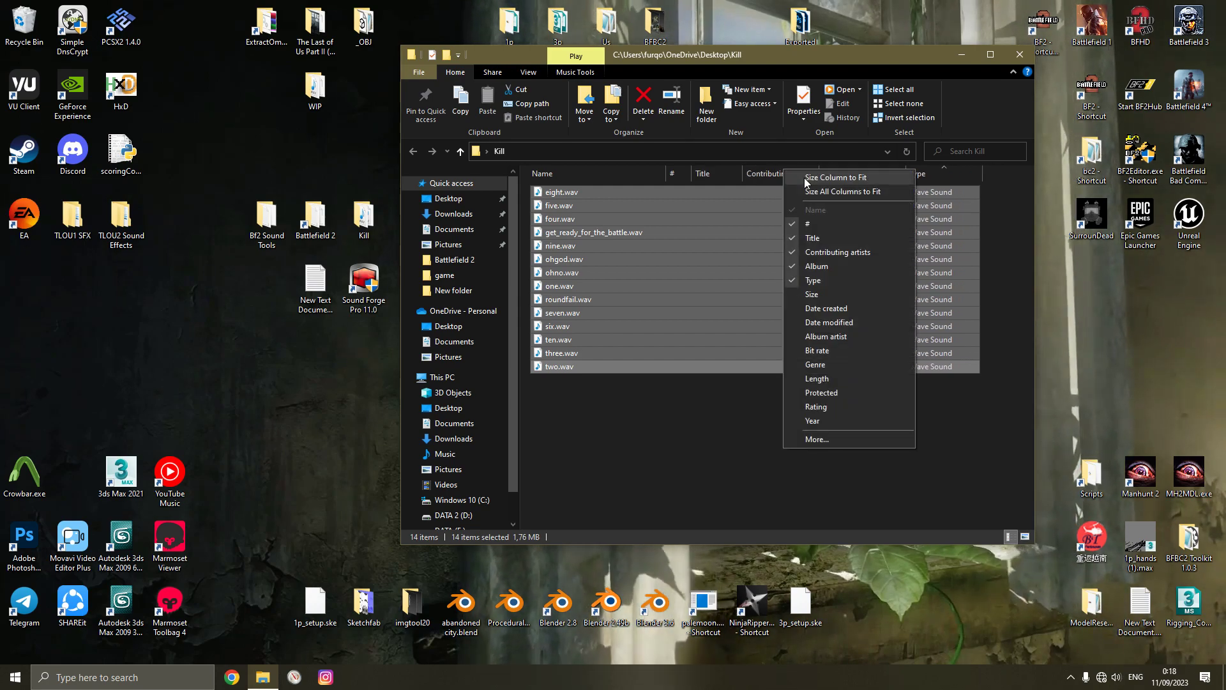
left_click(818, 295)
left_click_drag(911, 173, 889, 173)
left_click(975, 378)
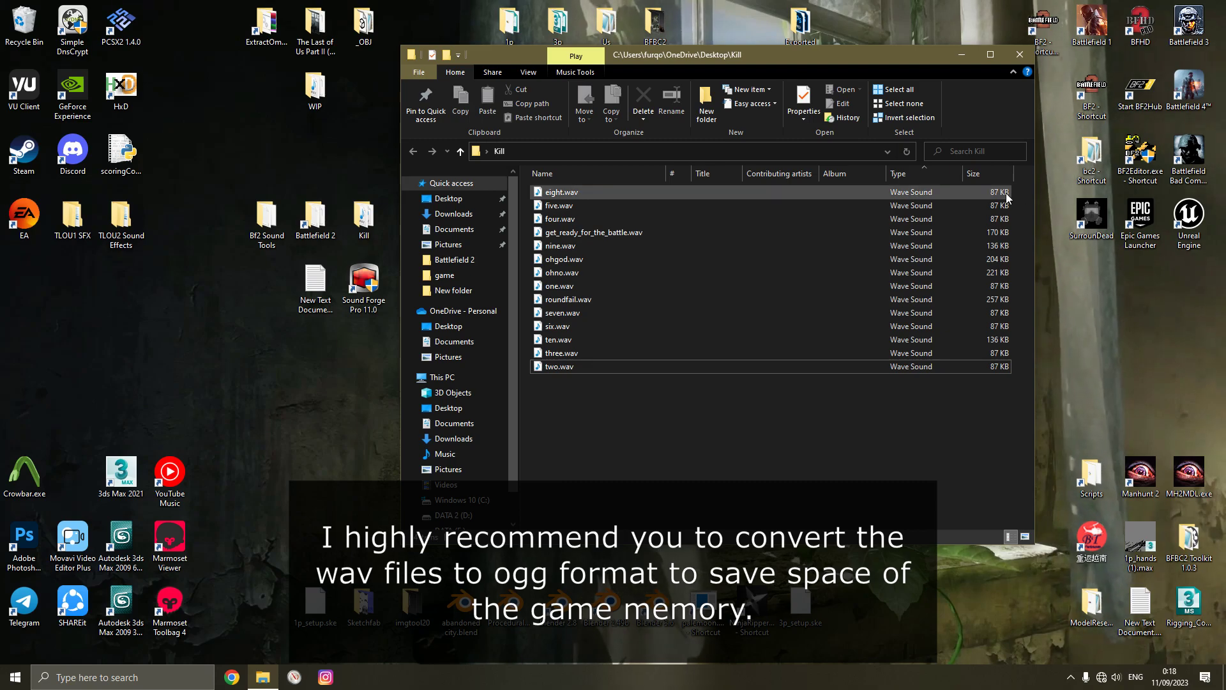
Open the Bf2 Sound Tools folder and convert all the WAV files in the Kill folder to OGG with oggenc.exe
double_click(251, 223)
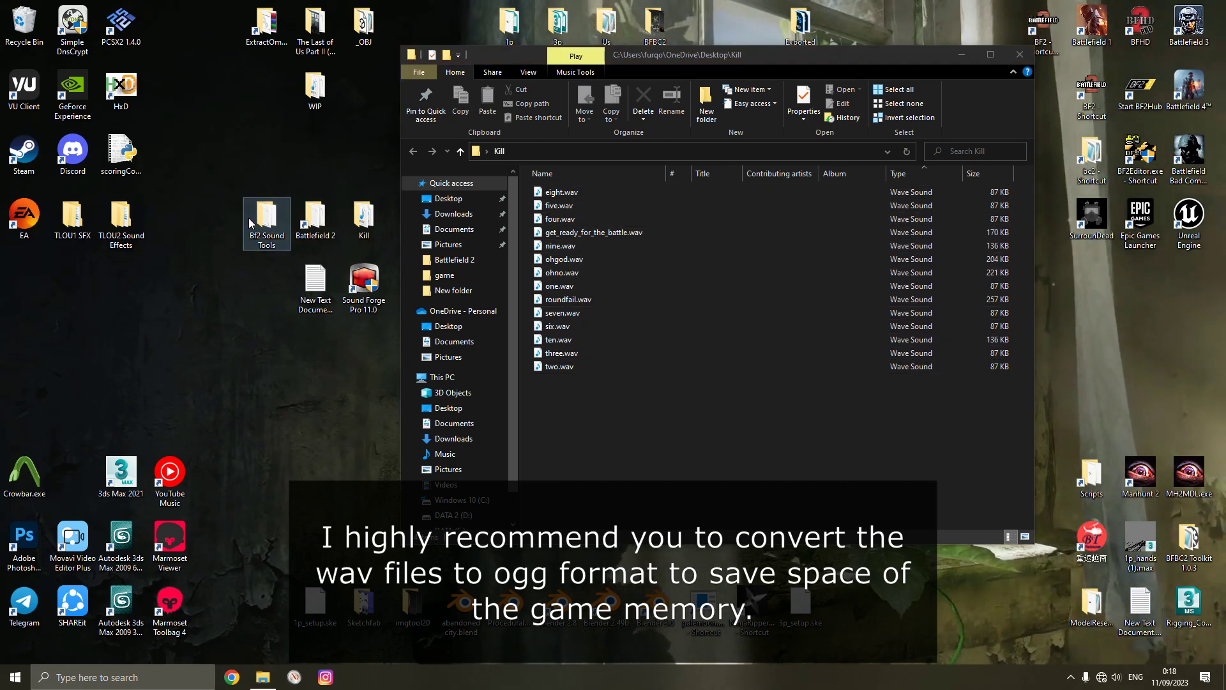
left_click_drag(721, 48, 336, 172)
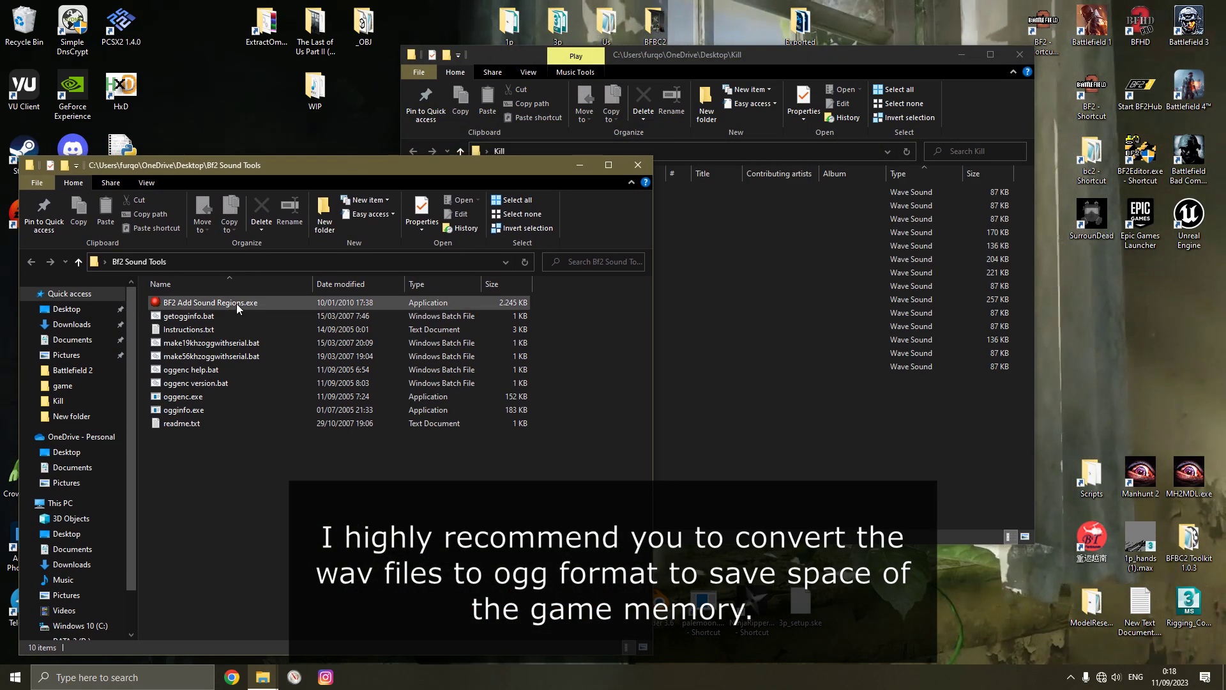
left_click(169, 400)
left_click_drag(767, 424, 559, 195)
left_click_drag(560, 195, 217, 396)
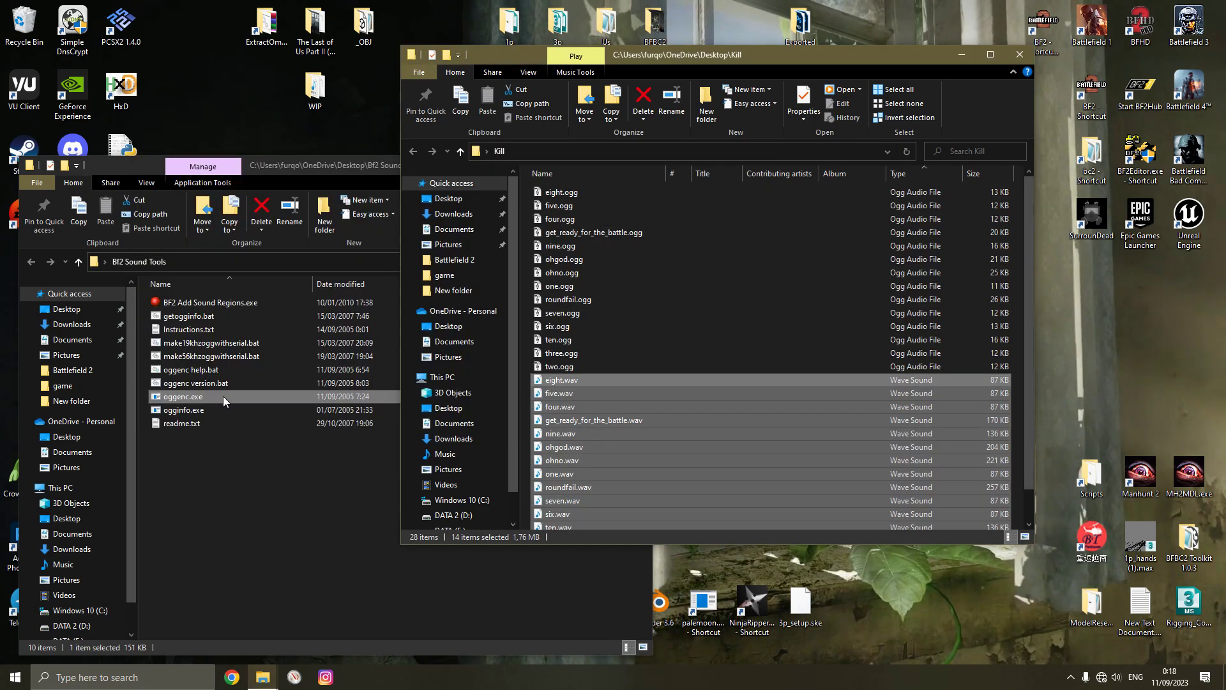
Compare the sizes of eight.ogg and eight.wav, and delete all the WAV files from the Kill folder
left_click(571, 193)
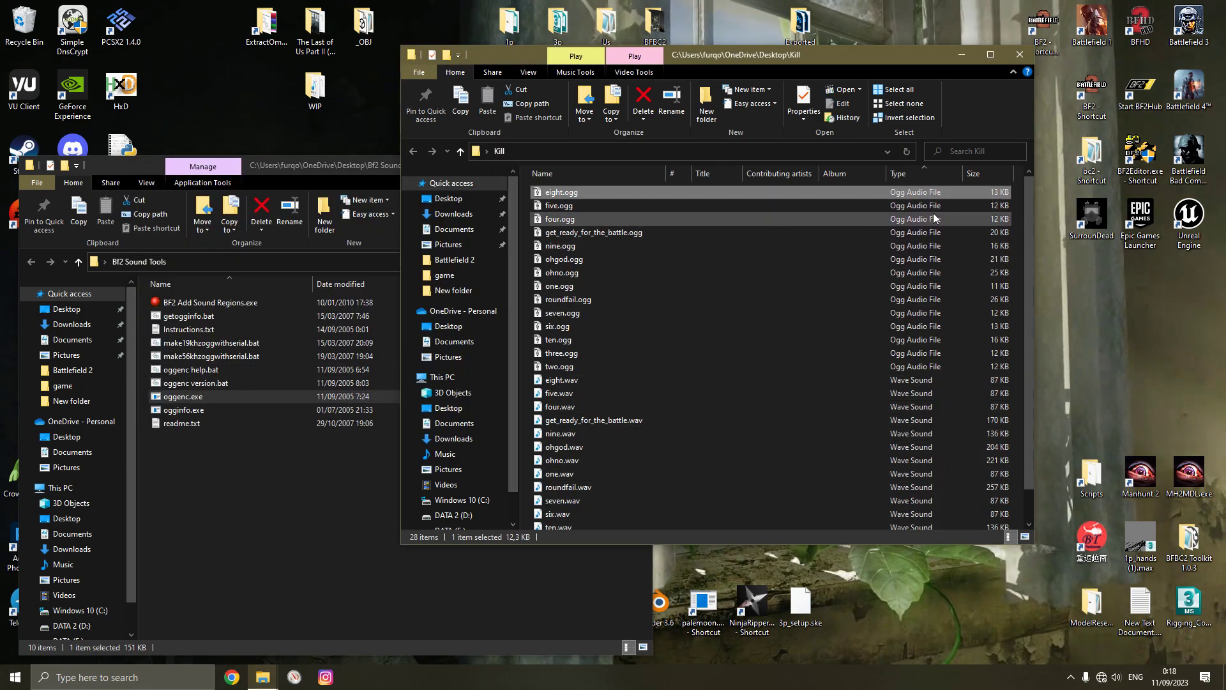
left_click(581, 382)
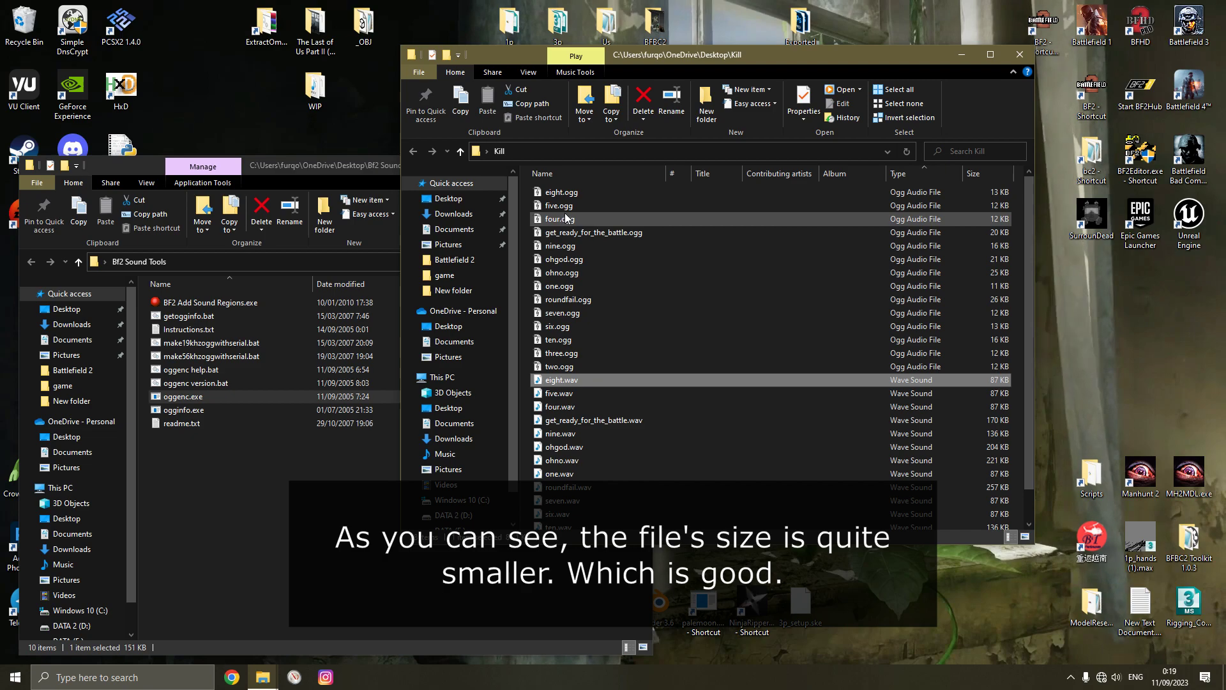
scroll(562, 519, "down", 1)
left_click(562, 519, "shift")
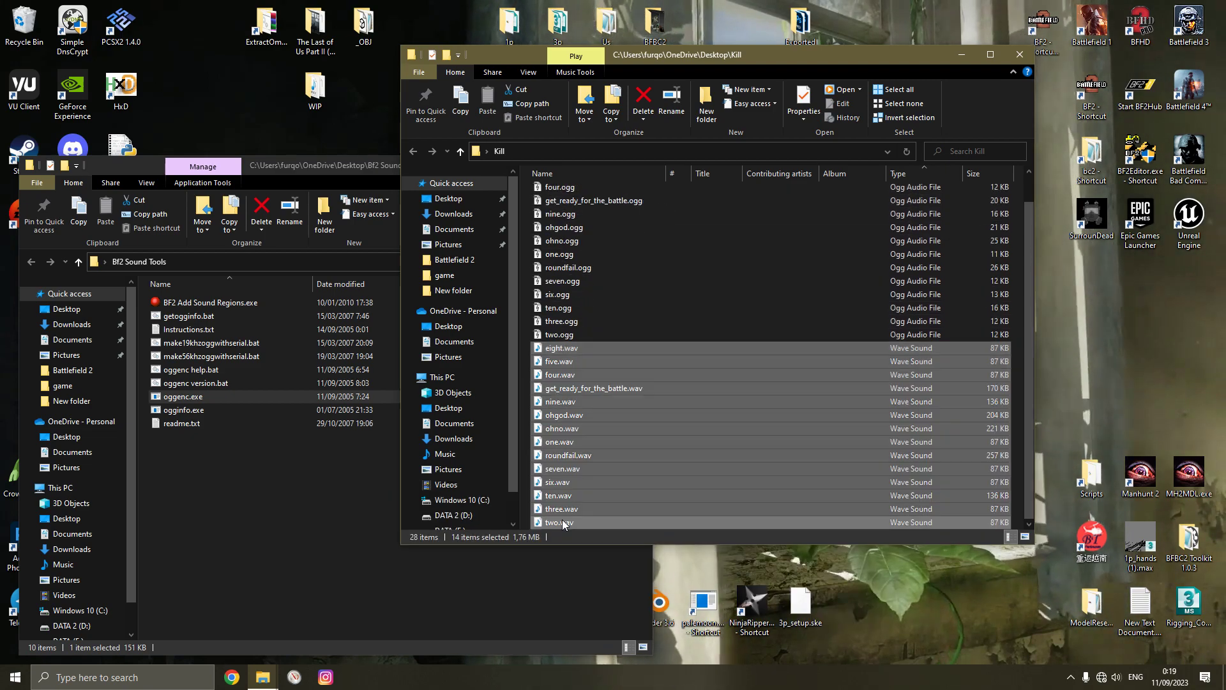
key("Delete")
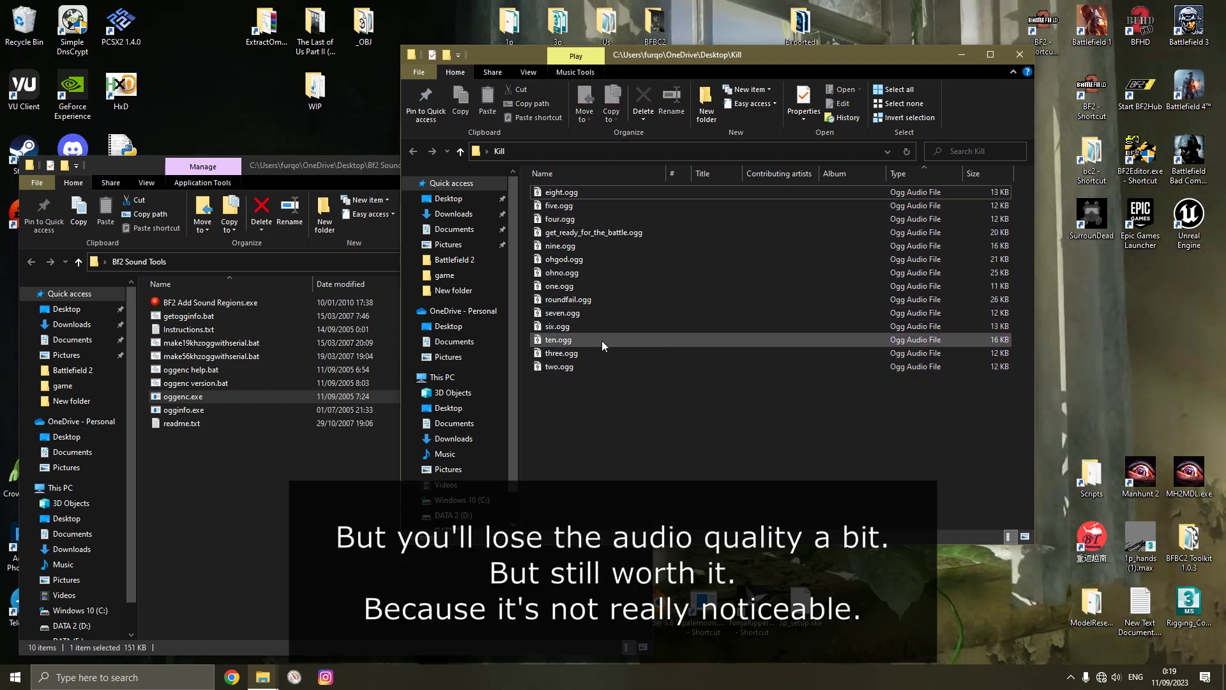
Refresh the Bf2 Sound Tools folder and close both the Kill and Bf2 Sound Tools folder windows
right_click(301, 467)
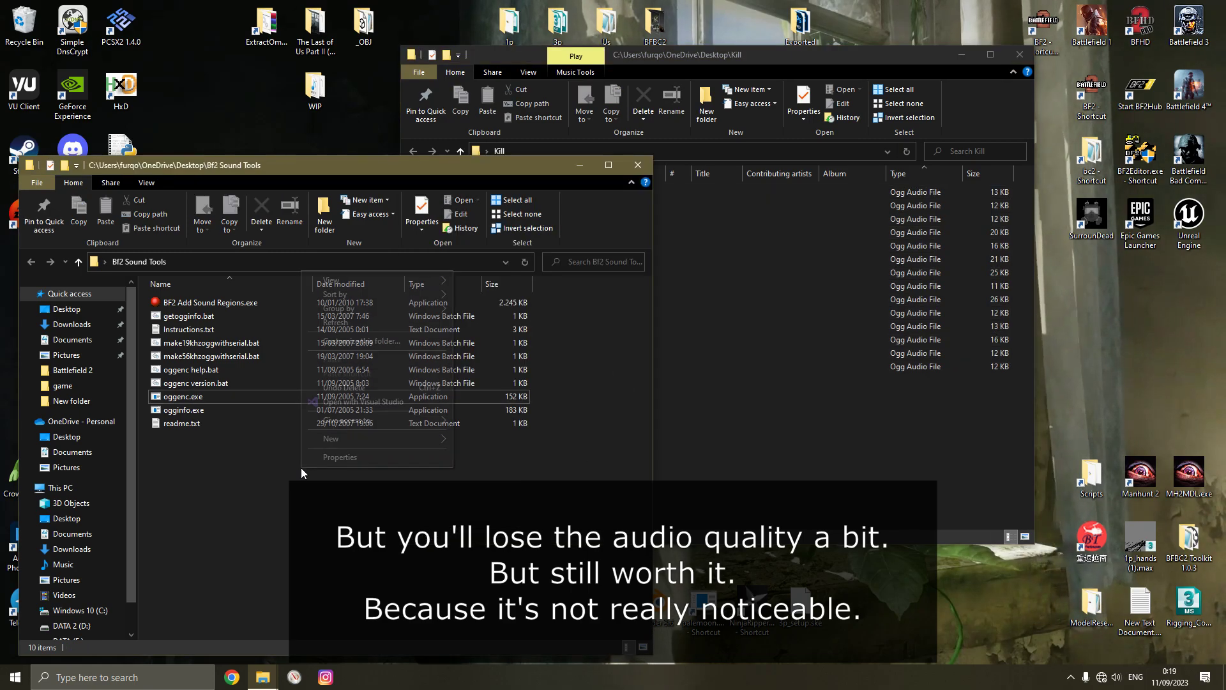
left_click(368, 321)
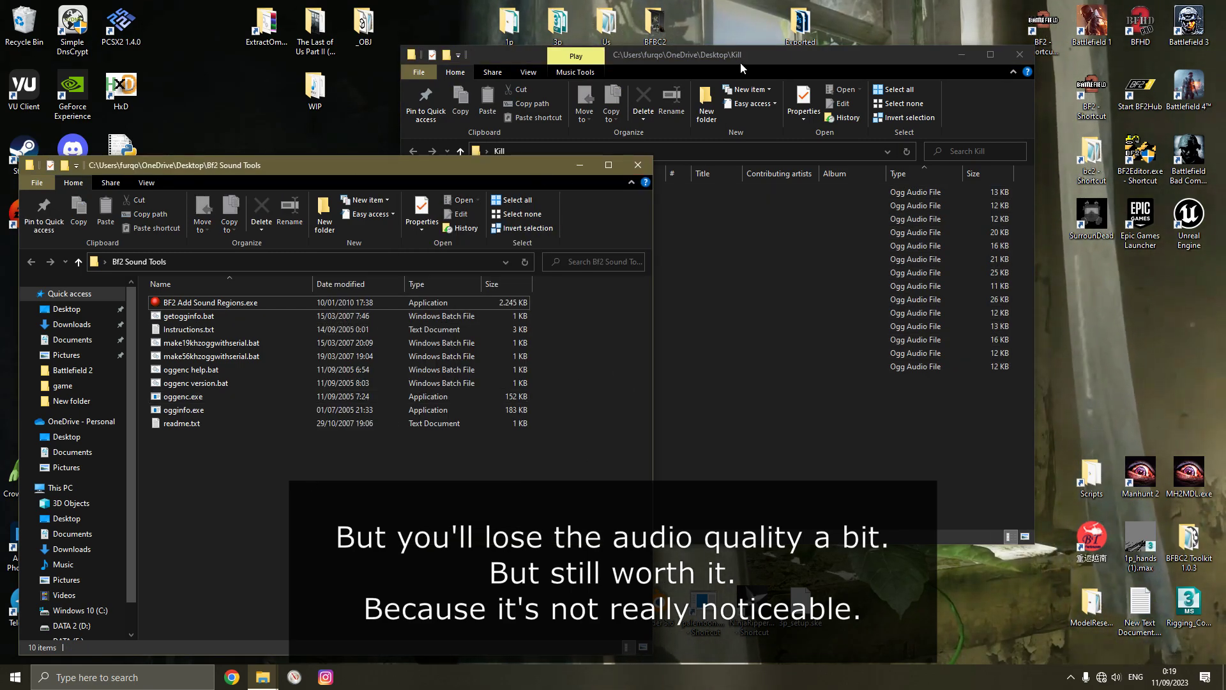
left_click(1019, 54)
left_click(642, 165)
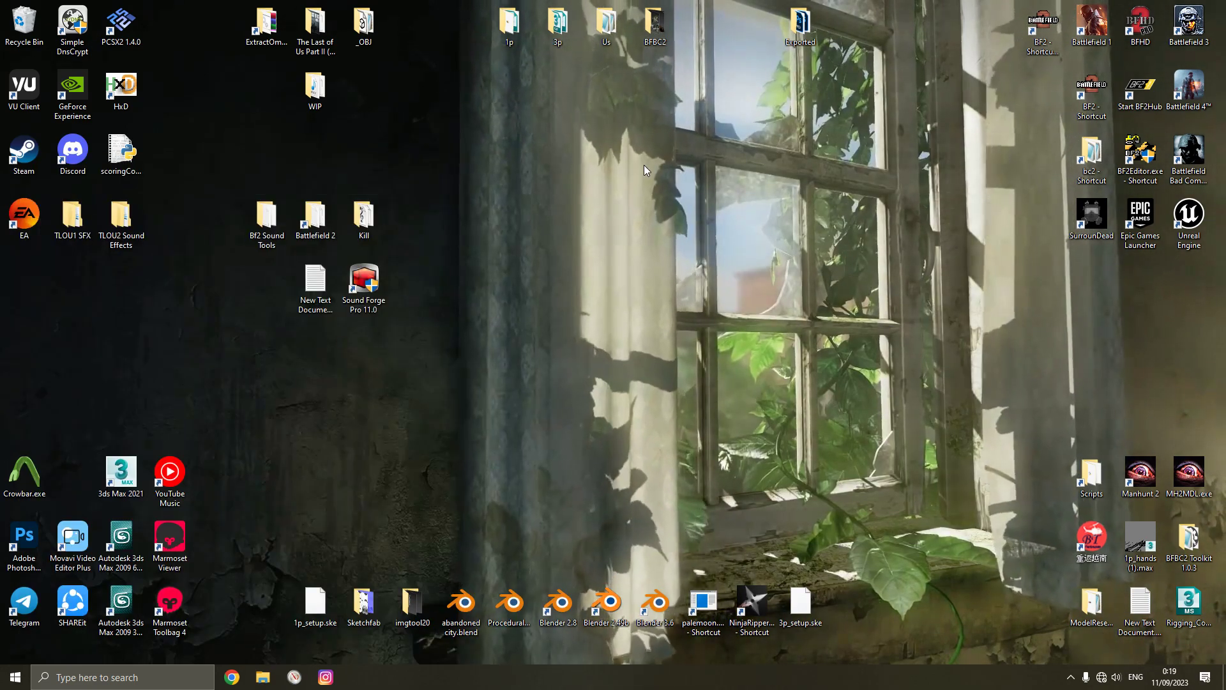
Open the mods\bf2 folder inside the Battlefield 2 game folder and move its window clear of the Kill folder
double_click(316, 223)
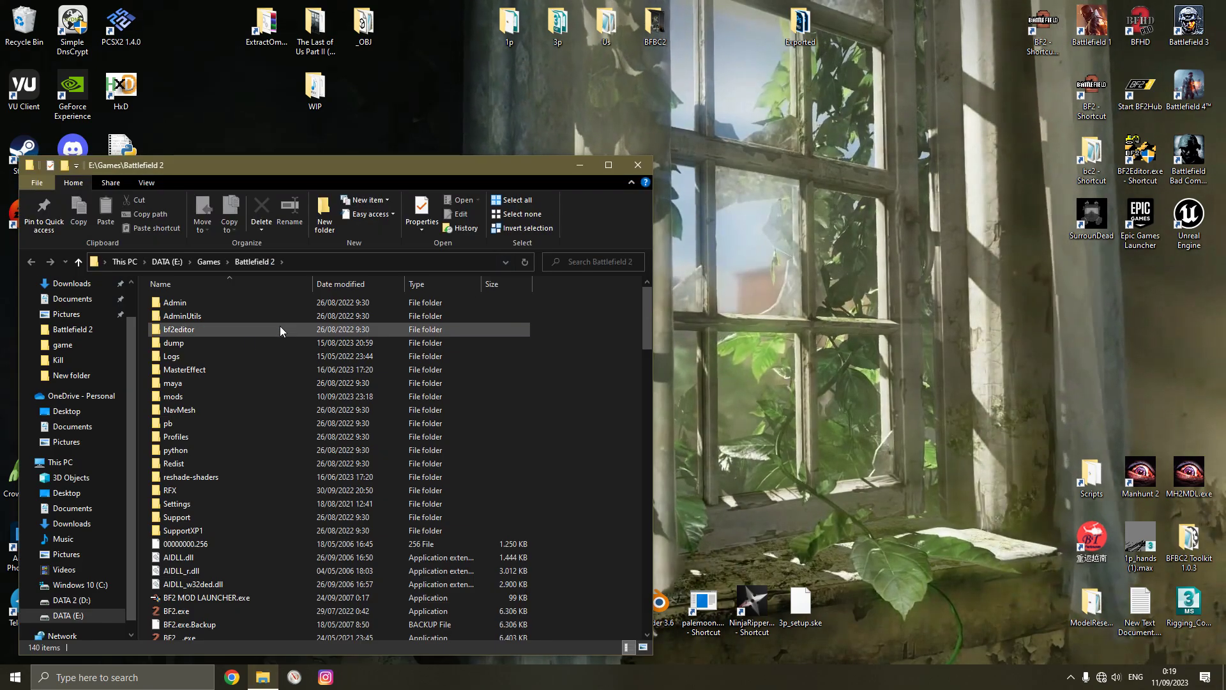
double_click(174, 397)
double_click(183, 306)
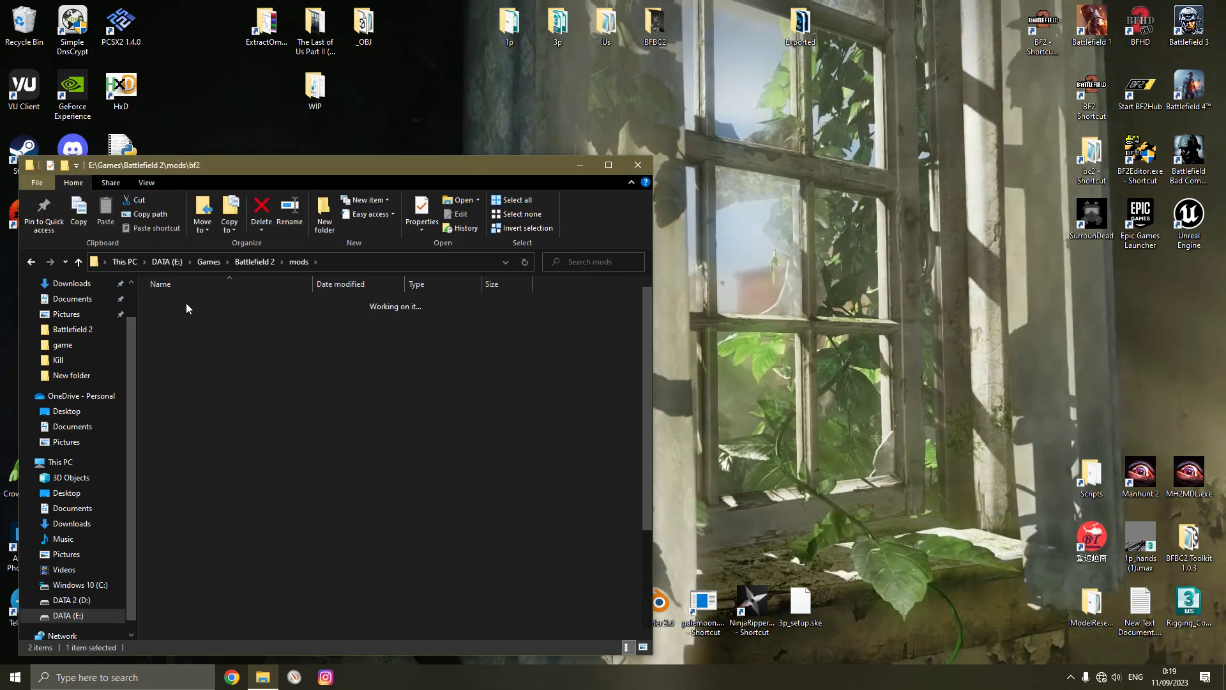
left_click_drag(293, 167, 784, 96)
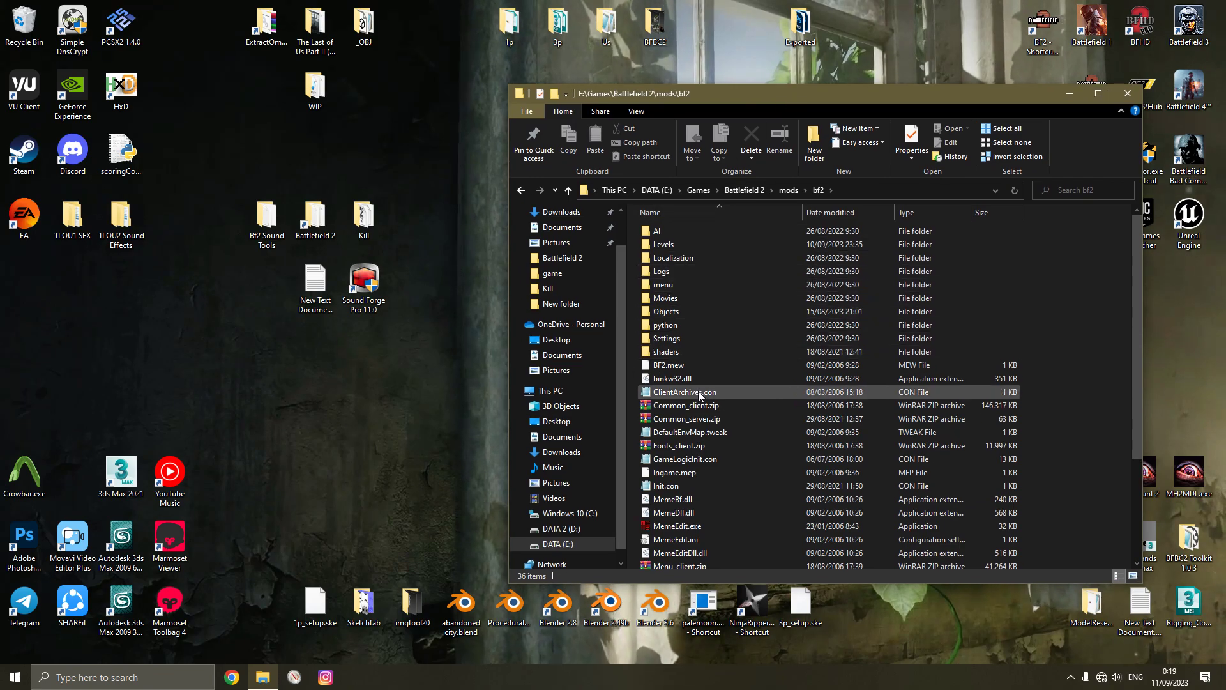
Add the Kill folder to the Sound folder of Common_client.zip and check the files stored in it
left_click(684, 405)
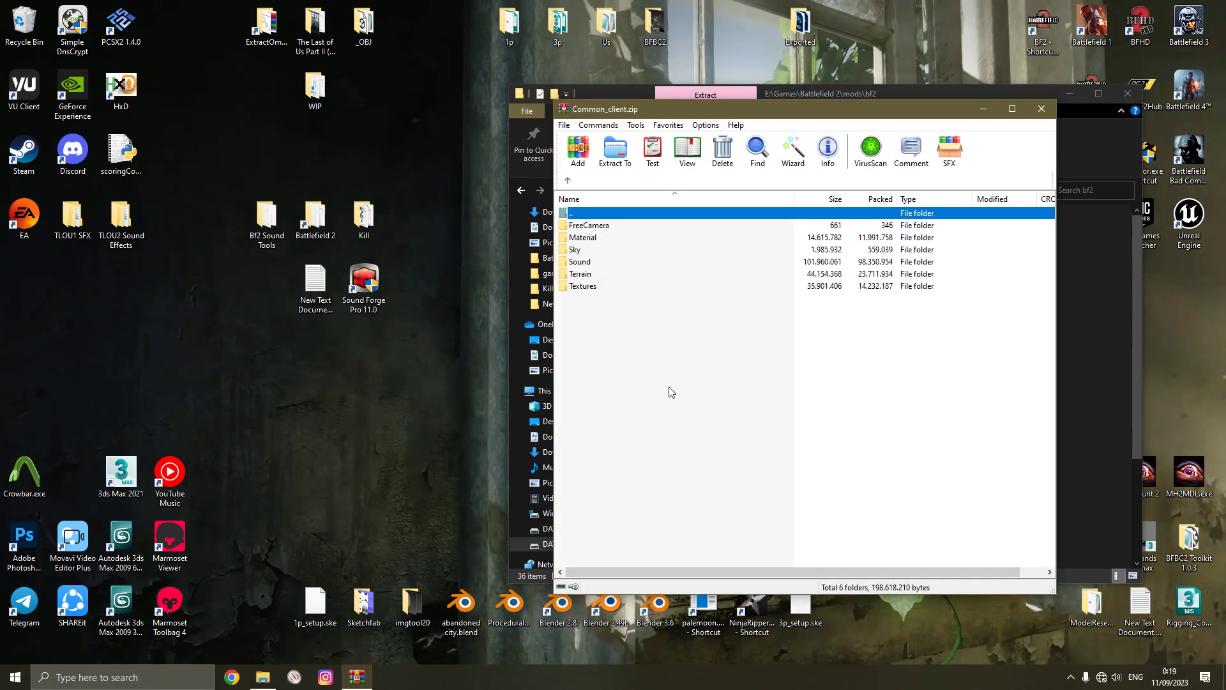
left_click_drag(867, 118, 786, 97)
double_click(505, 241)
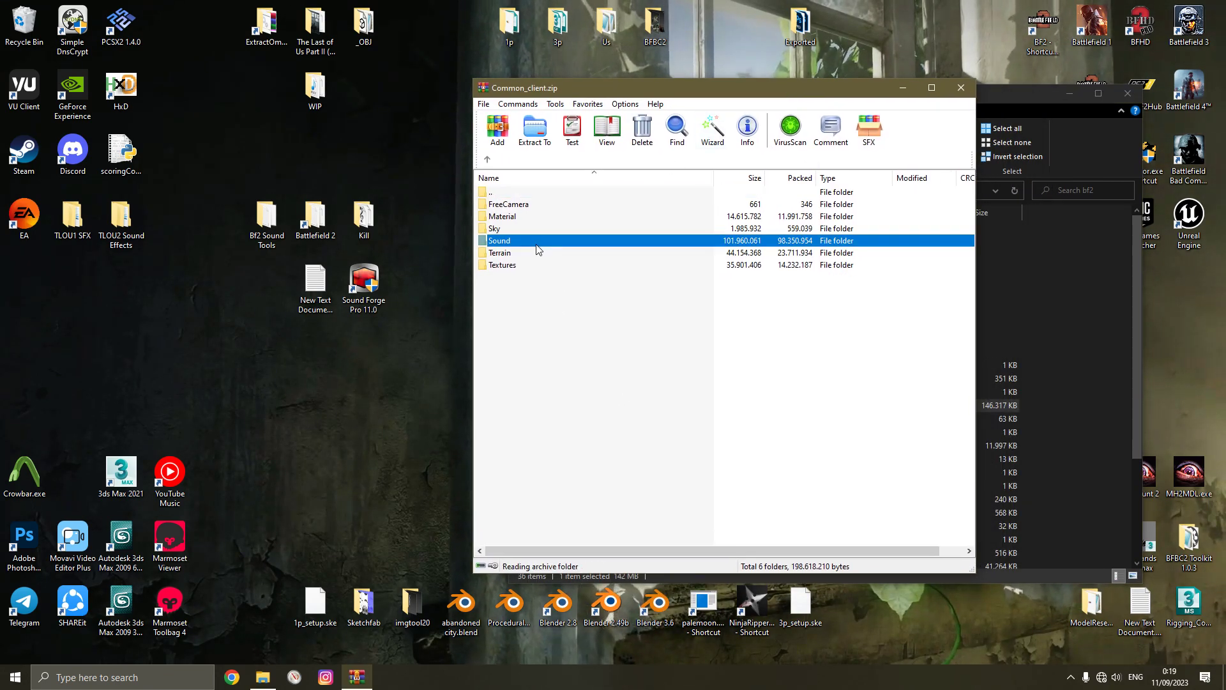
left_click(358, 220)
left_click_drag(358, 220, 545, 247)
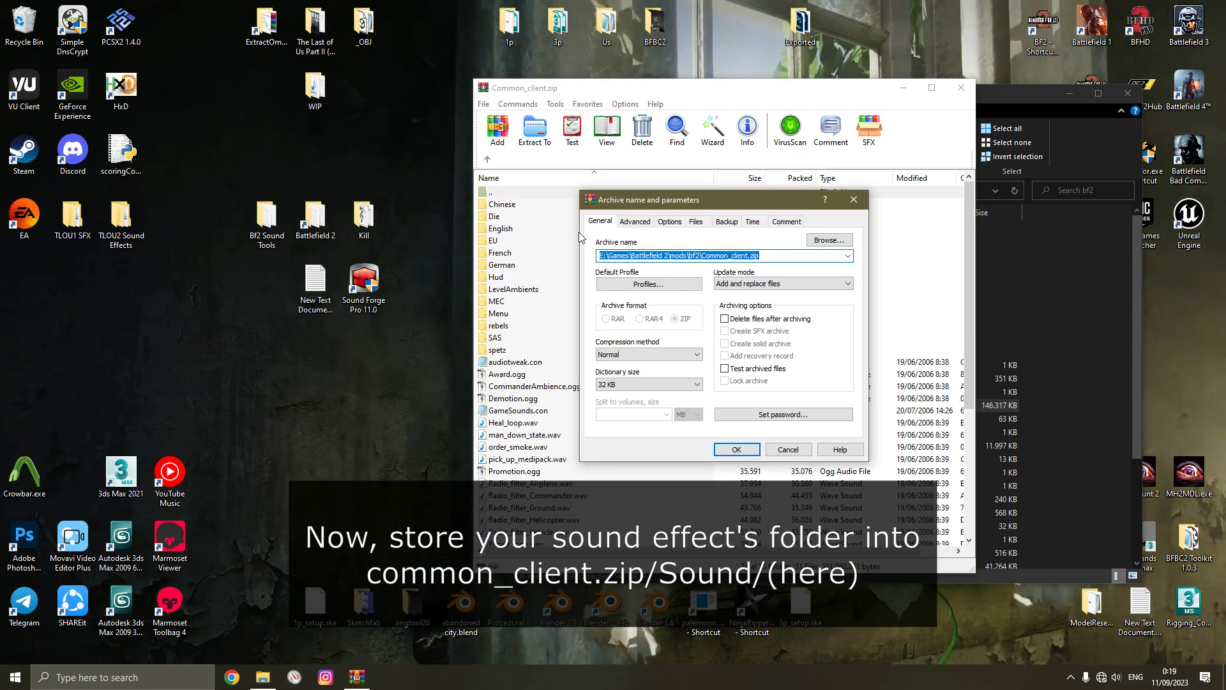
key("Return")
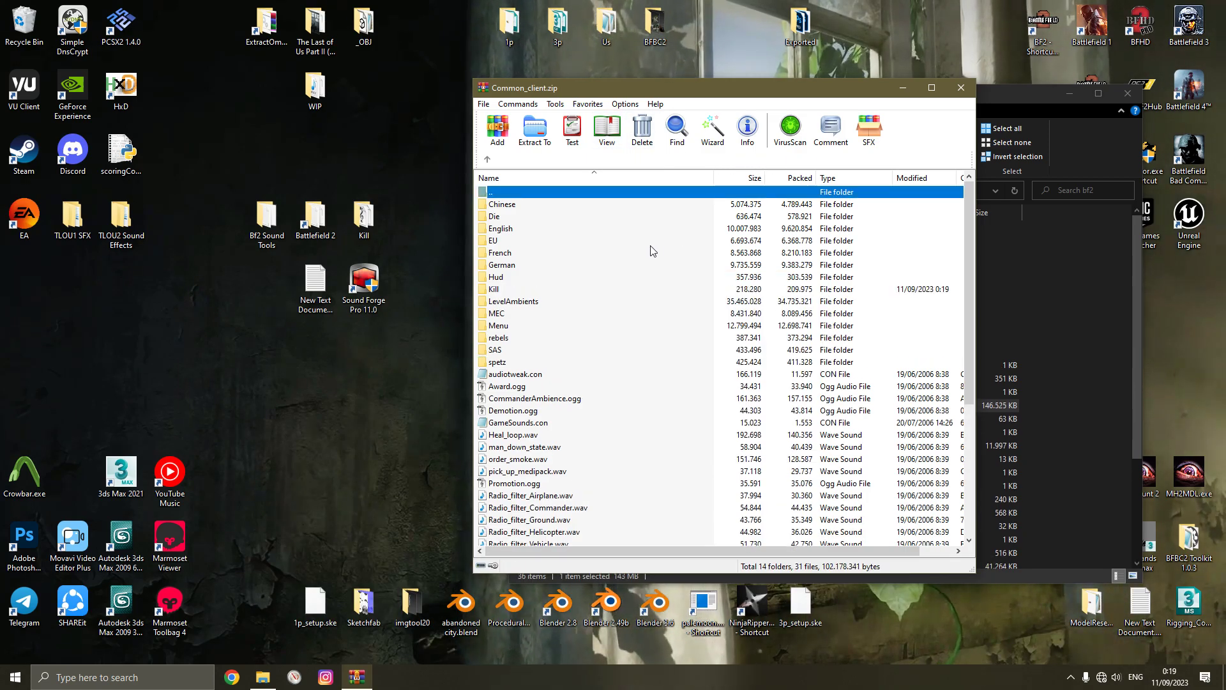
double_click(505, 288)
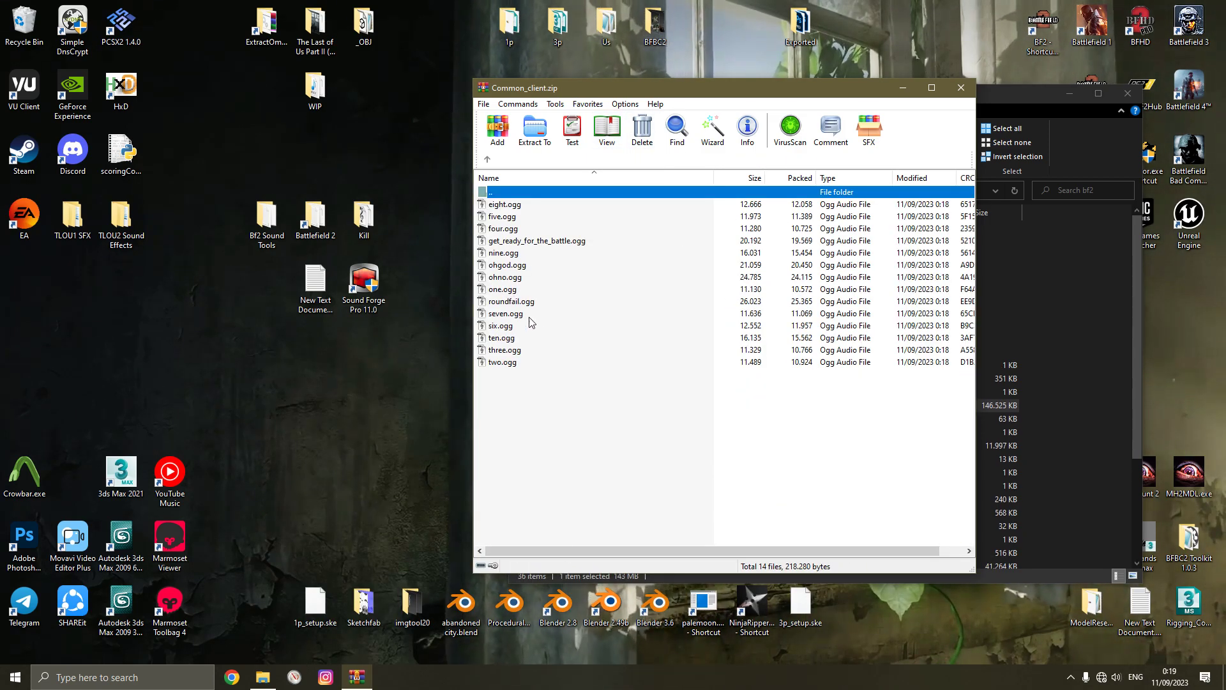
key("BackSpace")
Open GameSounds.con in Notepad from the Sound folder of Common_server.zip
left_click_drag(543, 87, 138, 69)
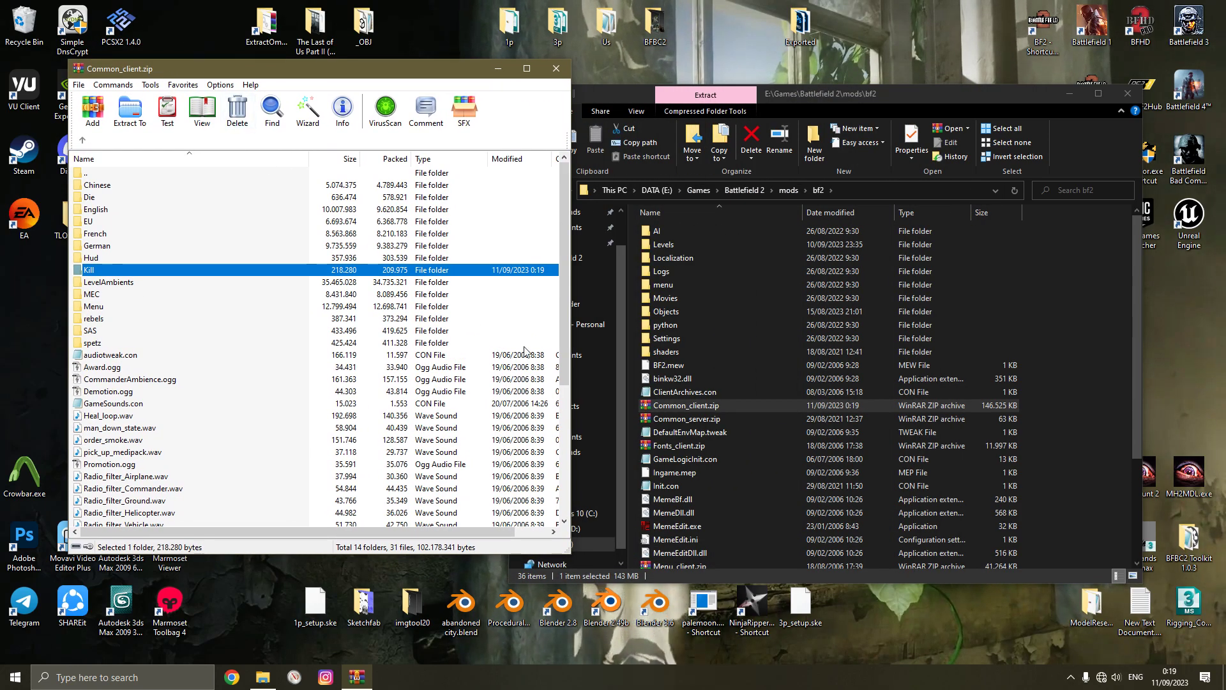
double_click(718, 418)
double_click(585, 268)
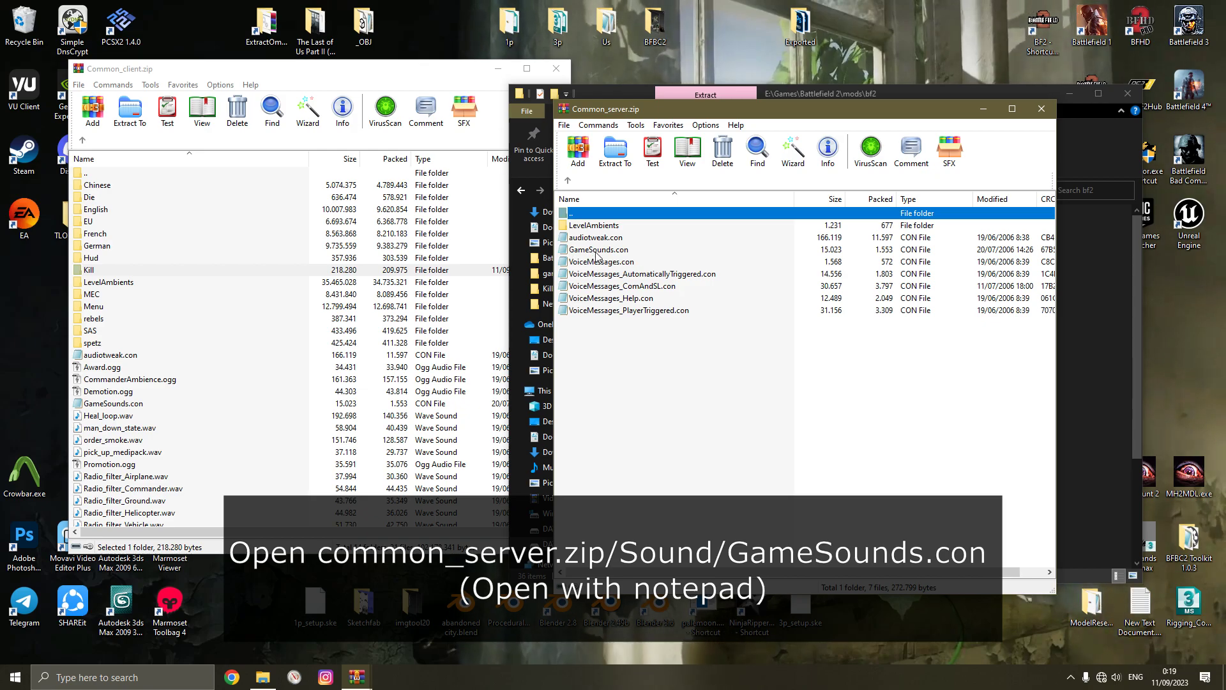
left_click(591, 253)
double_click(618, 256)
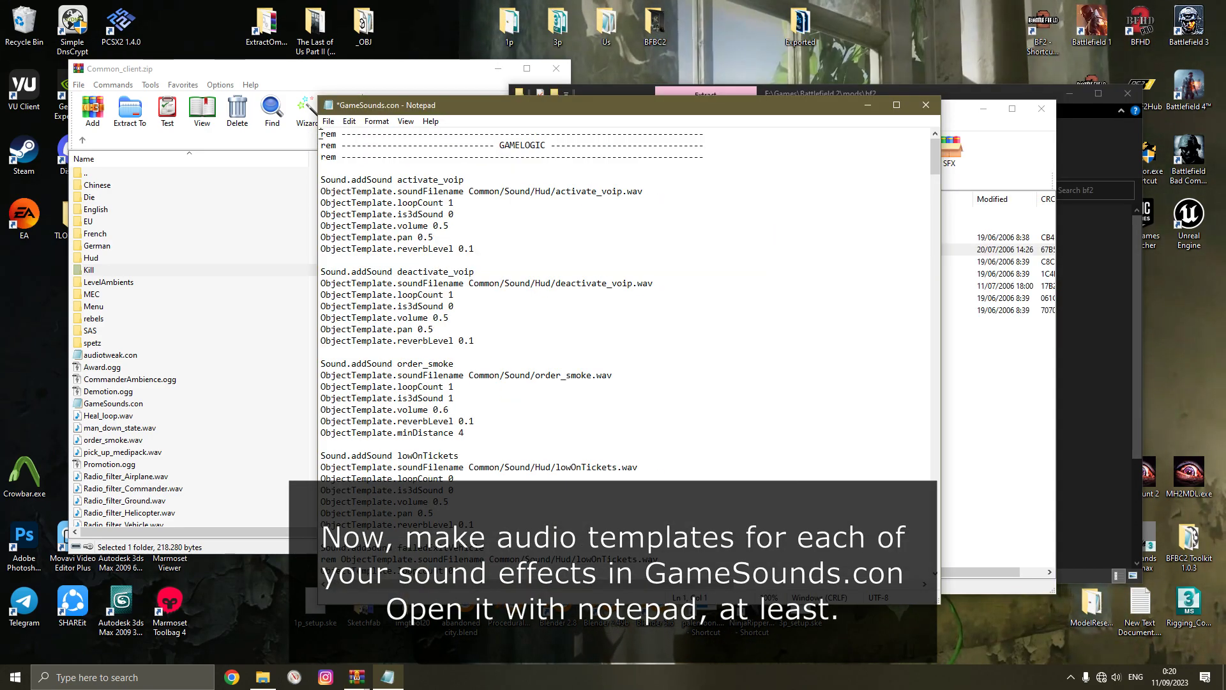
Add a rem comment heading titled CUSTOM SOUND TRIGGER above the GAMELOGIC section, with blank lines below it
key("Return")
key("Return")
key("Return")
key("Return")
key("ctrl+v")
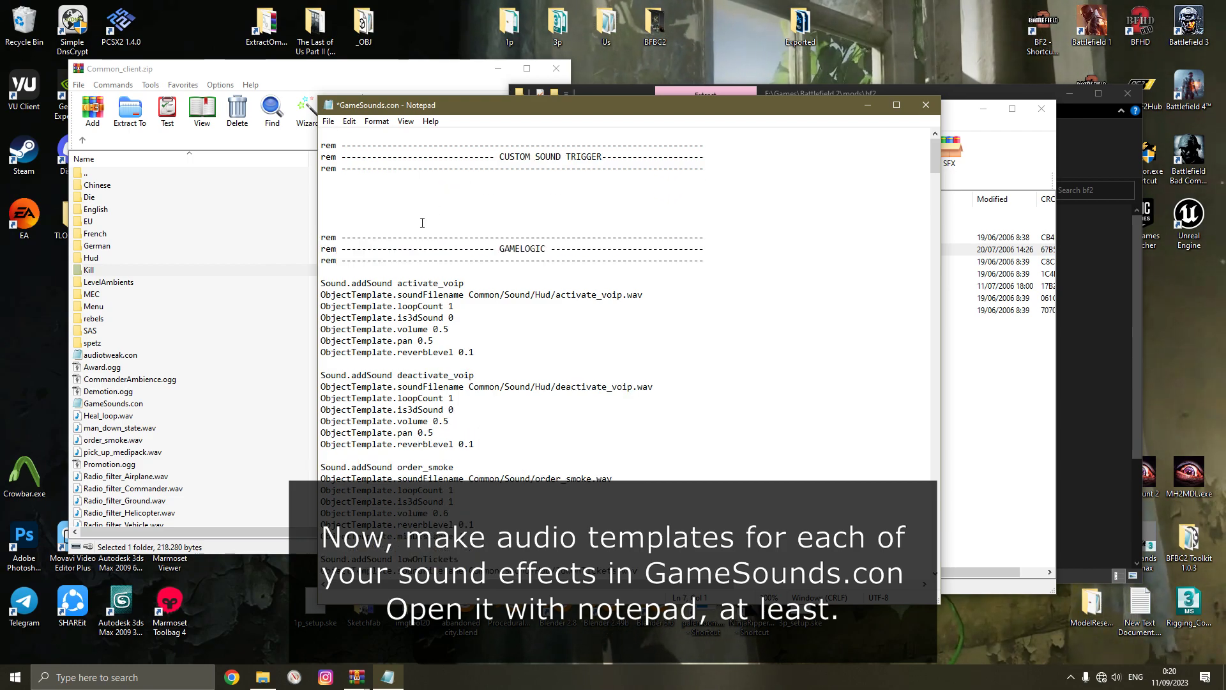
Copy the activate_voip sound template into the empty space under the CUSTOM SOUND TRIGGER heading
left_click_drag(321, 283, 499, 367)
key("ctrl+c")
left_click(395, 189)
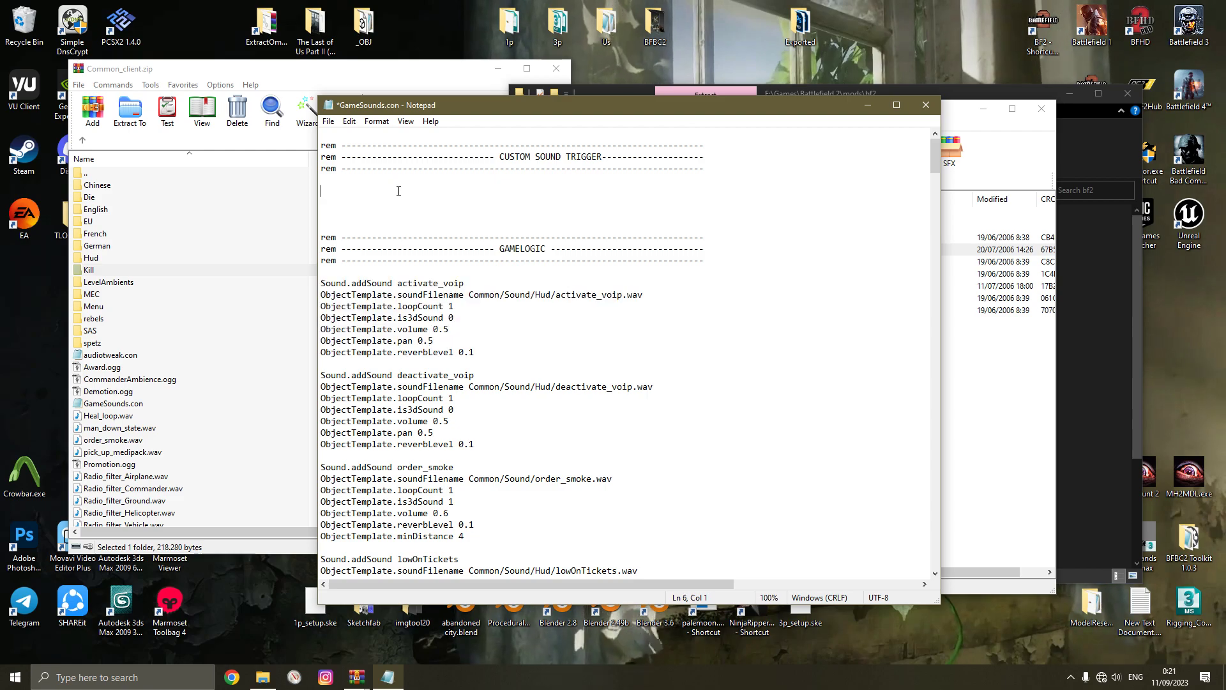
key("ctrl+v")
Rename the copied template kill_one and change its sound file name to one.wav
left_click(447, 184)
double_click(447, 192)
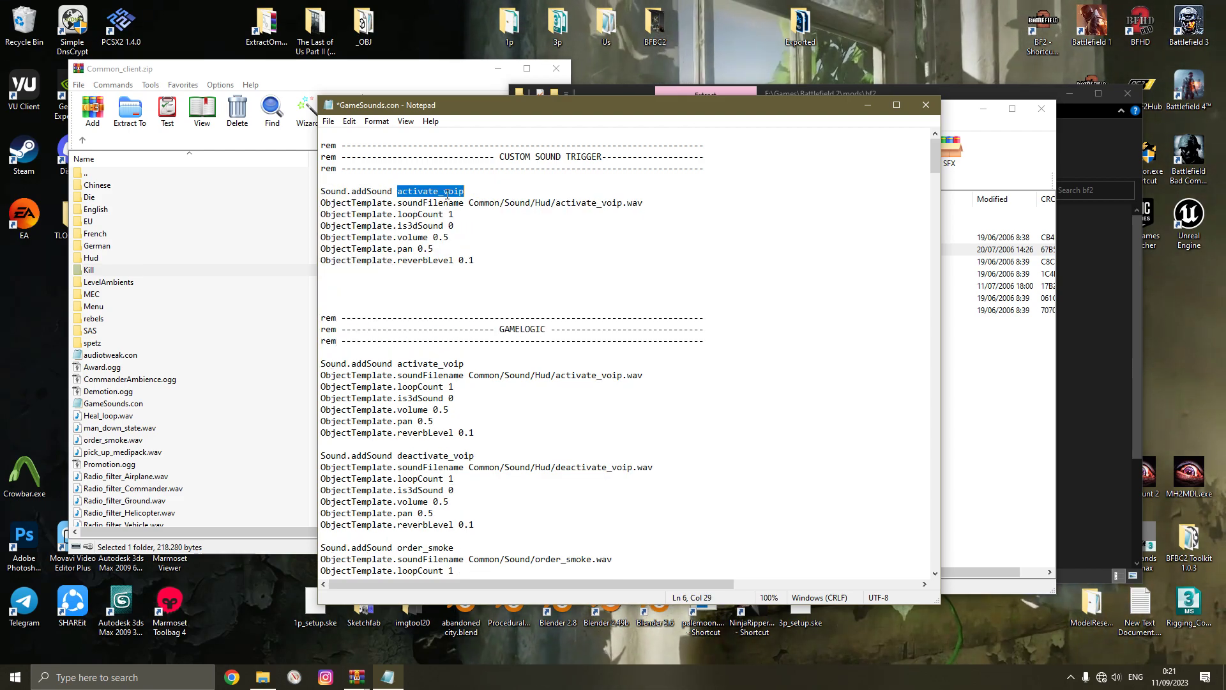
type("j")
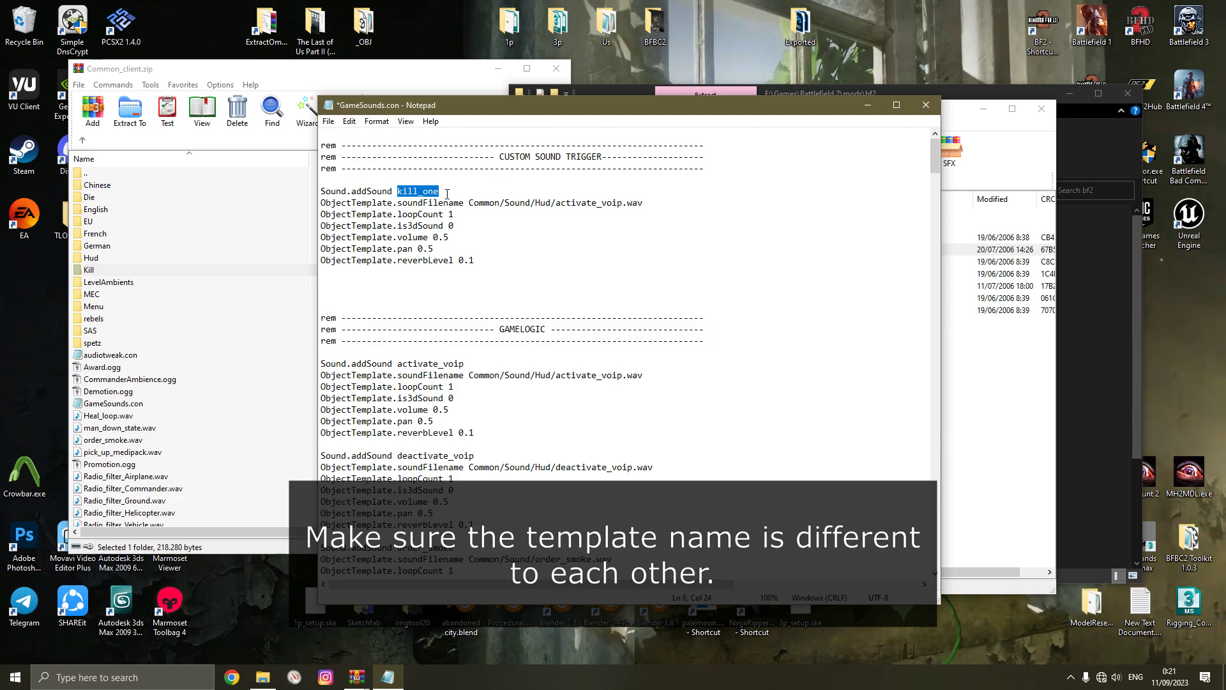
left_click_drag(623, 203, 552, 205)
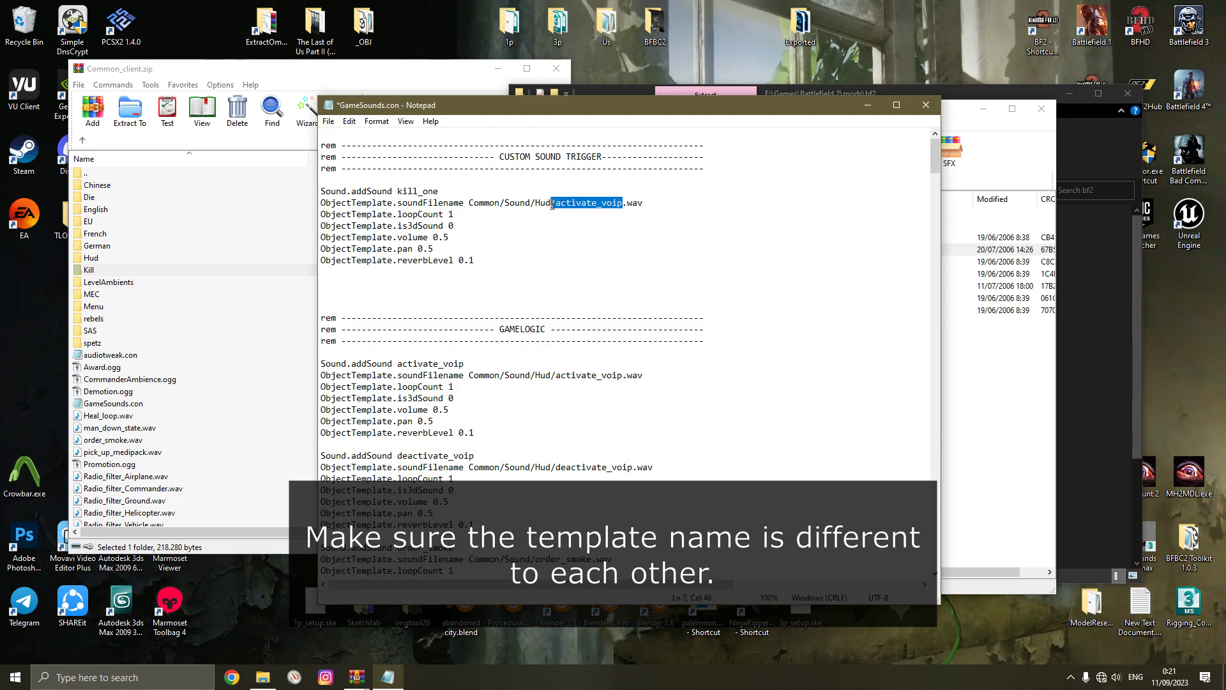
type("on")
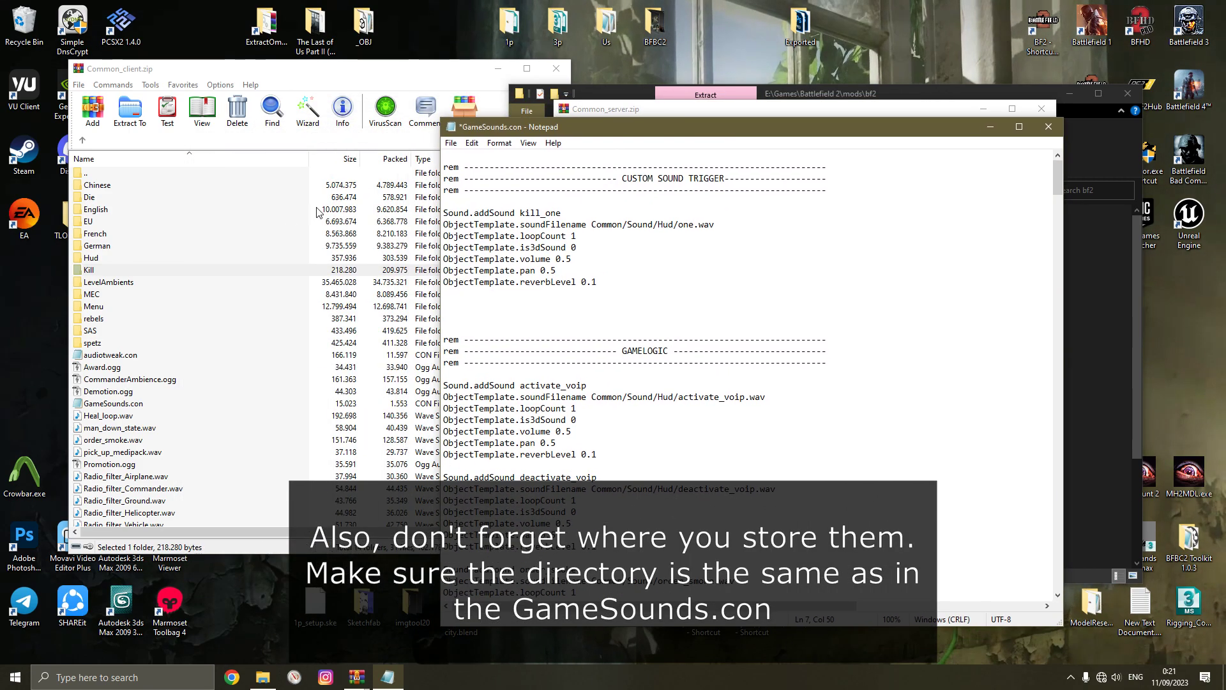
Compare the folder structure of Common_client.zip, down to its Sound folder, with the sound path in the kill_one template
left_click(102, 269)
key("BackSpace")
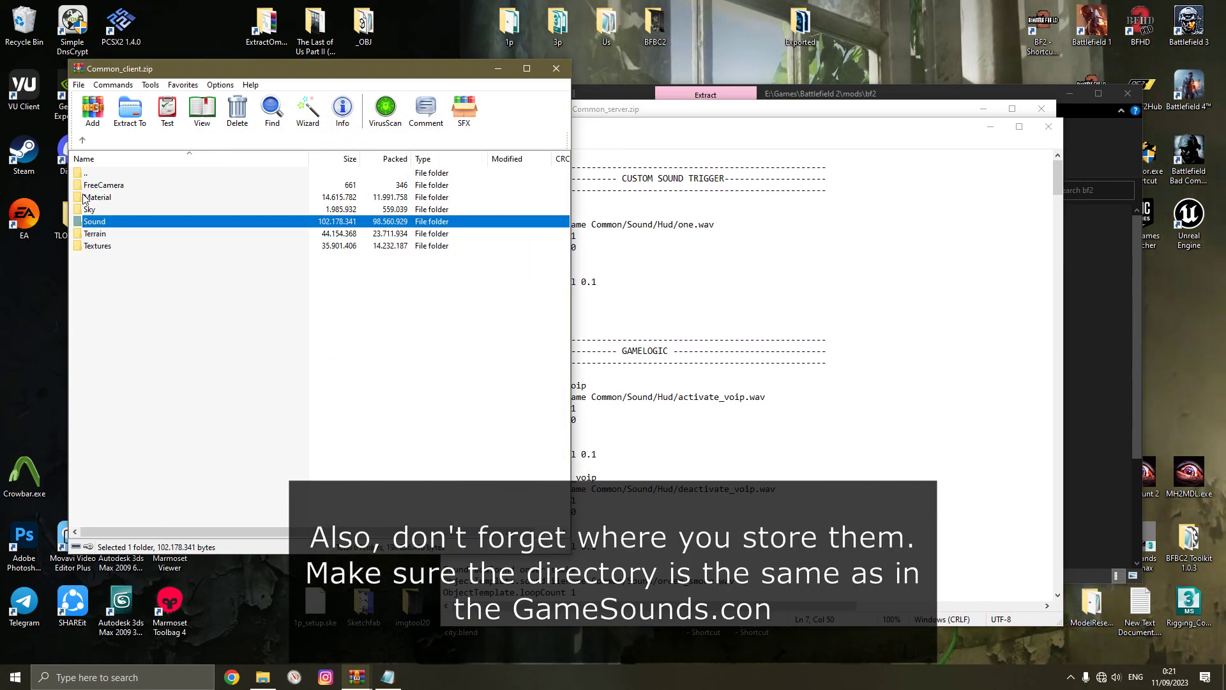
left_click(82, 140)
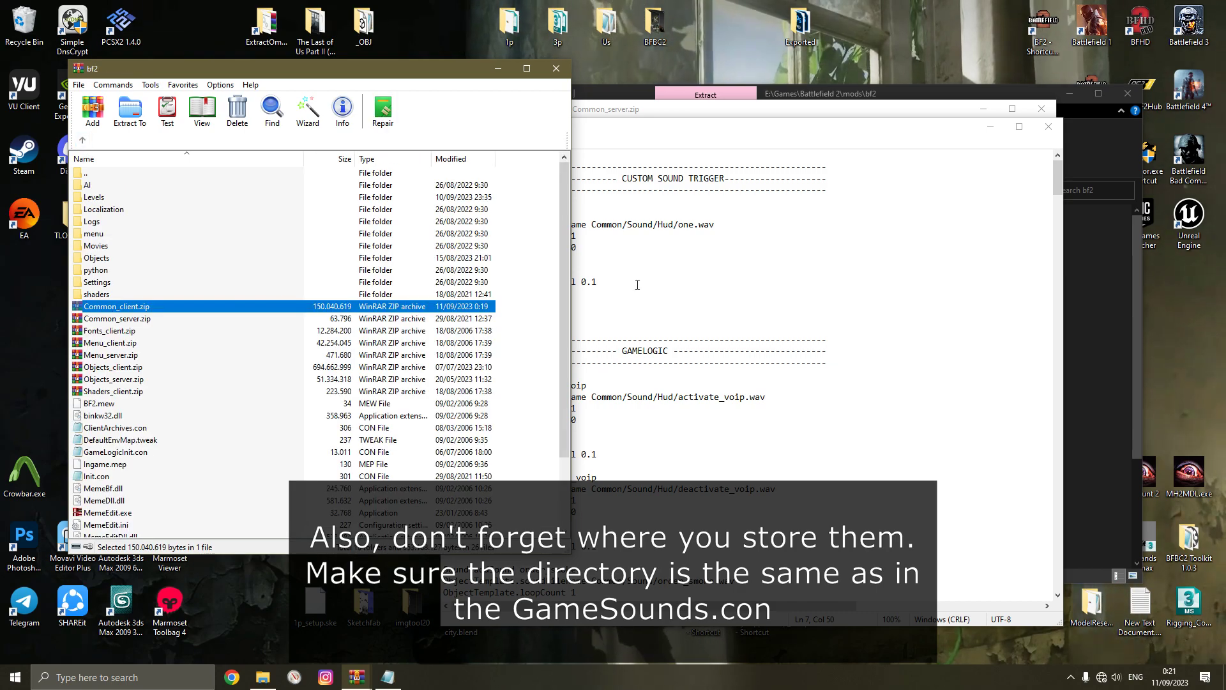
left_click(612, 226)
double_click(160, 308)
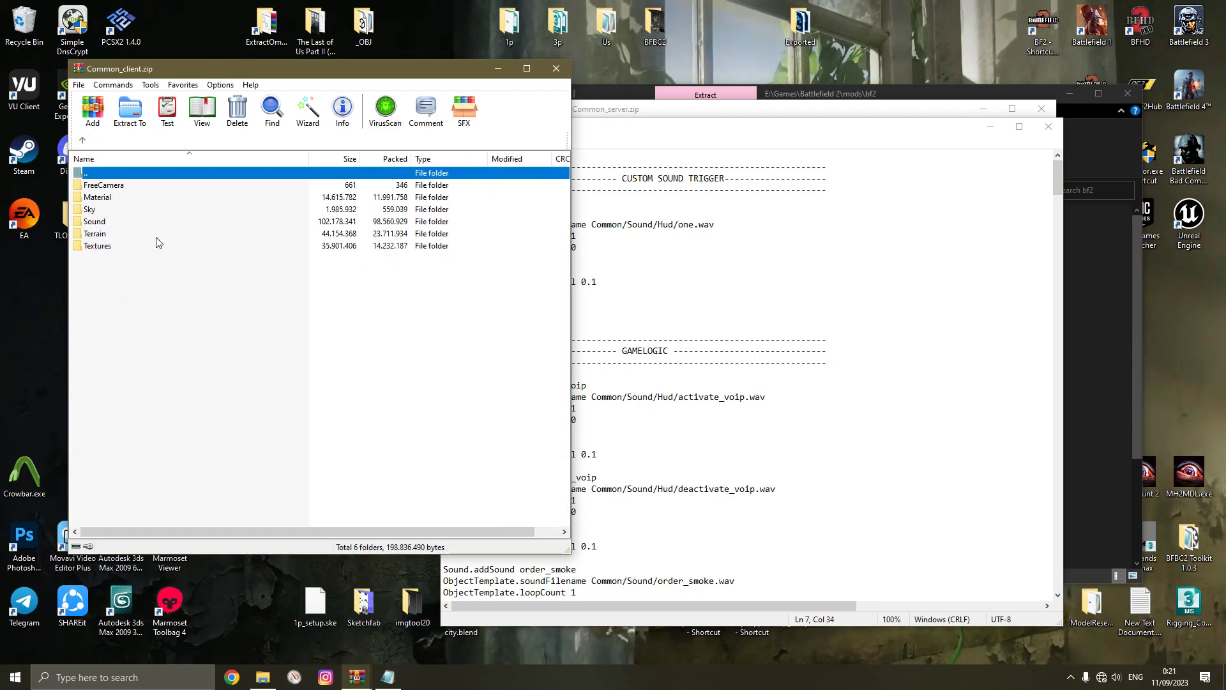
left_click(96, 221)
key("F2")
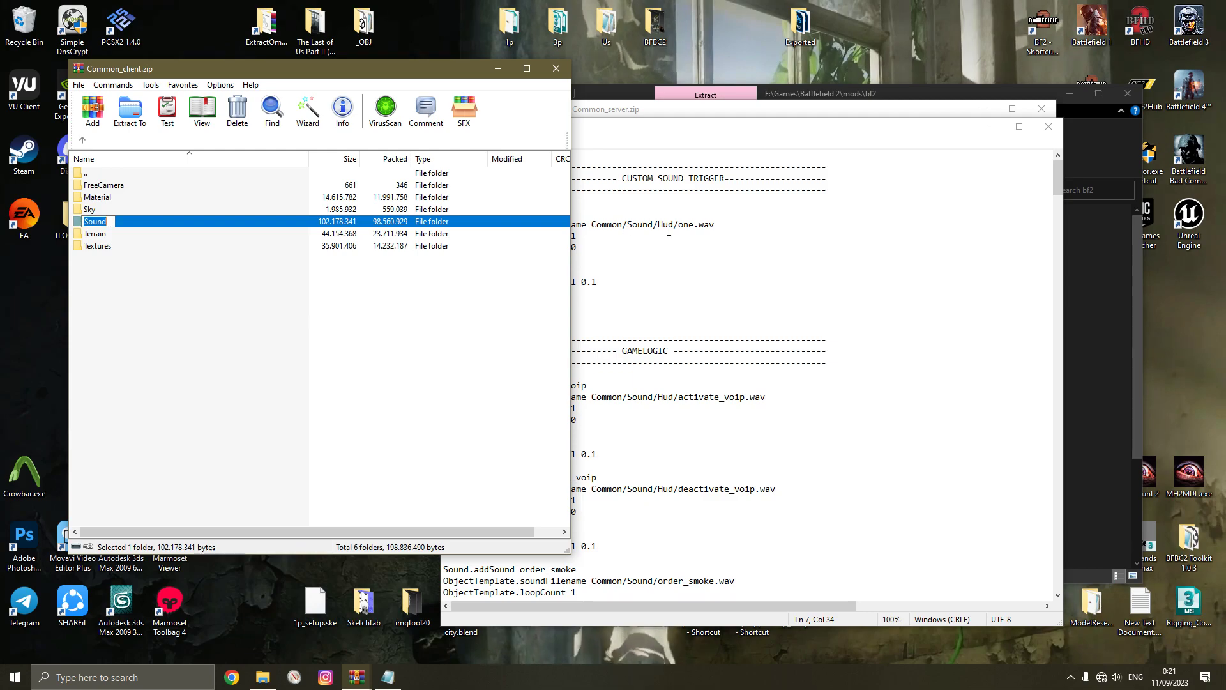
double_click(651, 224)
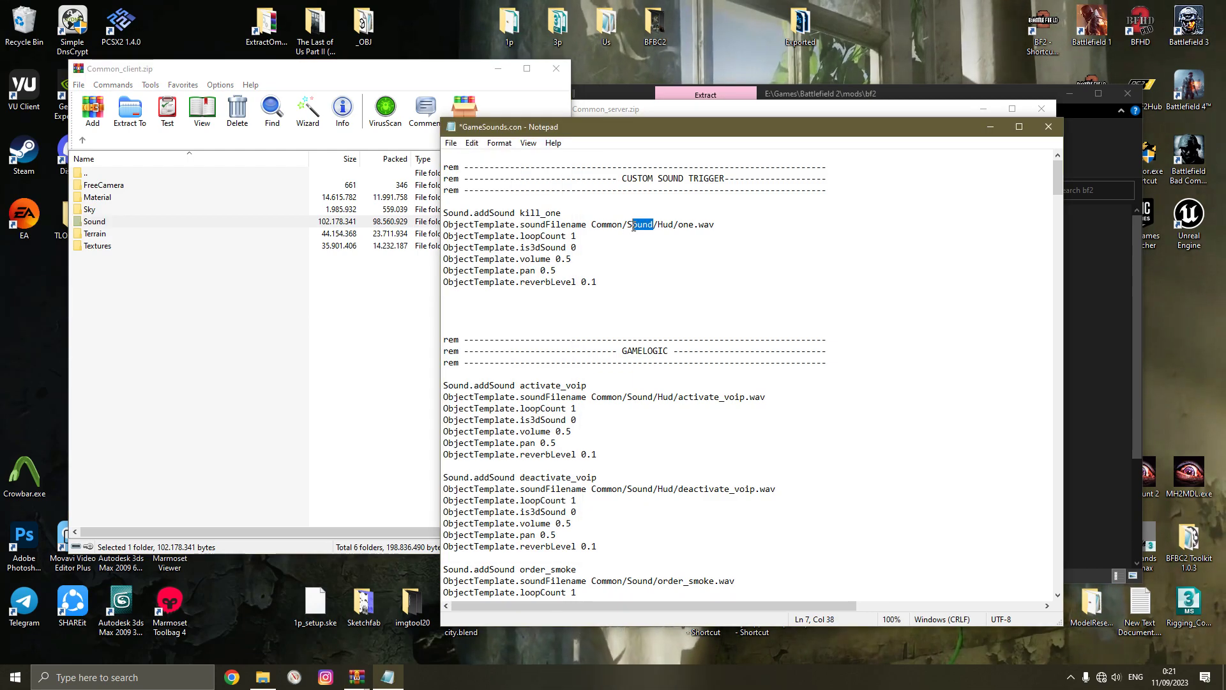
Replace the Hud folder in the kill_one sound path with Kill, matching the folder name inside the archive's Sound folder
left_click(134, 227)
double_click(134, 226)
left_click(95, 271)
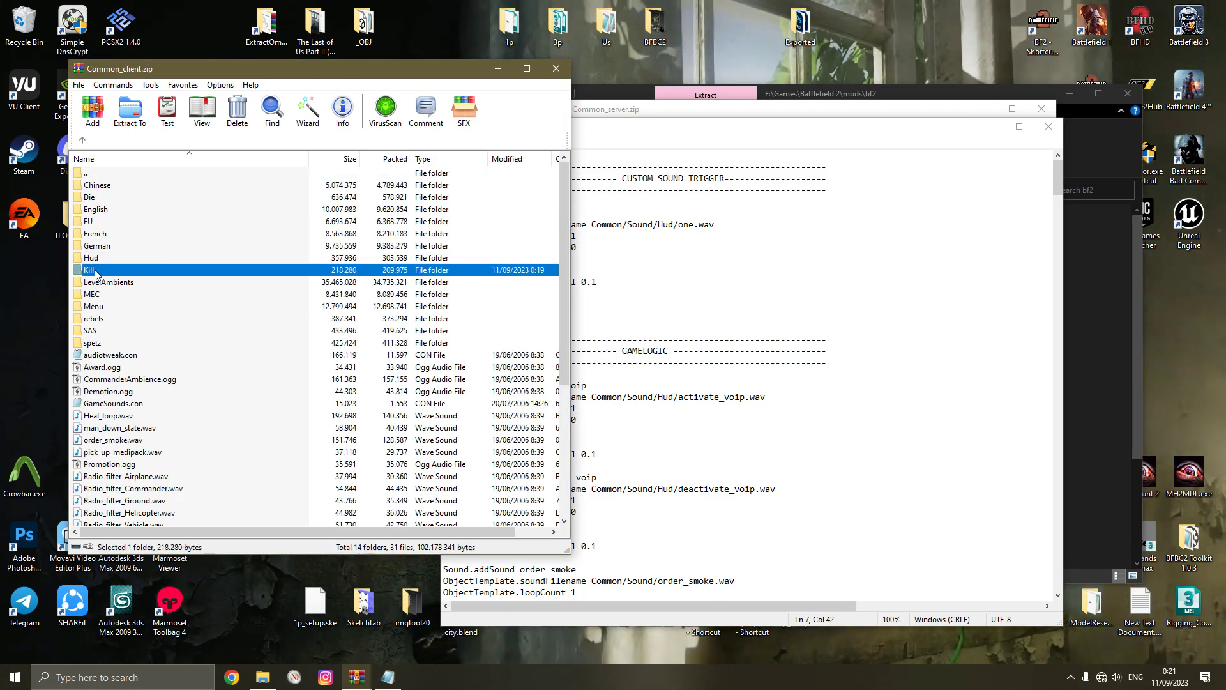
double_click(669, 224)
key("ctrl+v")
Match the kill_one sound file to one.ogg in the archive's Kill folder and set the template's volume to 1
left_click(106, 274)
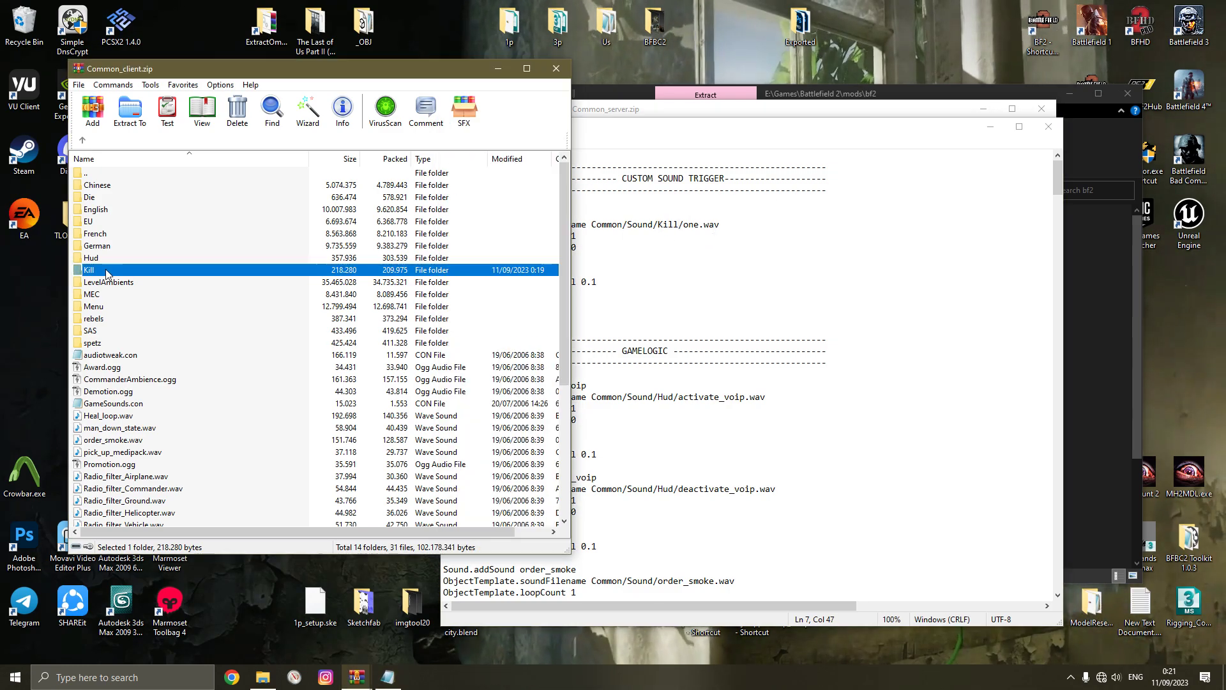
double_click(106, 271)
left_click_drag(721, 229, 682, 226)
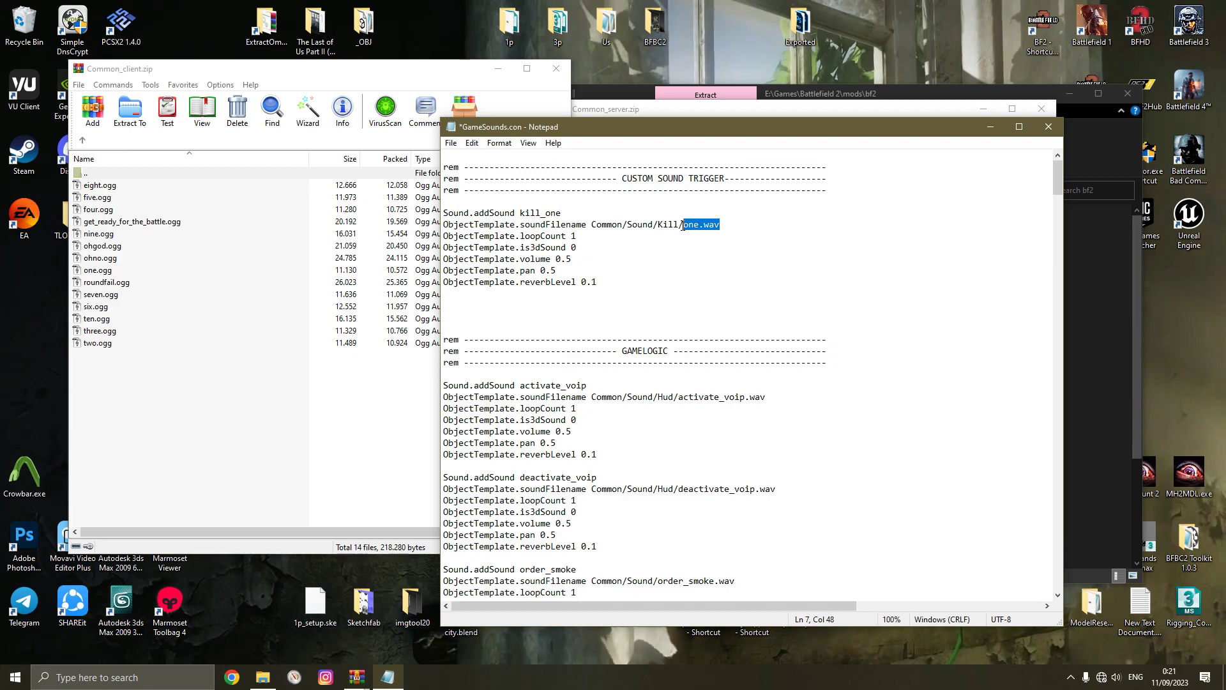
left_click(102, 274)
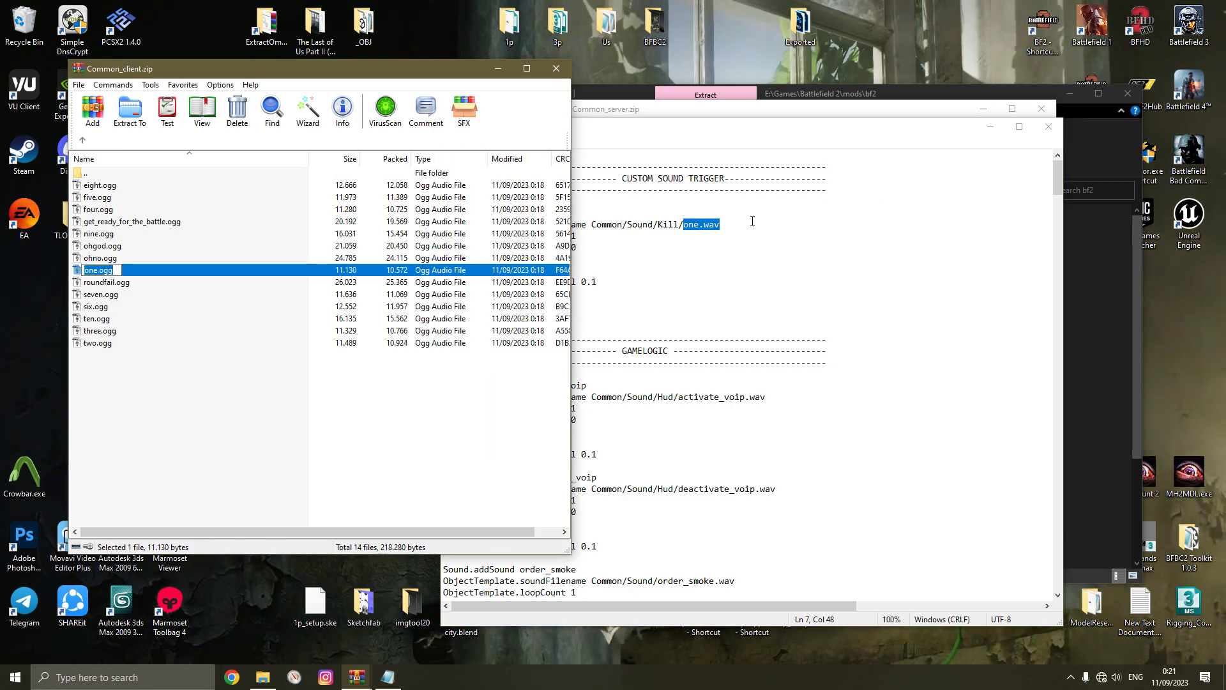
left_click_drag(753, 221, 688, 225)
left_click(598, 263)
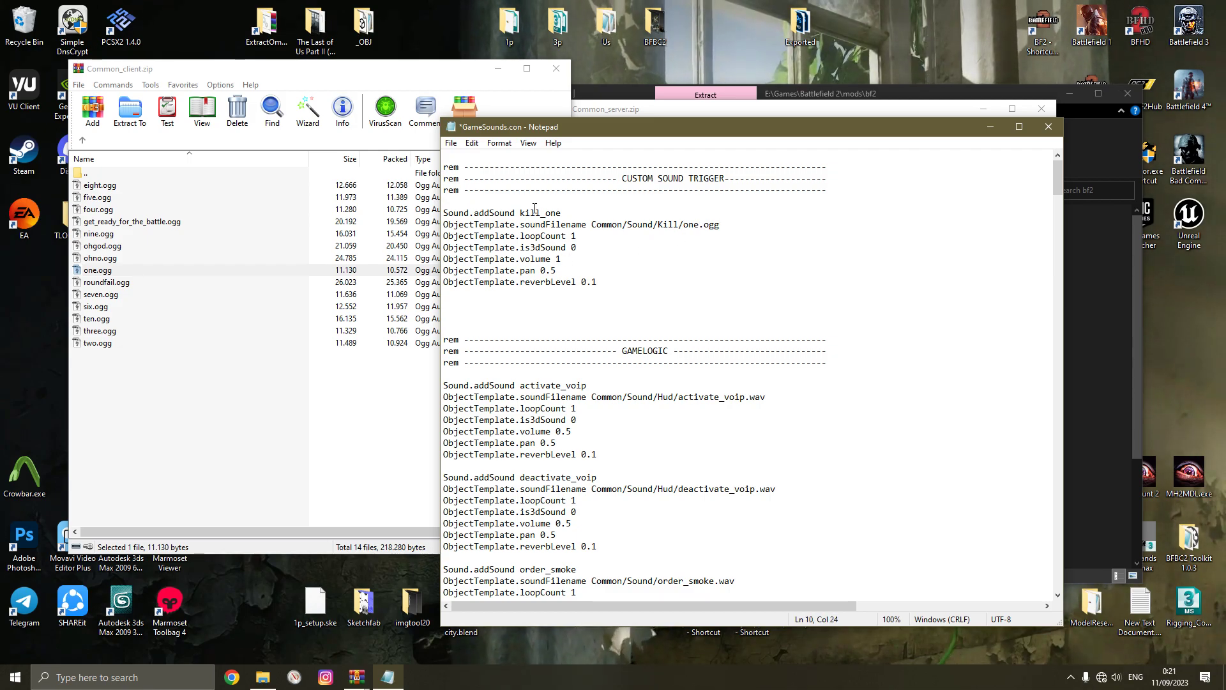
Paste nine copies of the kill_one template below the original
left_click_drag(532, 200, 619, 298)
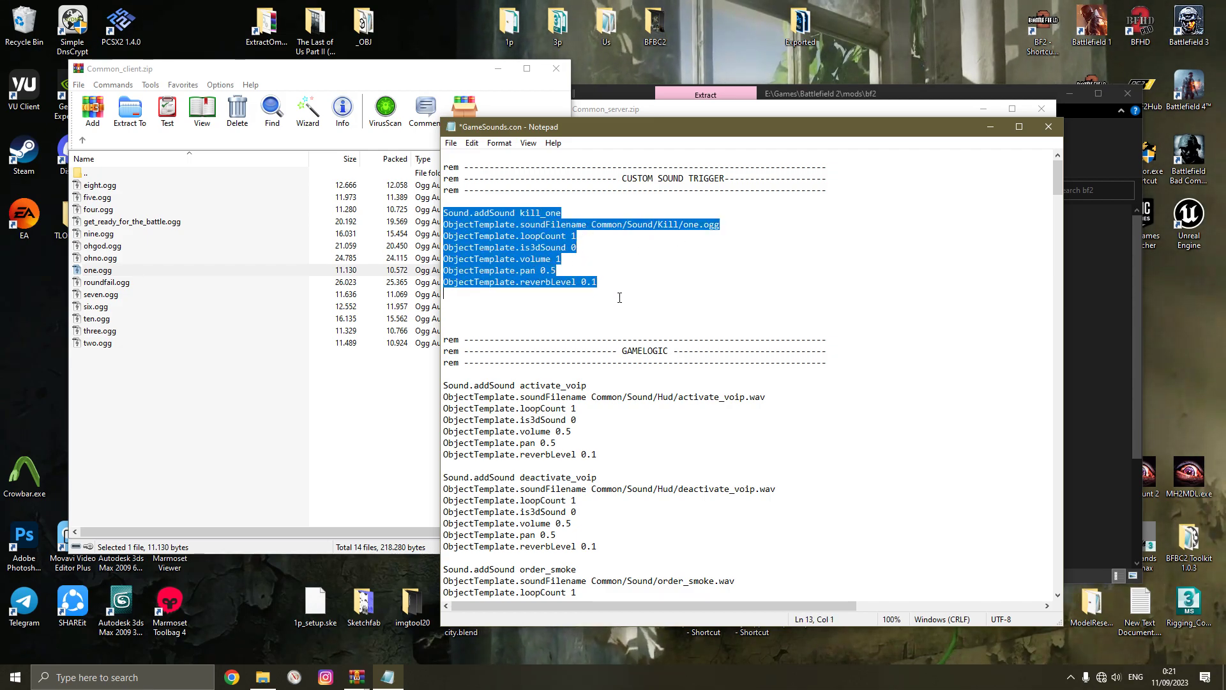
left_click(554, 304)
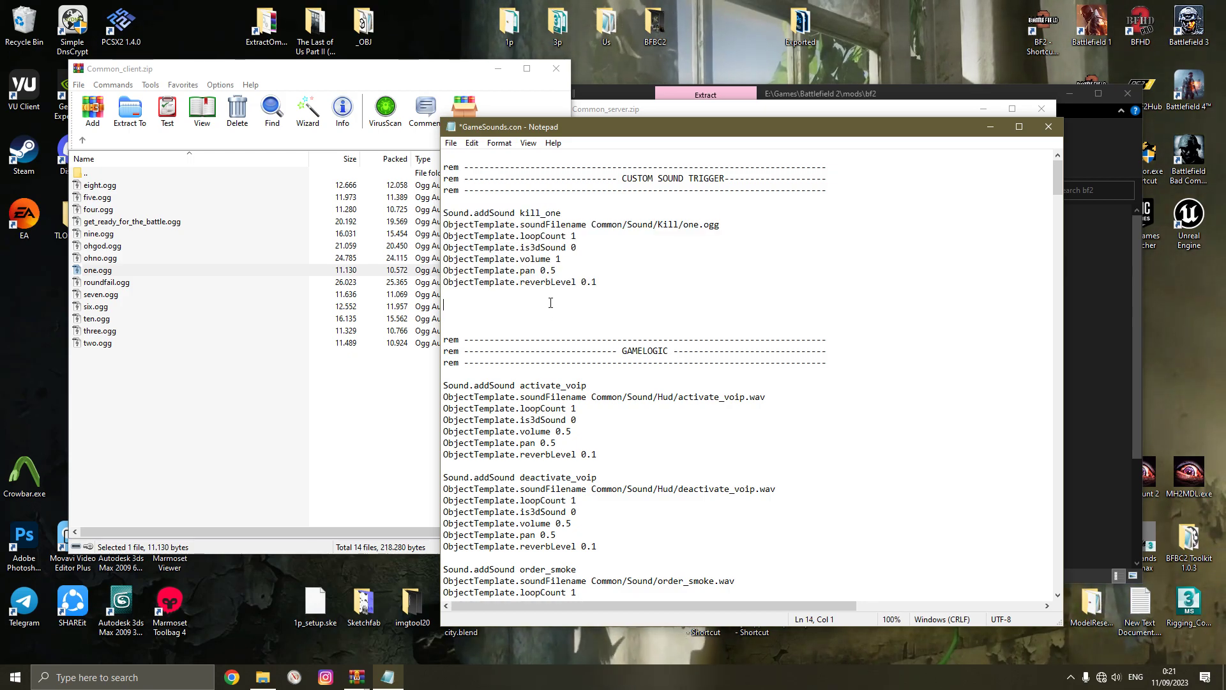
key("Return")
key("ctrl+v")
key("ctrl+v")
key("ctrl+v")
key("ctrl+v")
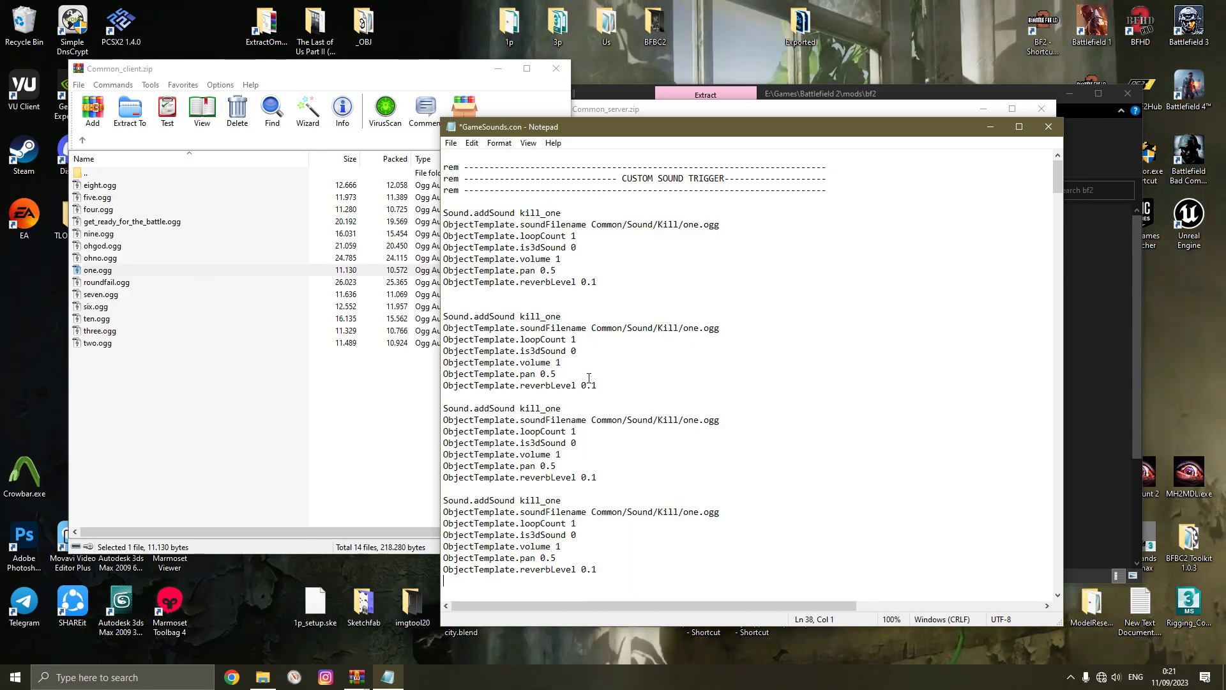
key("ctrl+v")
key("ctrl+v")
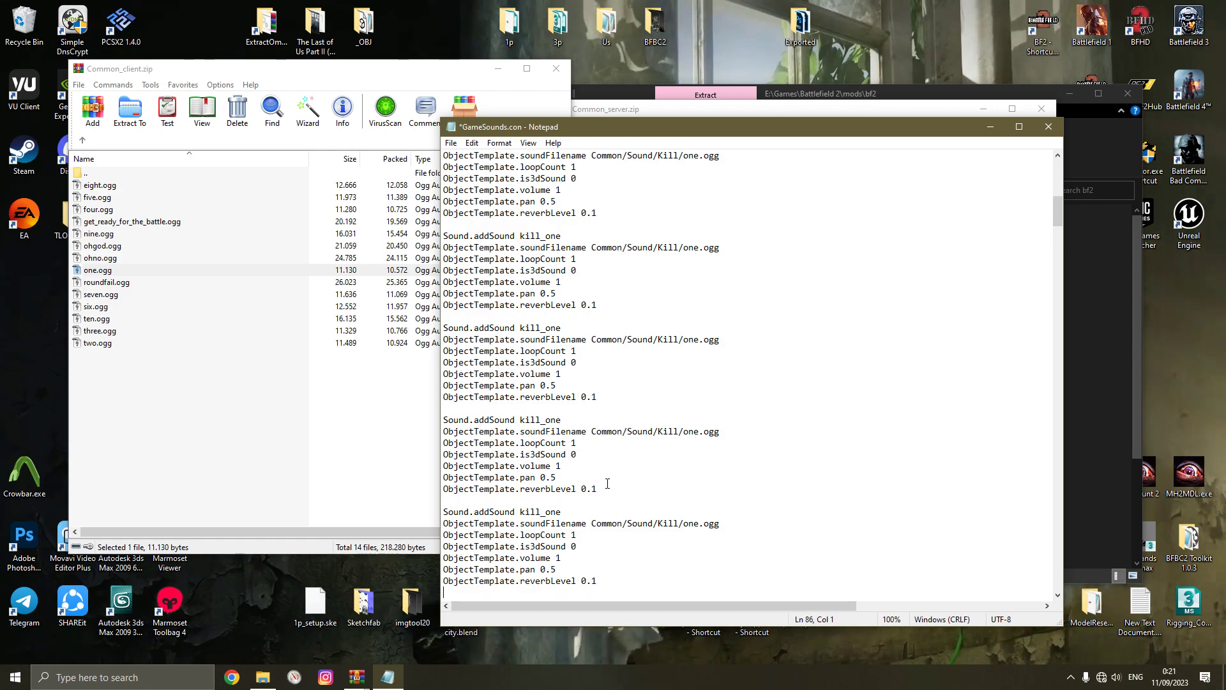
Rename the copies kill_two through kill_ten with matching OGG file names, and remove the extra blank line after kill_one
scroll(536, 478, "down", 1)
left_click_drag(566, 476, 545, 477)
type("ten")
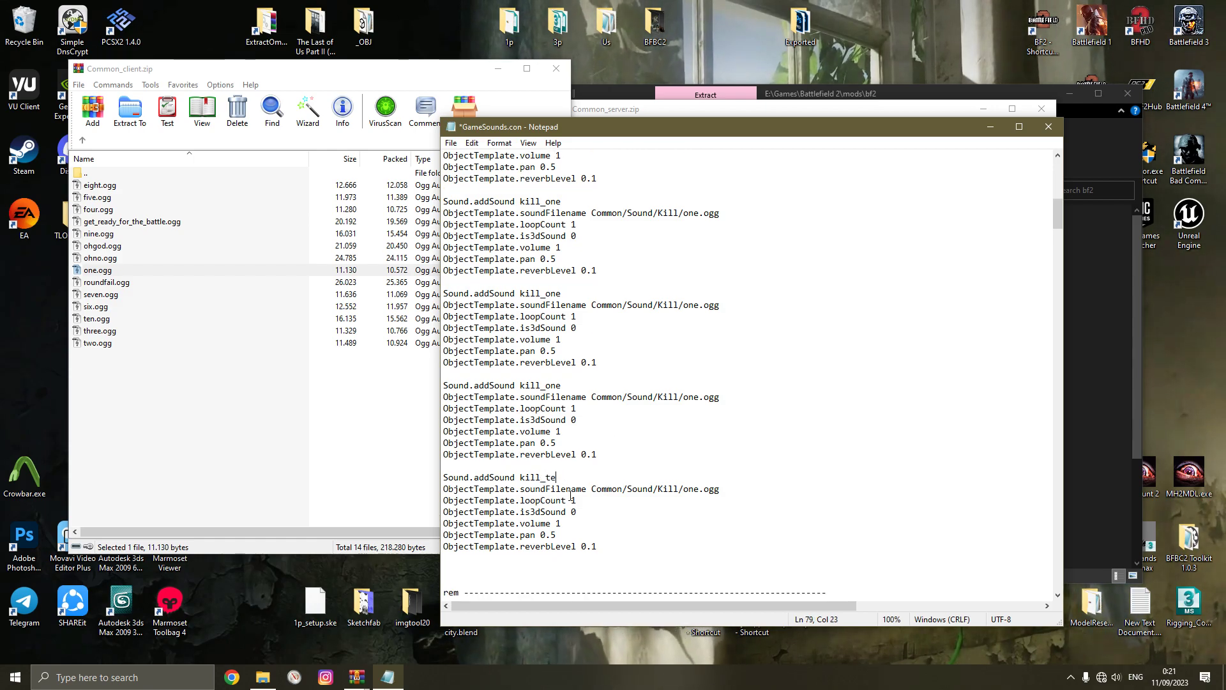
key("shift+Left")
key("shift+Left")
key("shift+Left")
key("shift+Left")
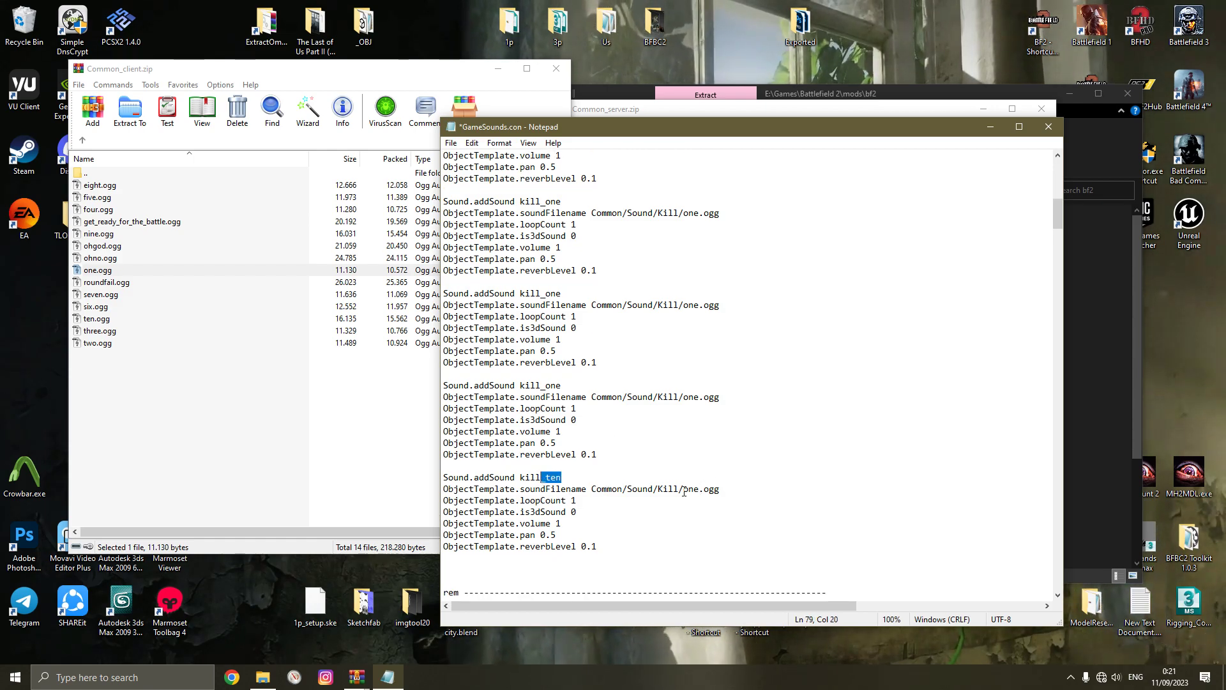
left_click(699, 489)
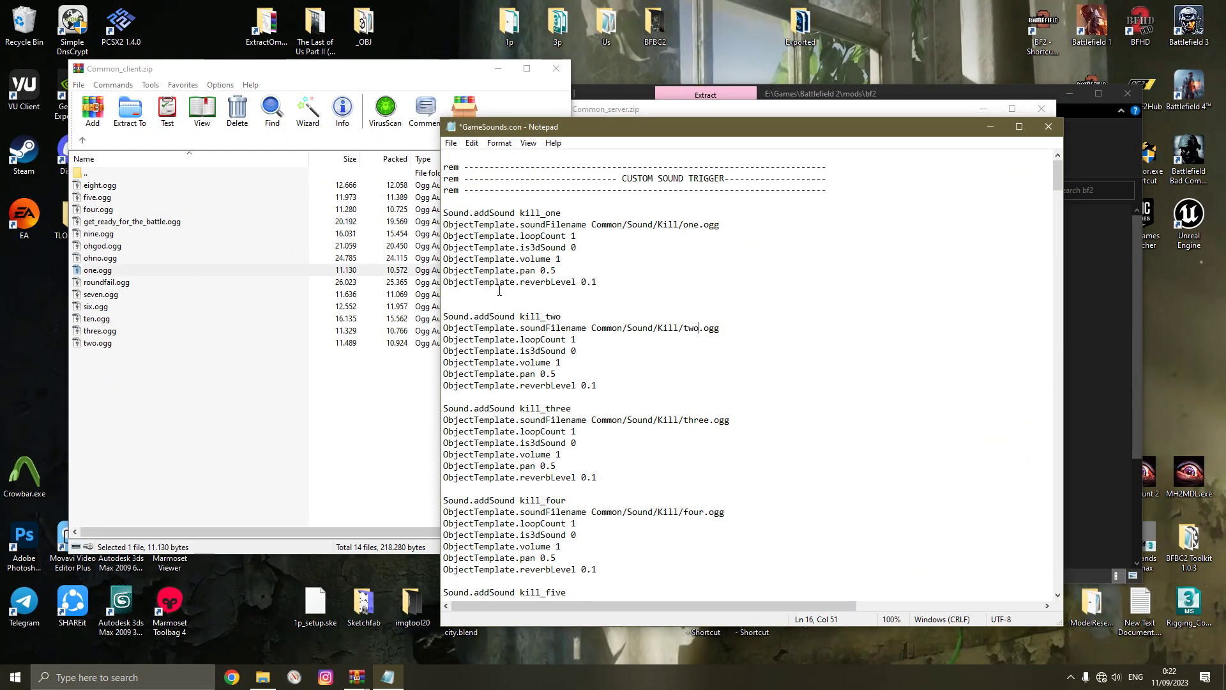
left_click(500, 290)
key("BackSpace")
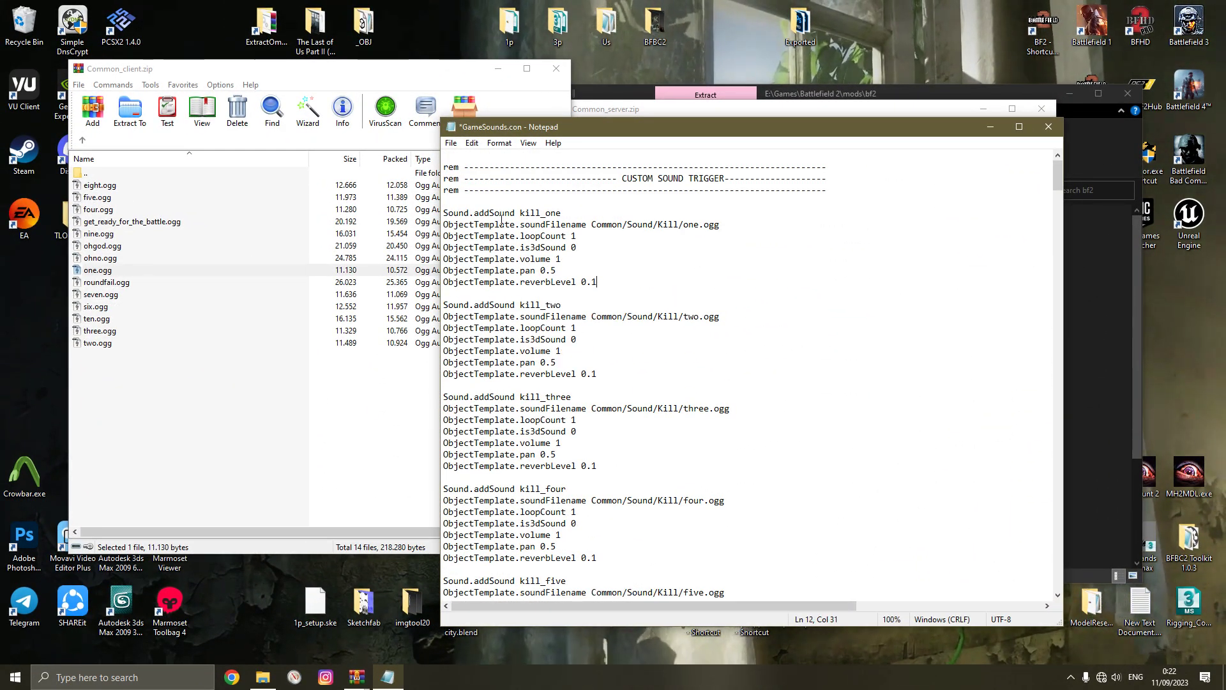
Duplicate the kill_one template at the start of the custom section and rename the first copy get_ready
left_click_drag(443, 213, 580, 288)
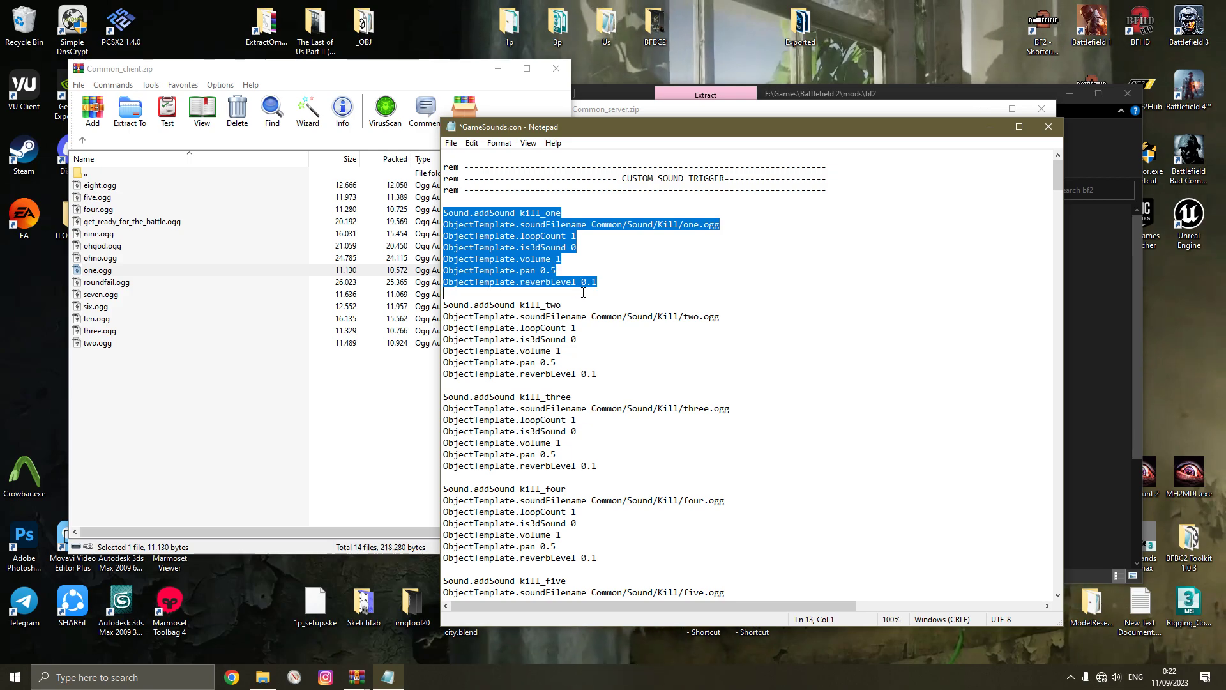
key("ctrl+c")
key("Right")
key("Return")
key("ctrl+v")
left_click_drag(562, 213, 522, 214)
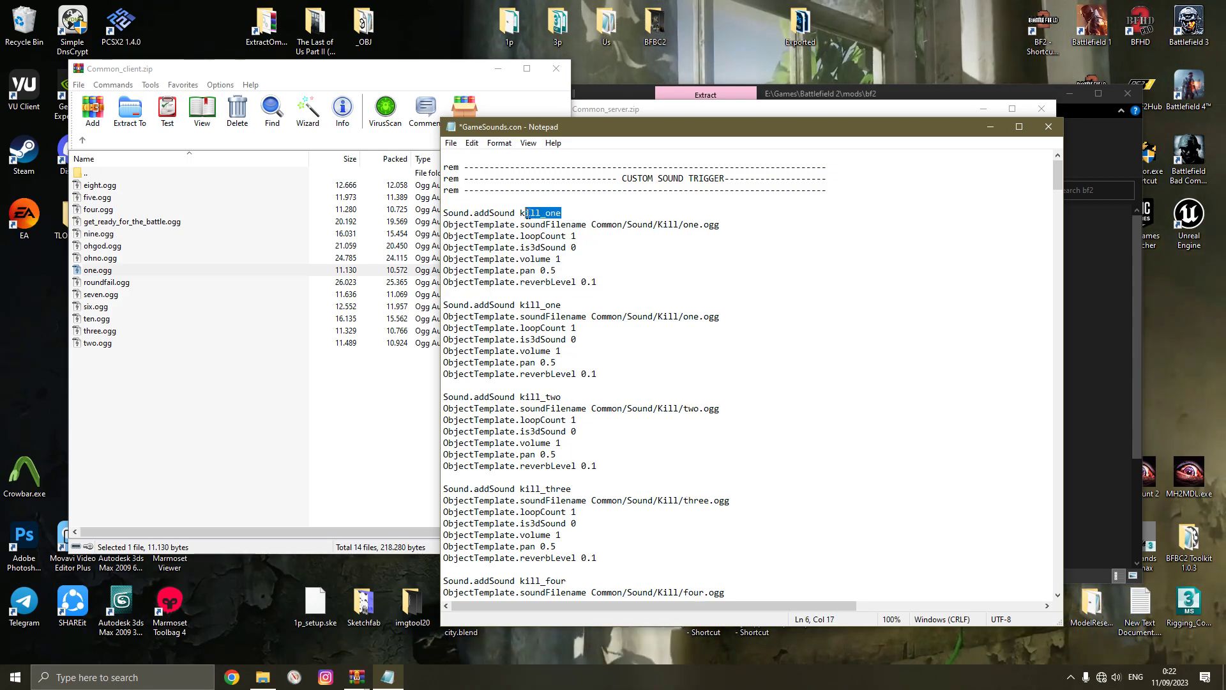
type("get")
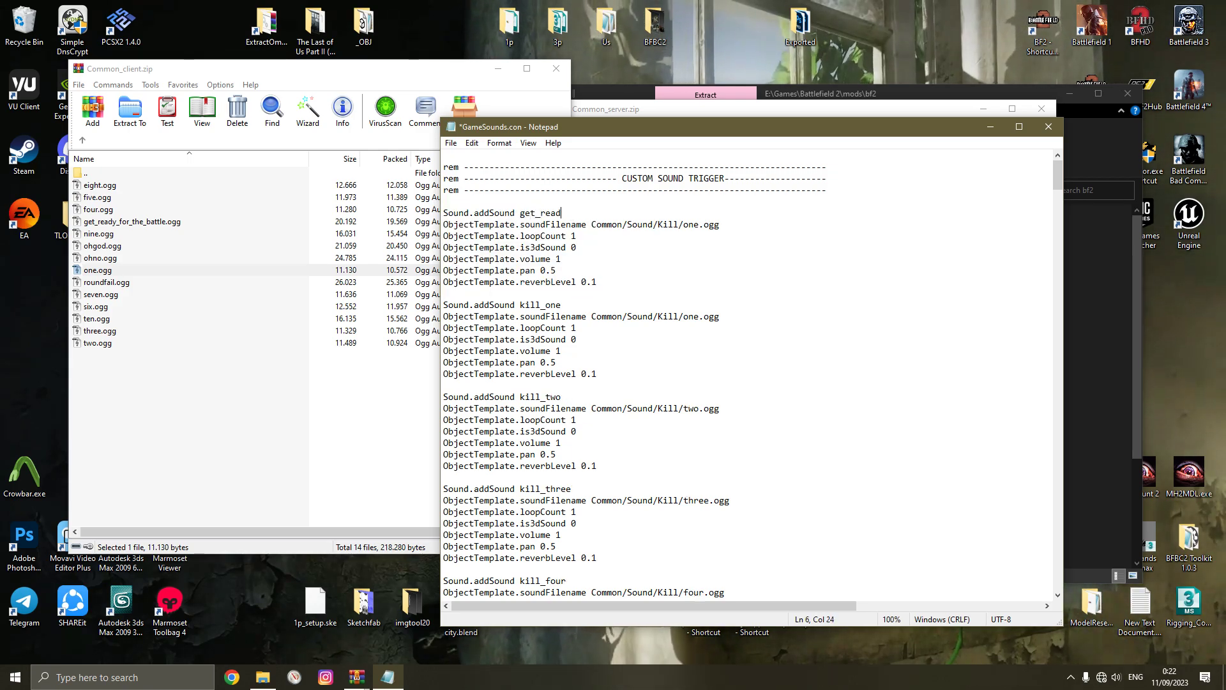
Set the get_ready sound file to get_ready_for_the_battle.ogg, copying the name from the archive's Kill folder
left_click(164, 223)
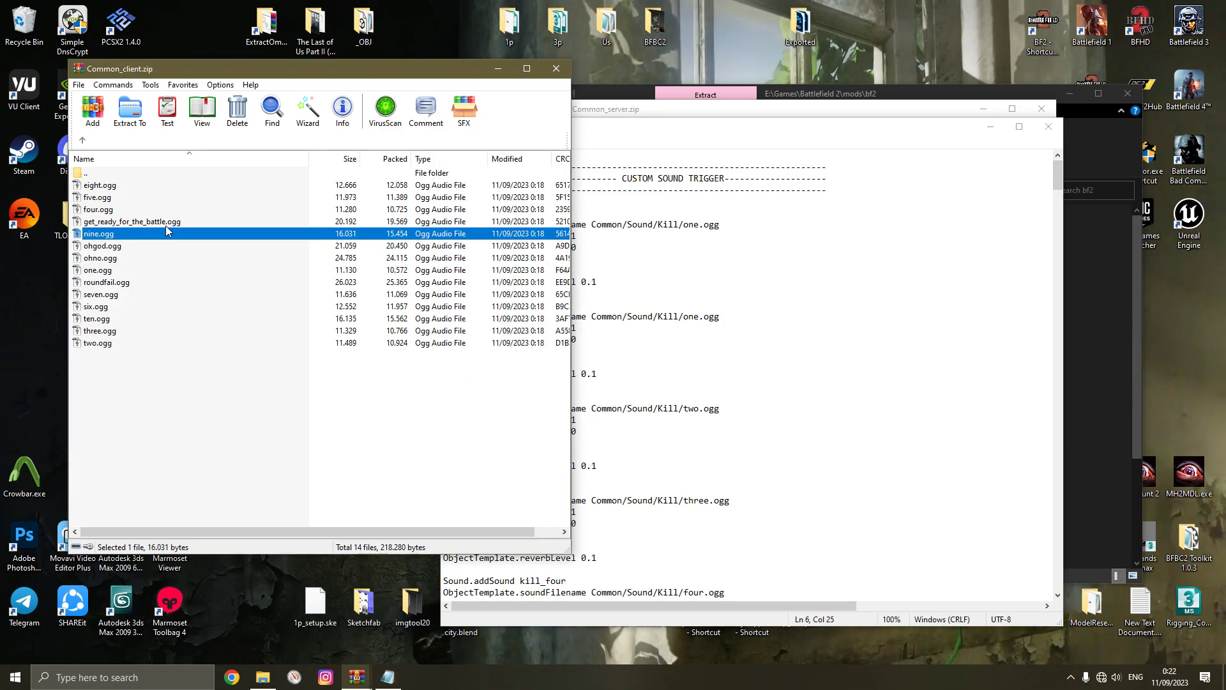
key("F2")
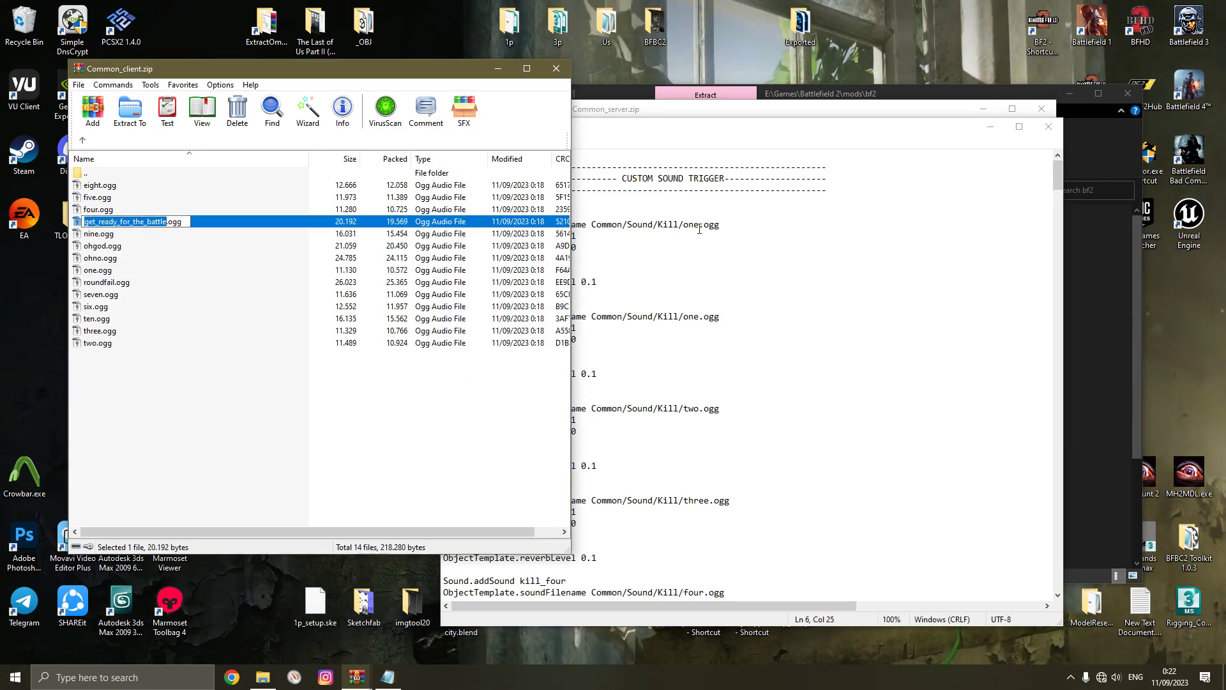
key("ctrl+c")
double_click(699, 227)
key("ctrl+v")
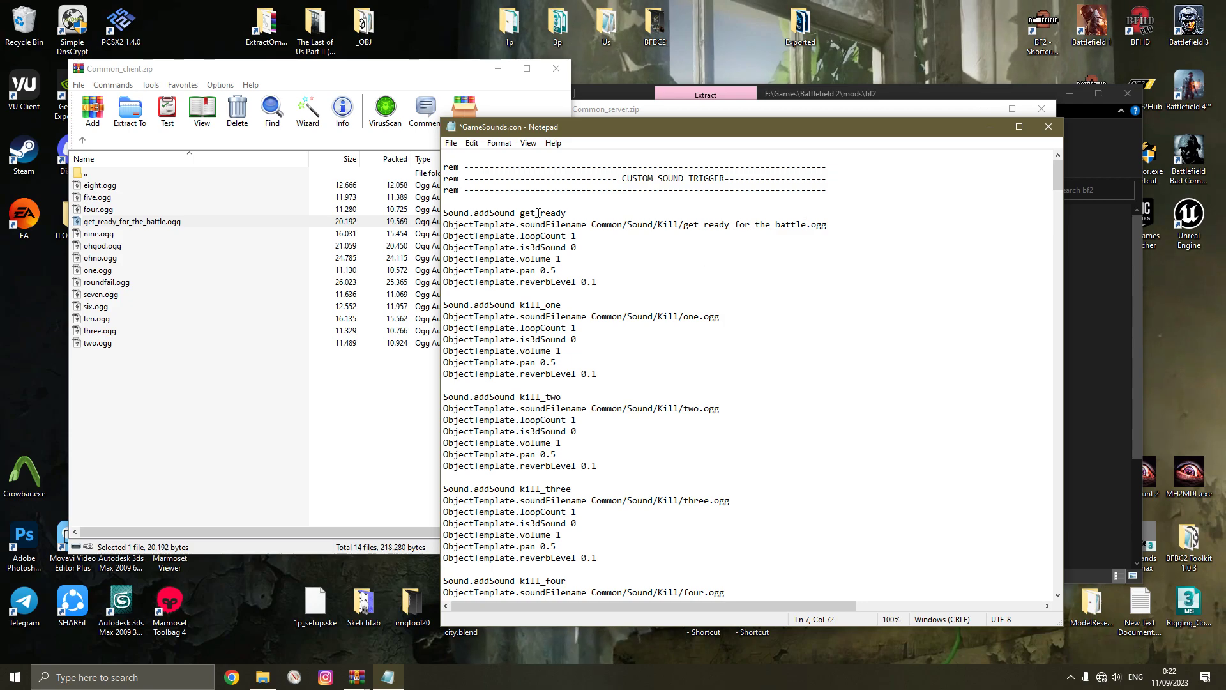
Copy the name roundfail from the Kill folder into the text and duplicate the get_ready template at the section's start
key("Return")
key("Return")
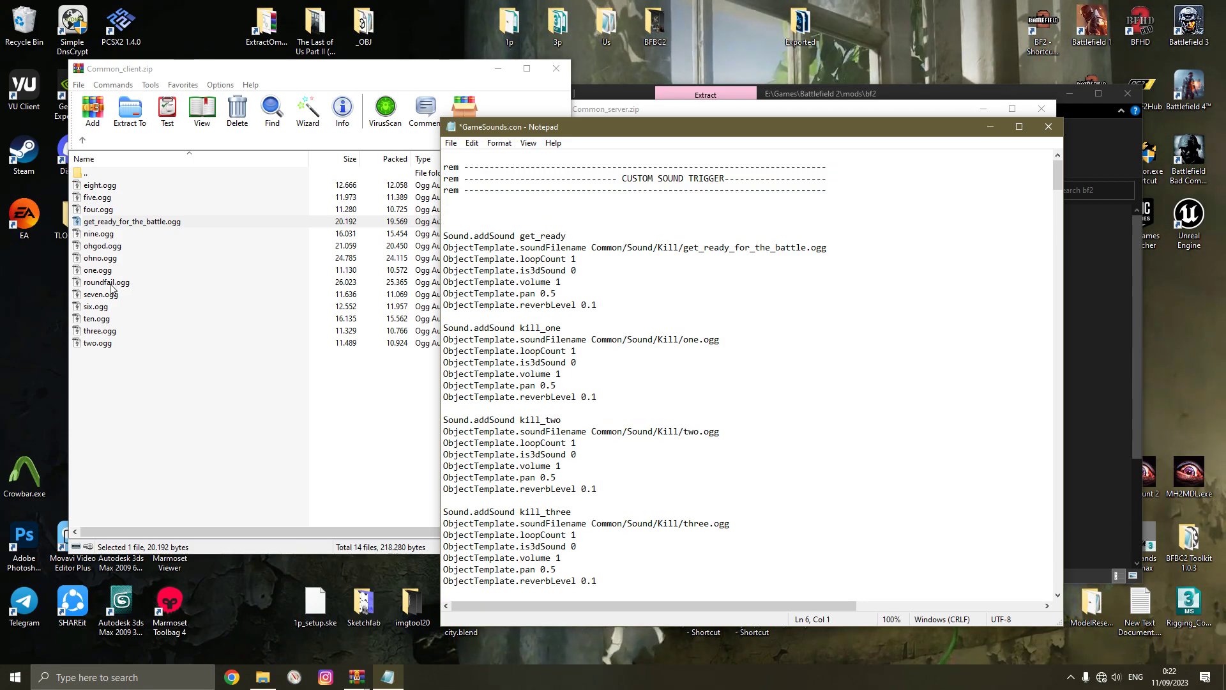
left_click(102, 283)
key("F2")
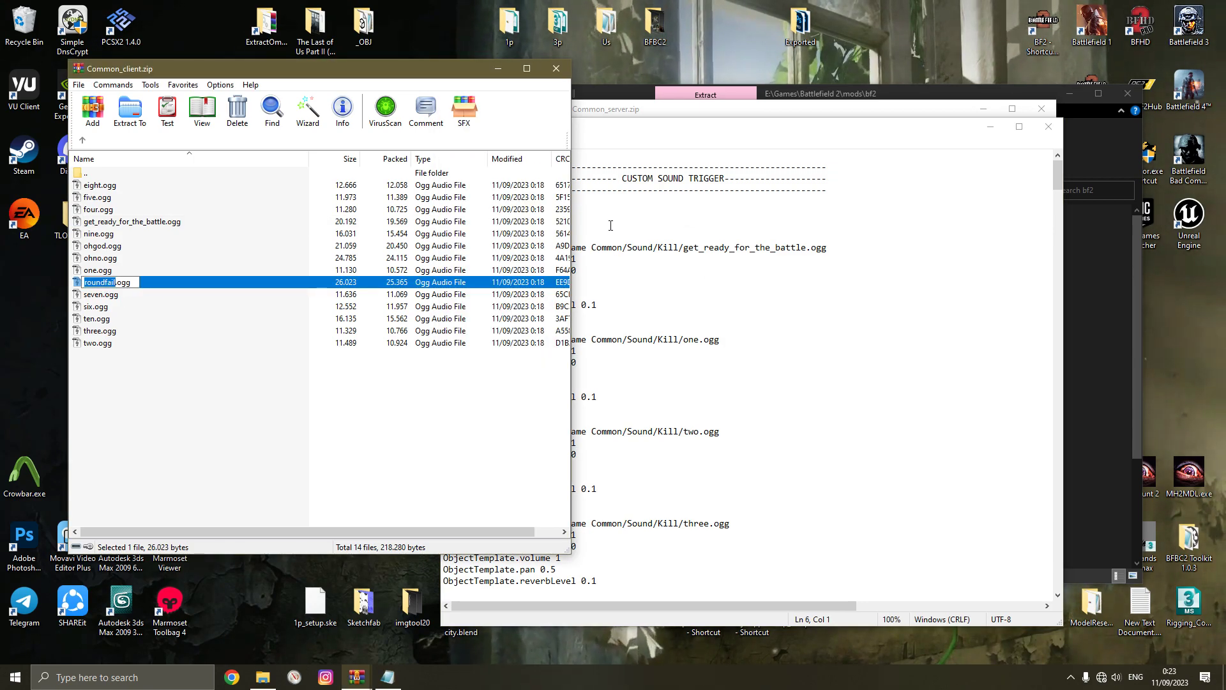
left_click(666, 227)
key("ctrl+v")
key("Return")
left_click_drag(443, 247, 615, 326)
key("ctrl+c")
left_click(522, 210)
key("Return")
key("Return")
key("ctrl+v")
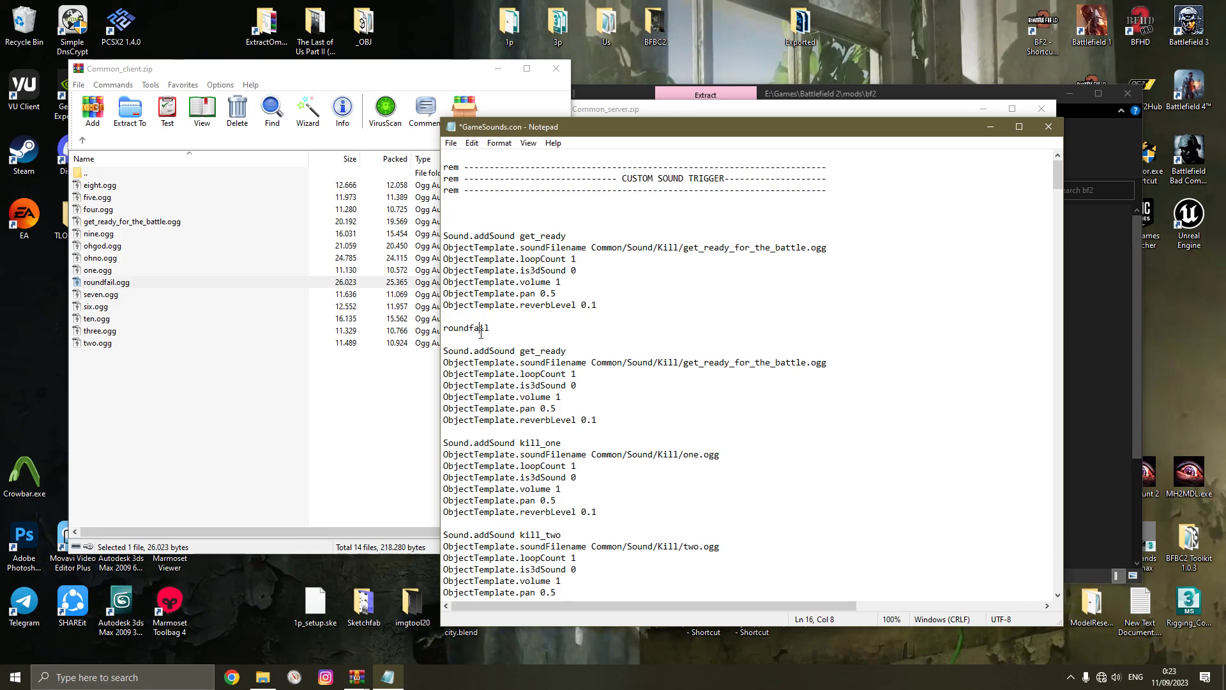
Set the first get_ready copy's sound file to roundfail.ogg and delete the surplus blank lines around that template
left_click_drag(806, 248, 710, 248)
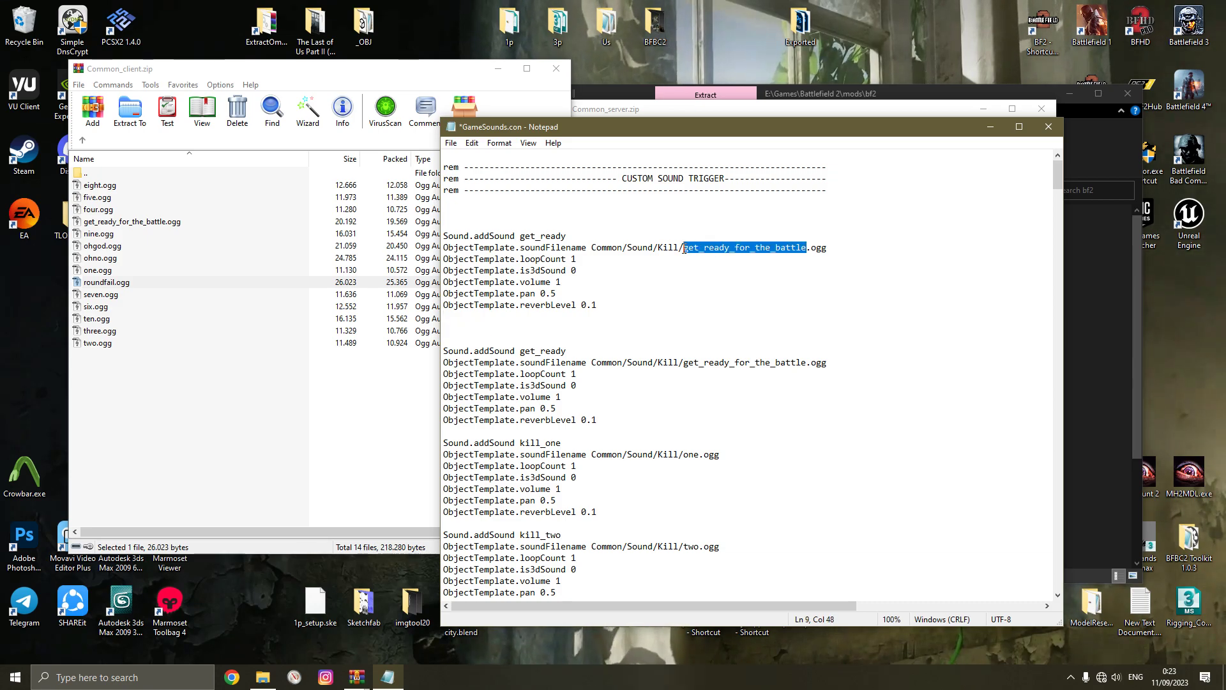
type("roundfail")
left_click(486, 339)
key("BackSpace")
key("BackSpace")
left_click(511, 226)
key("BackSpace")
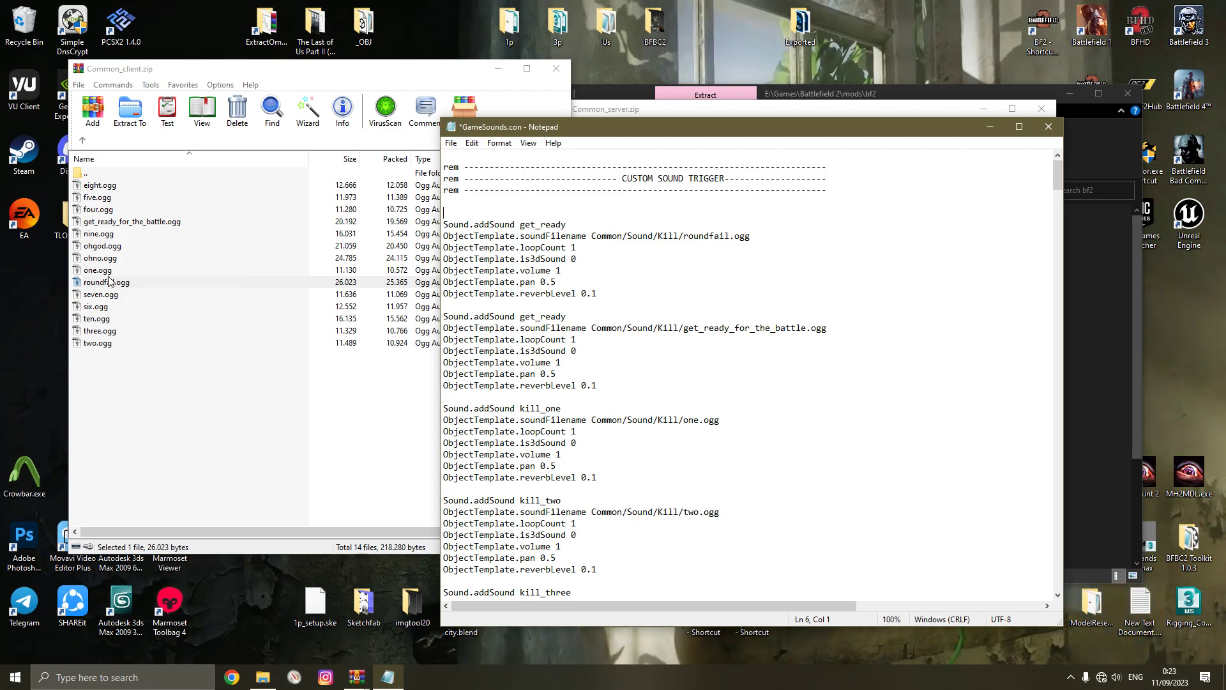
Duplicate the roundfail template at the start of the custom section and rename the copy killed
left_click(102, 246)
left_click(101, 258)
left_click(540, 213)
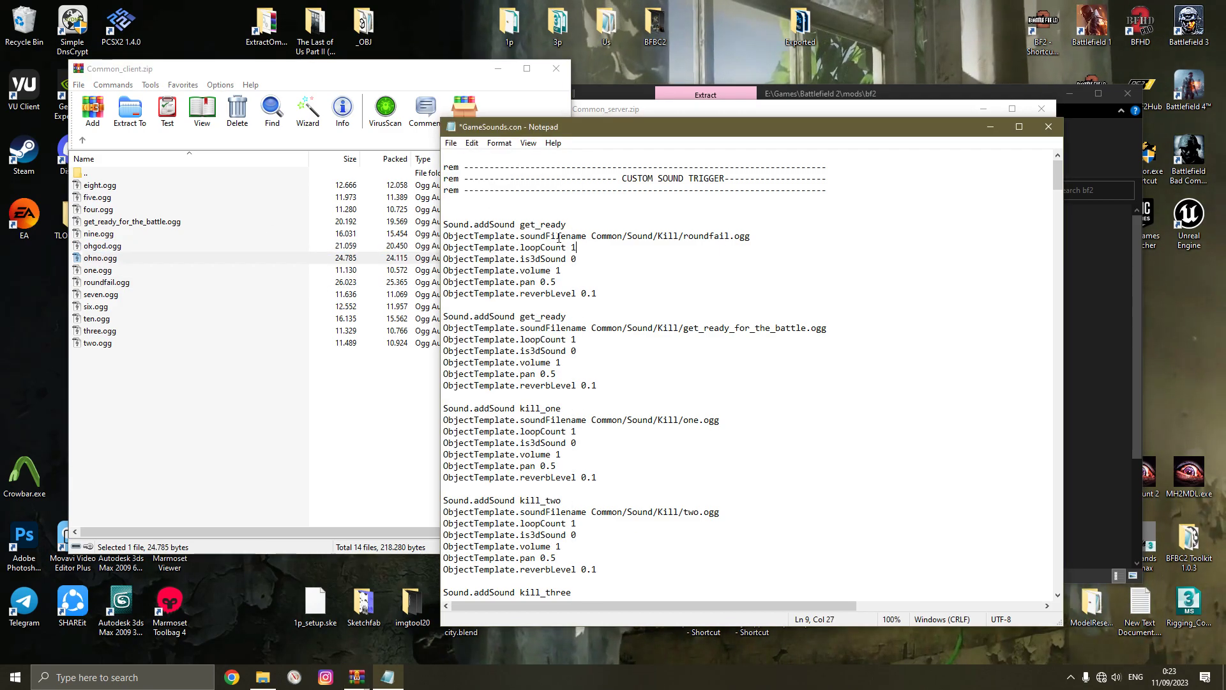
left_click_drag(540, 214, 575, 304)
key("ctrl+c")
left_click(550, 200)
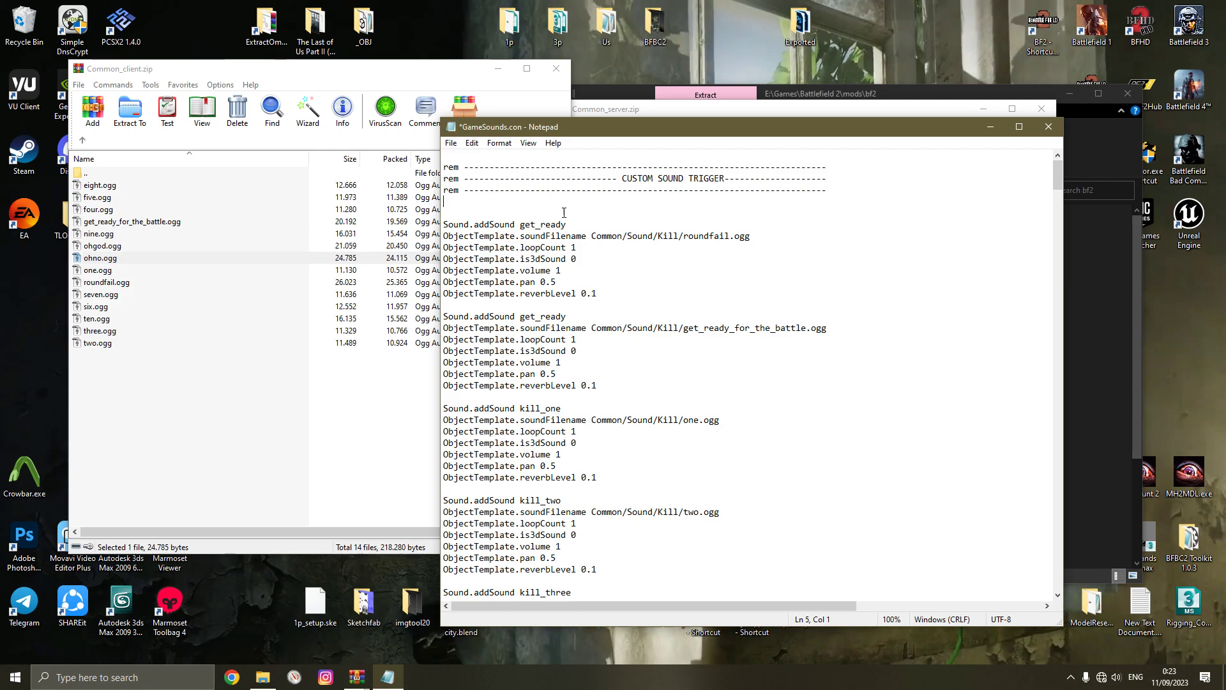
key("ctrl+v")
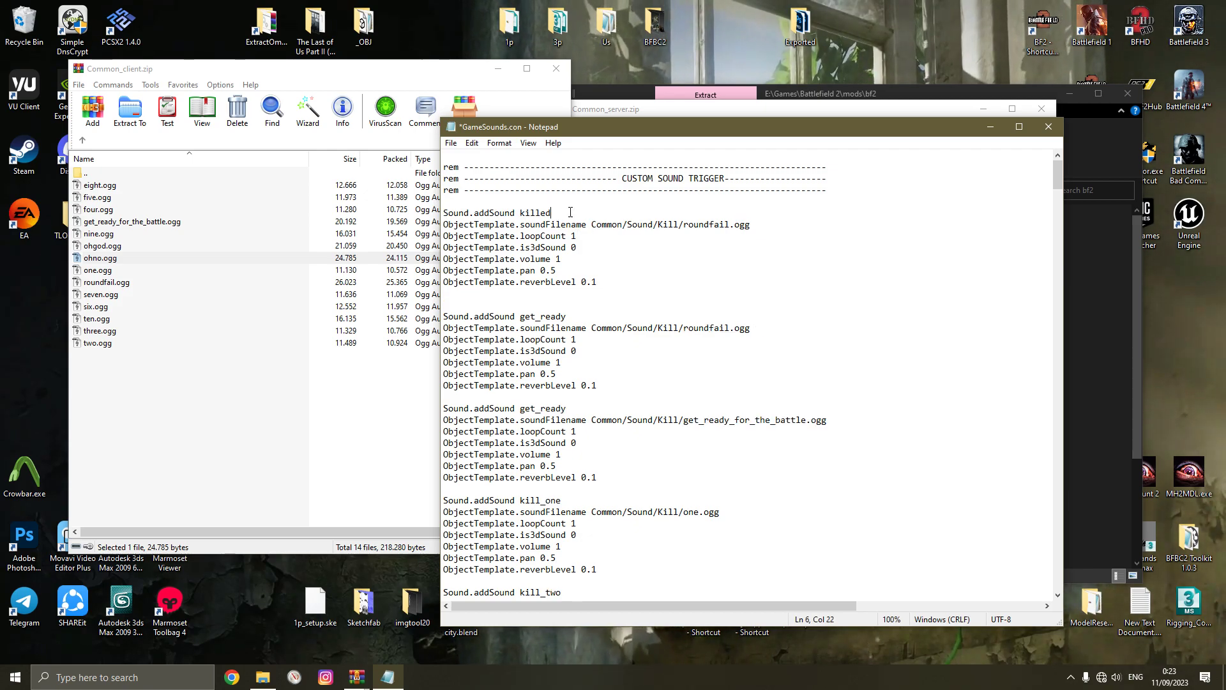
Duplicate the killed template directly below itself and name the two templates killed1 and killed2
left_click_drag(443, 213, 597, 282)
key("ctrl+c")
left_click(599, 305)
key("ctrl+v")
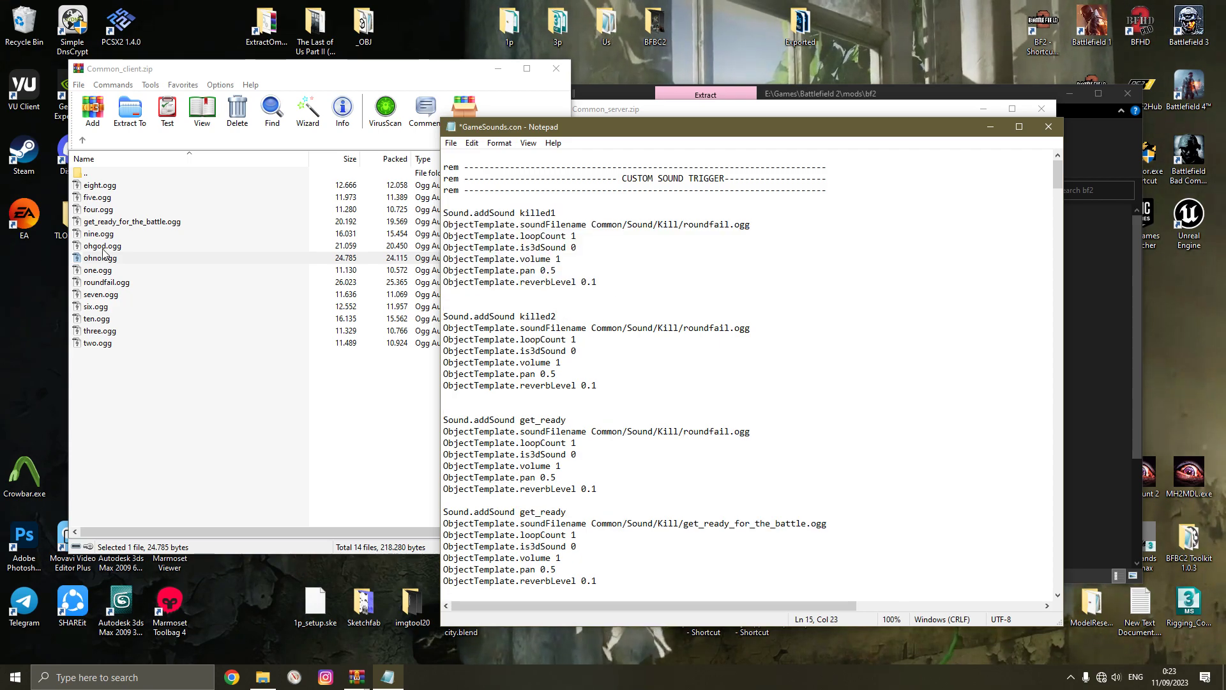
Set the killed1 sound file to ohgod.ogg and killed2 to ohno.ogg, removing the surplus blank lines after both templates
left_click(89, 246)
left_click(729, 226)
left_click_drag(734, 224, 683, 224)
key("ctrl+v")
left_click(110, 258)
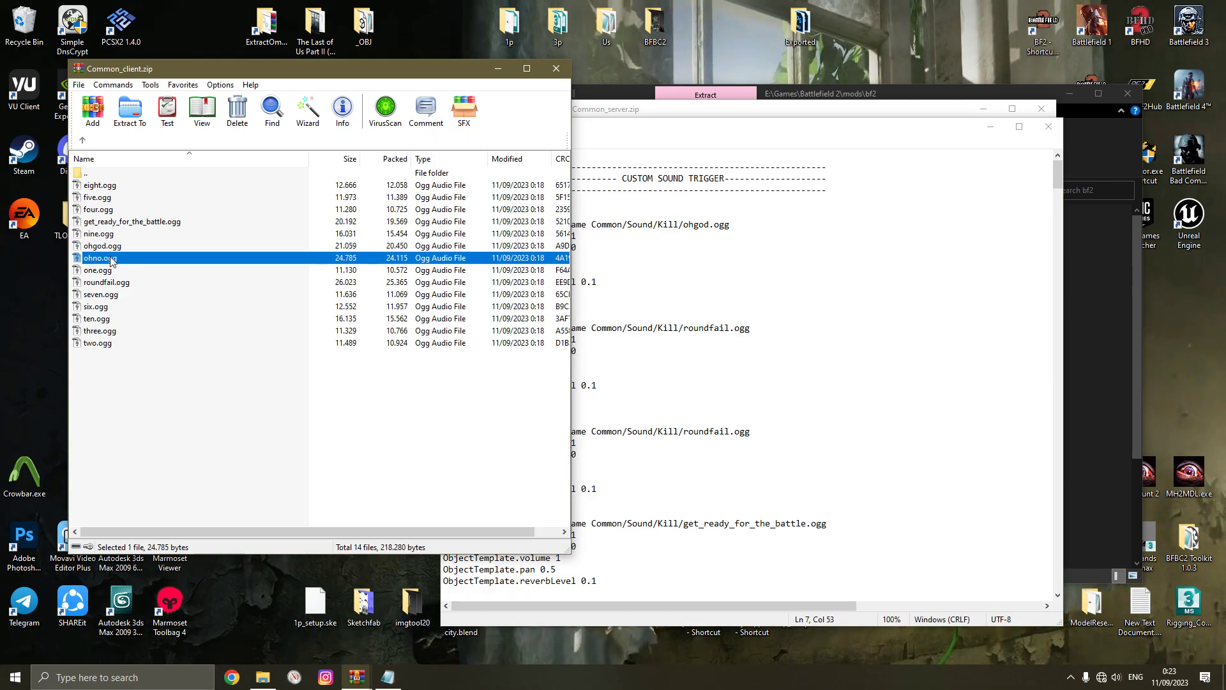
left_click_drag(730, 328, 679, 329)
type("/ohno")
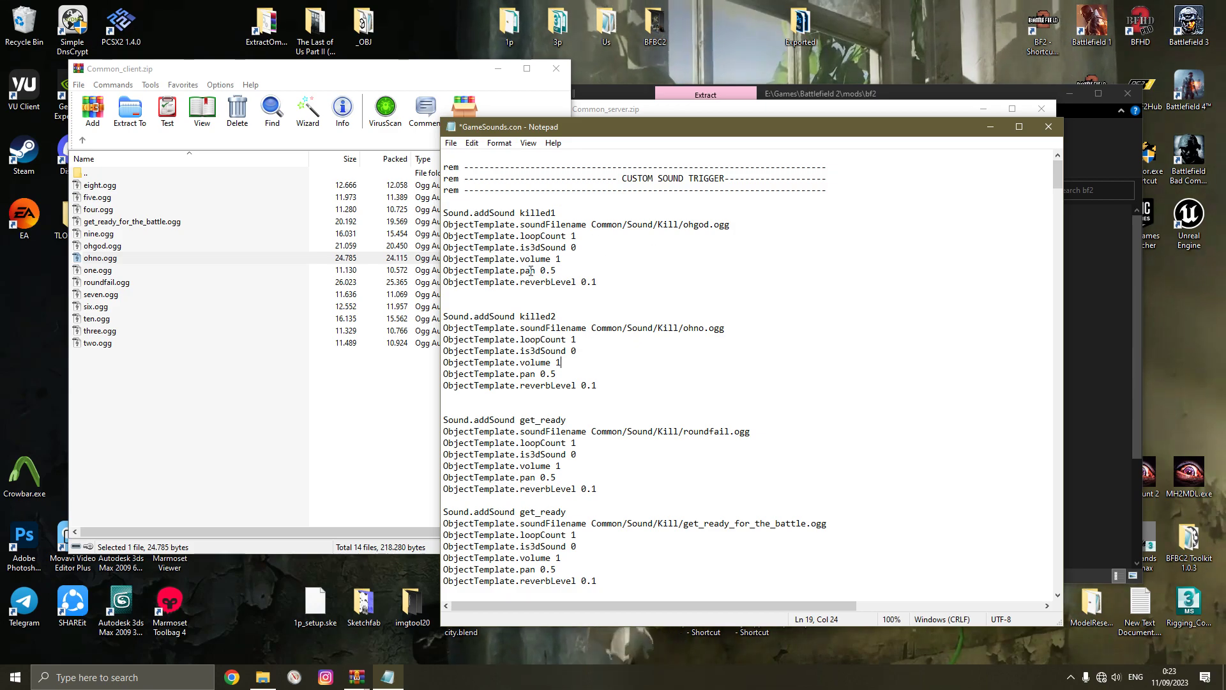
key("BackSpace")
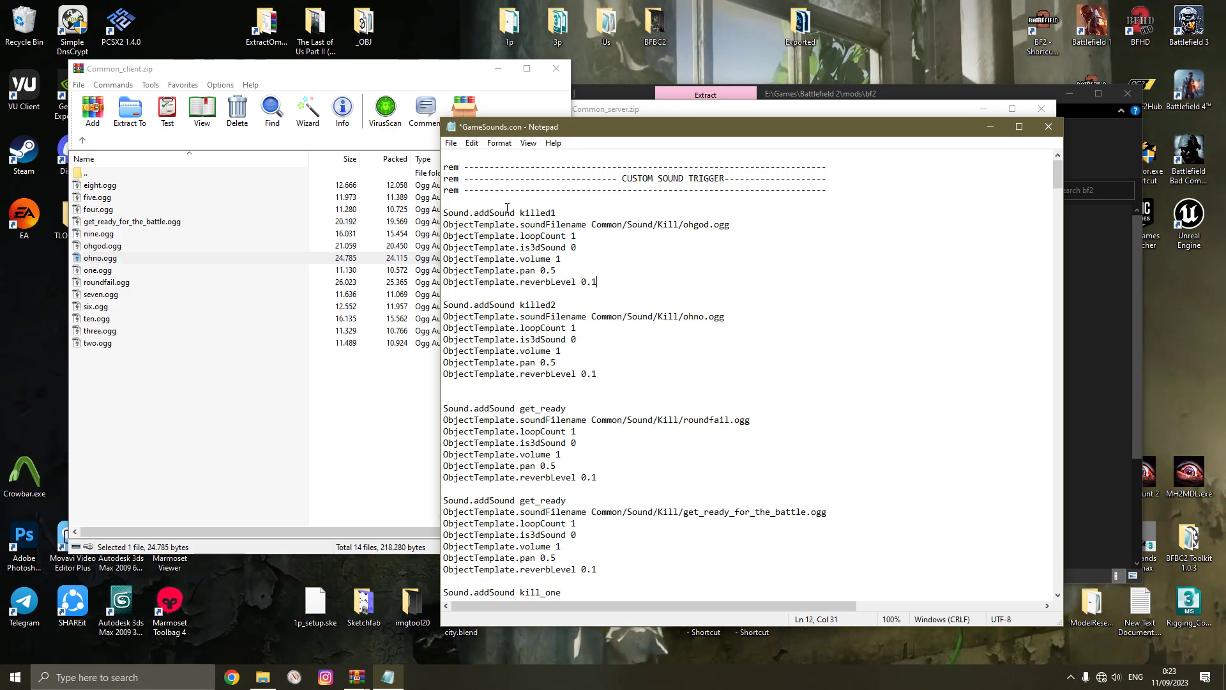
left_click(574, 400)
key("BackSpace")
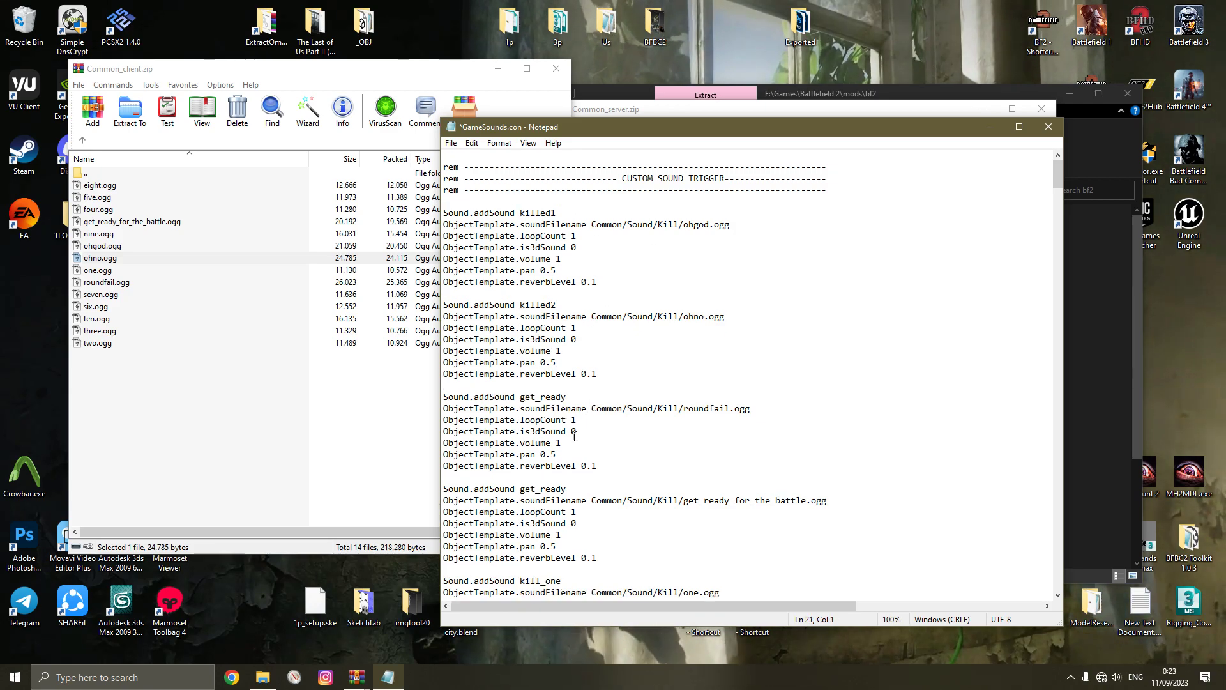
Rename the roundfail.ogg template player_killed and check its sound file name against the archive's Kill folder
scroll(568, 390, "down", 3)
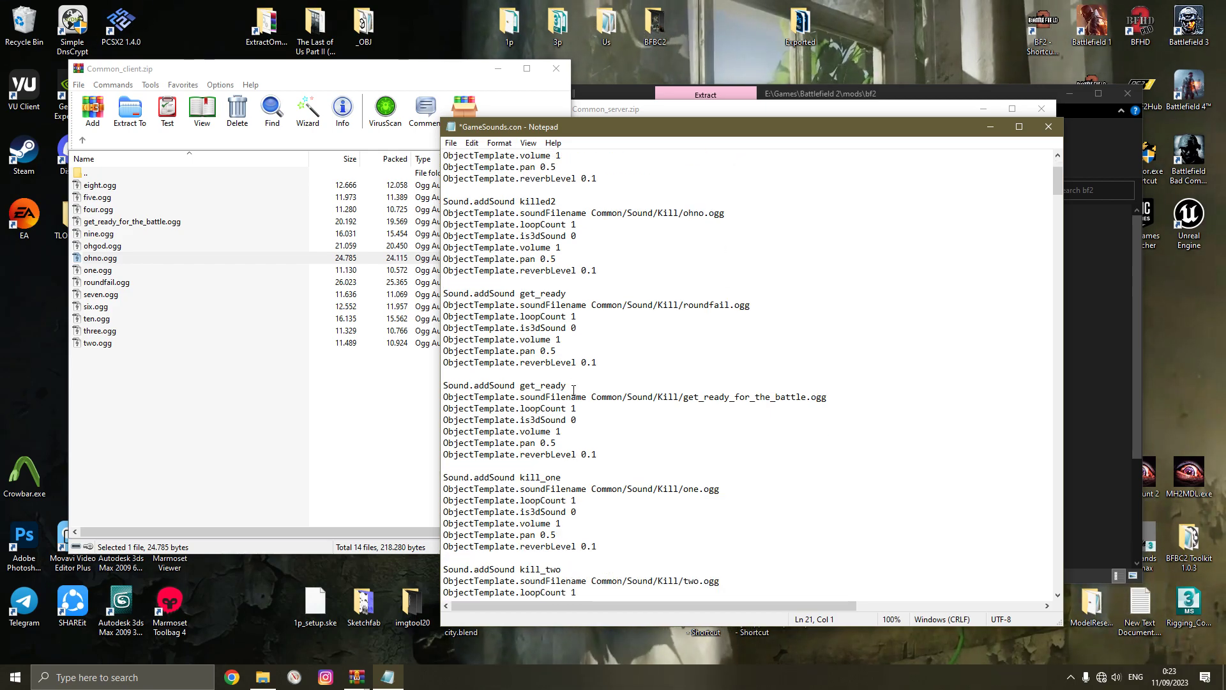
left_click_drag(569, 296, 538, 295)
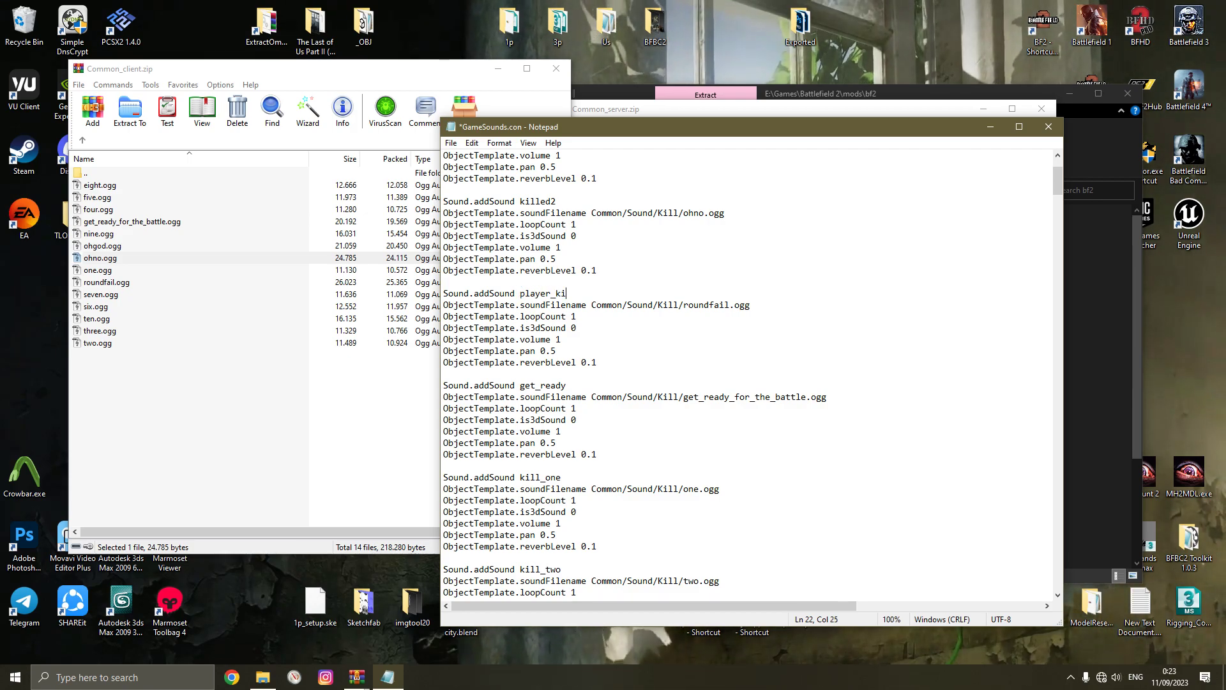
scroll(520, 297, "up", 3)
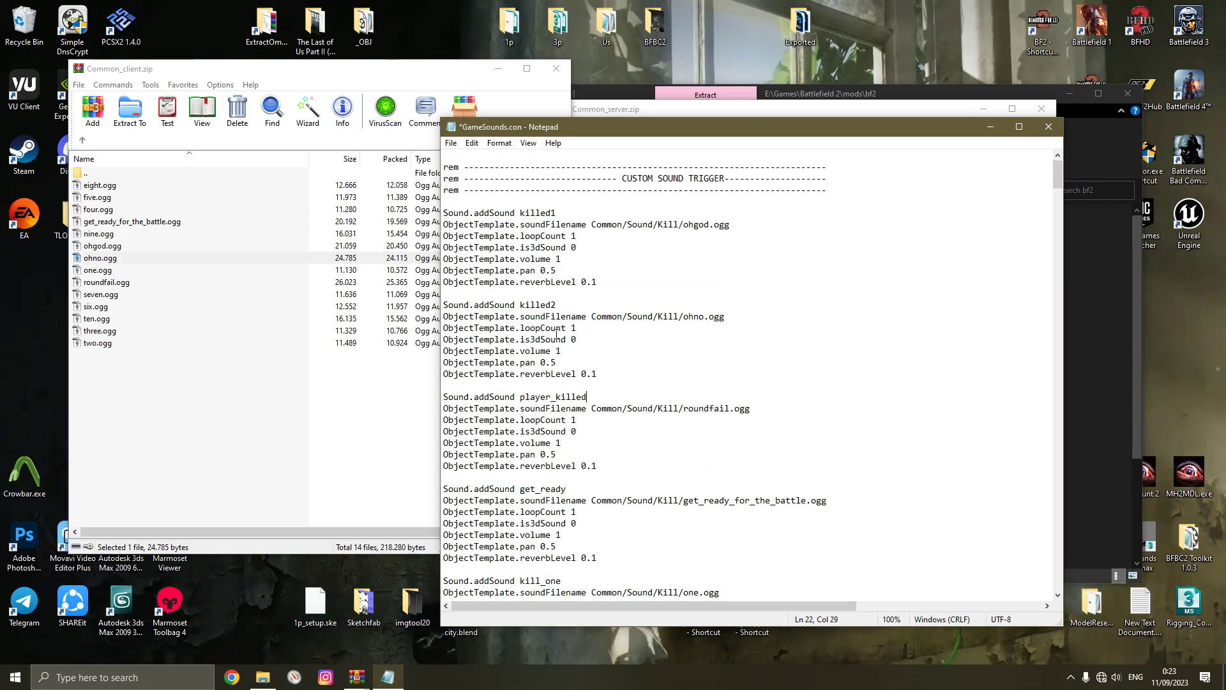
left_click_drag(714, 409, 786, 412)
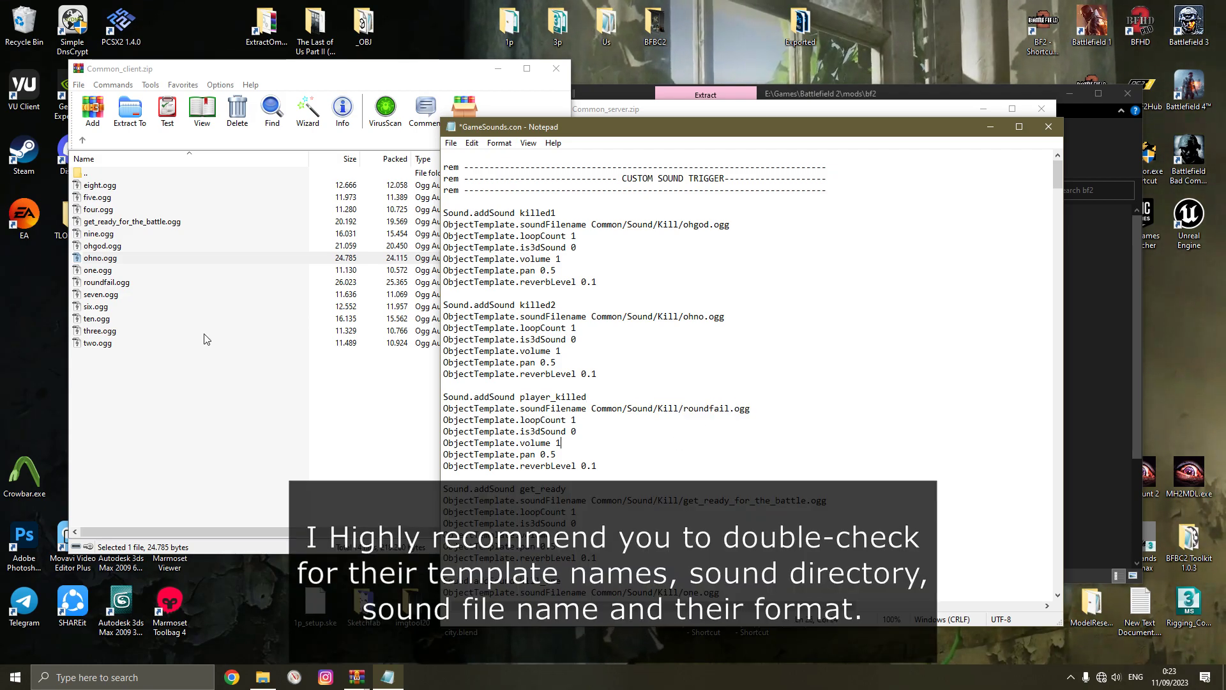
left_click(112, 282)
left_click(553, 213)
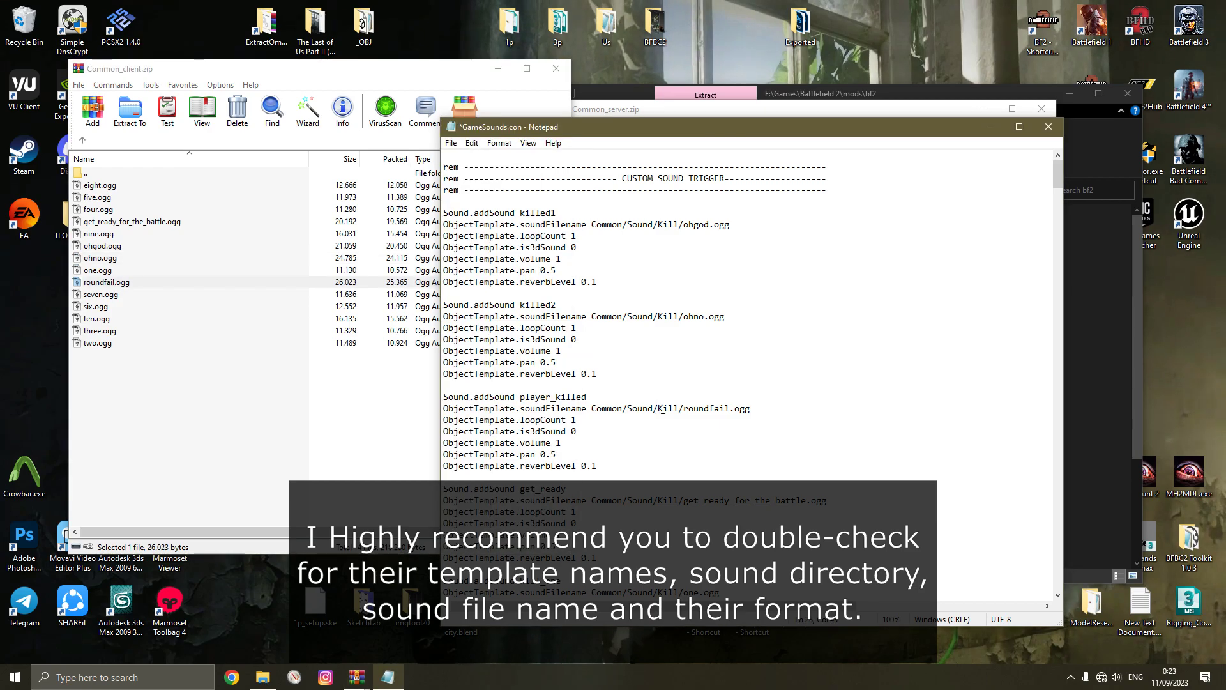
Save the edited text to the Desktop as GameSounds.con with the All Files type and close the editor
left_click(451, 143)
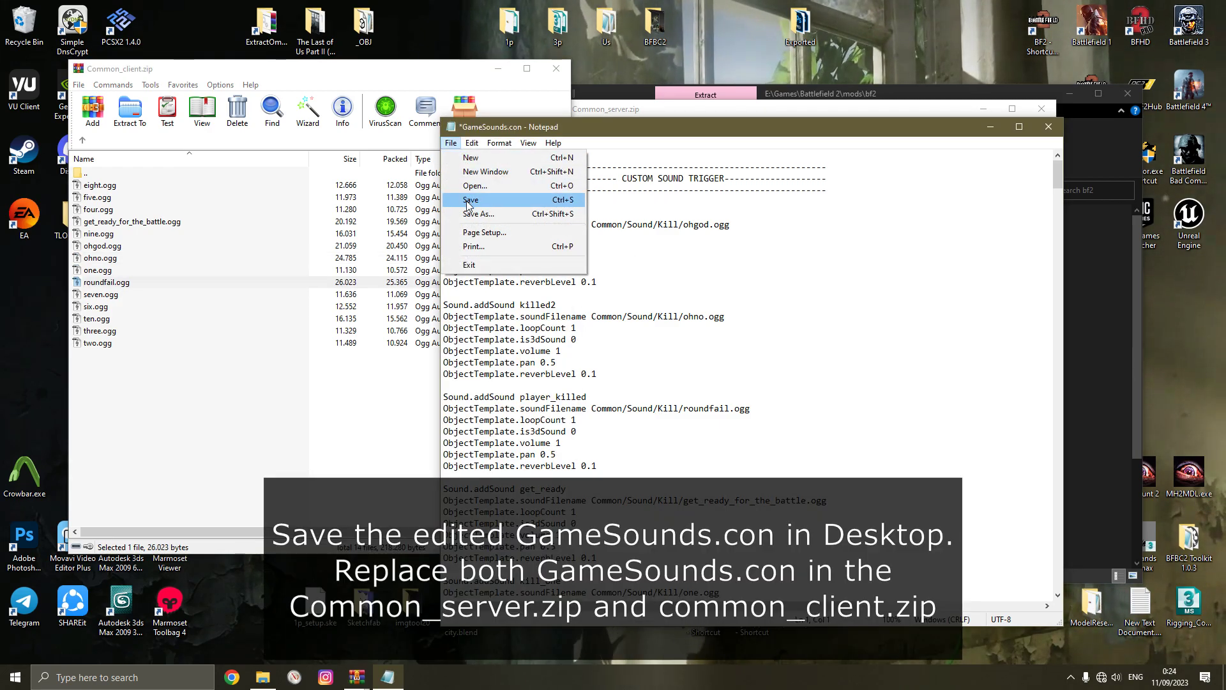
left_click(479, 211)
left_click(630, 443)
left_click(599, 466)
scroll(547, 363, "down", 3)
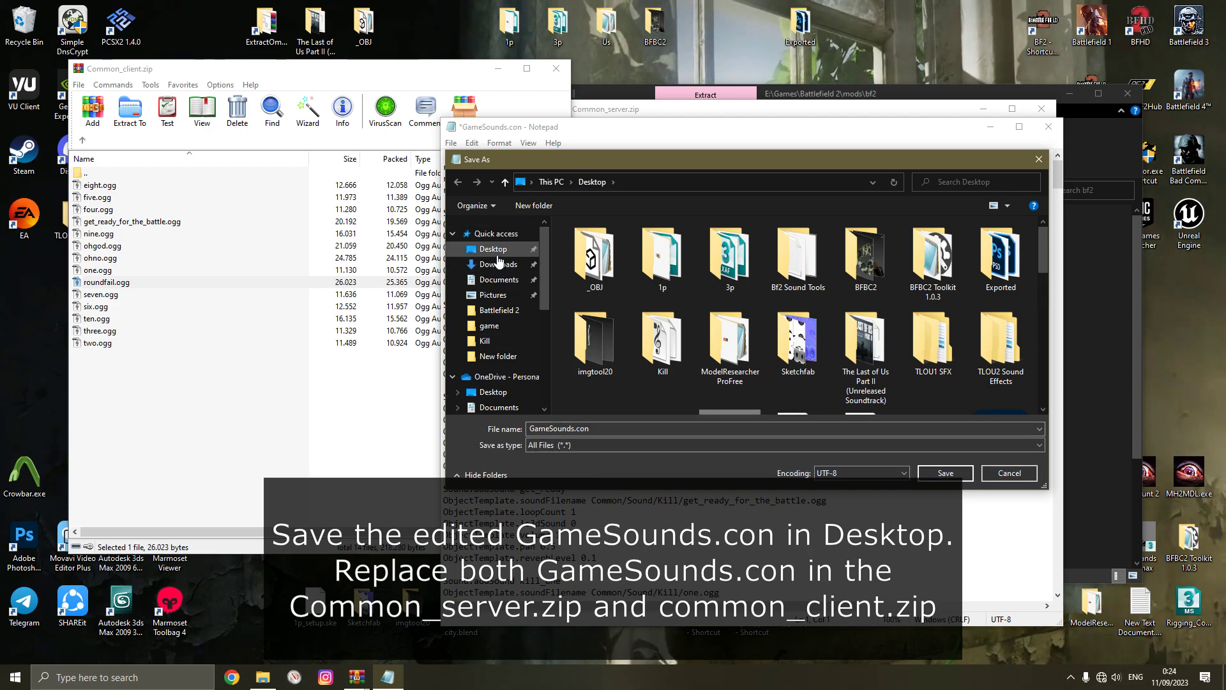
left_click(944, 474)
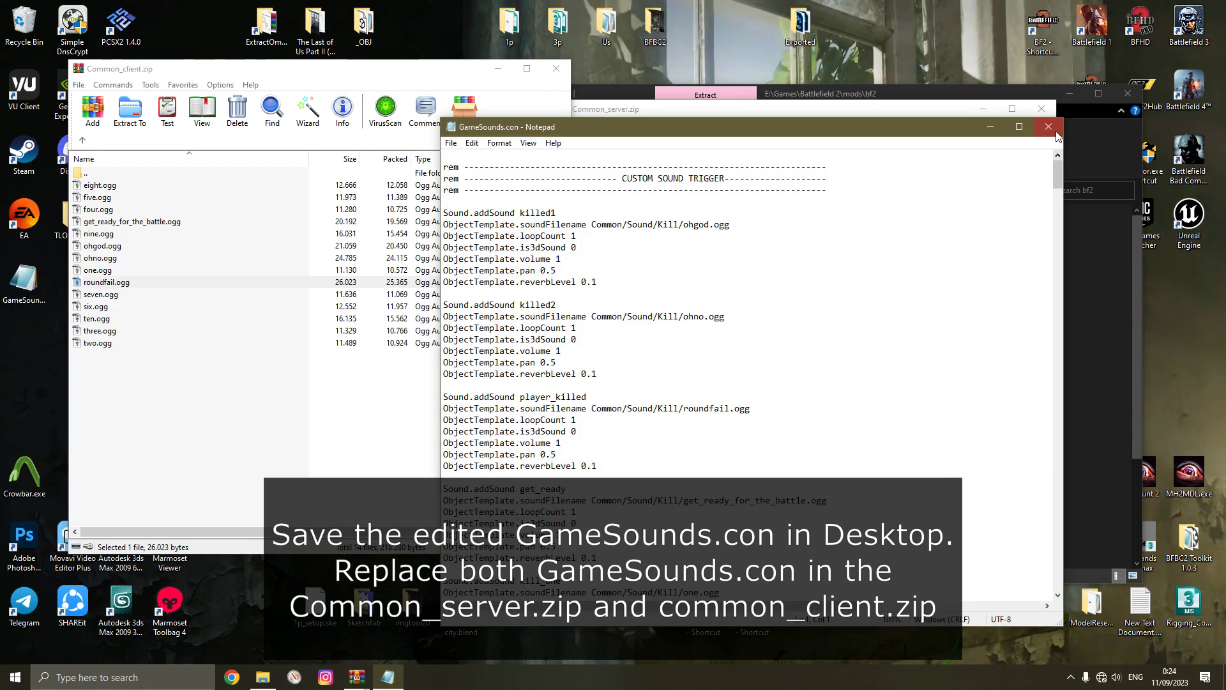
left_click(1048, 126)
Replace GameSounds.con in Common_server.zip with the edited copy from the Desktop
left_click(38, 281)
left_click(504, 368)
left_click(698, 374)
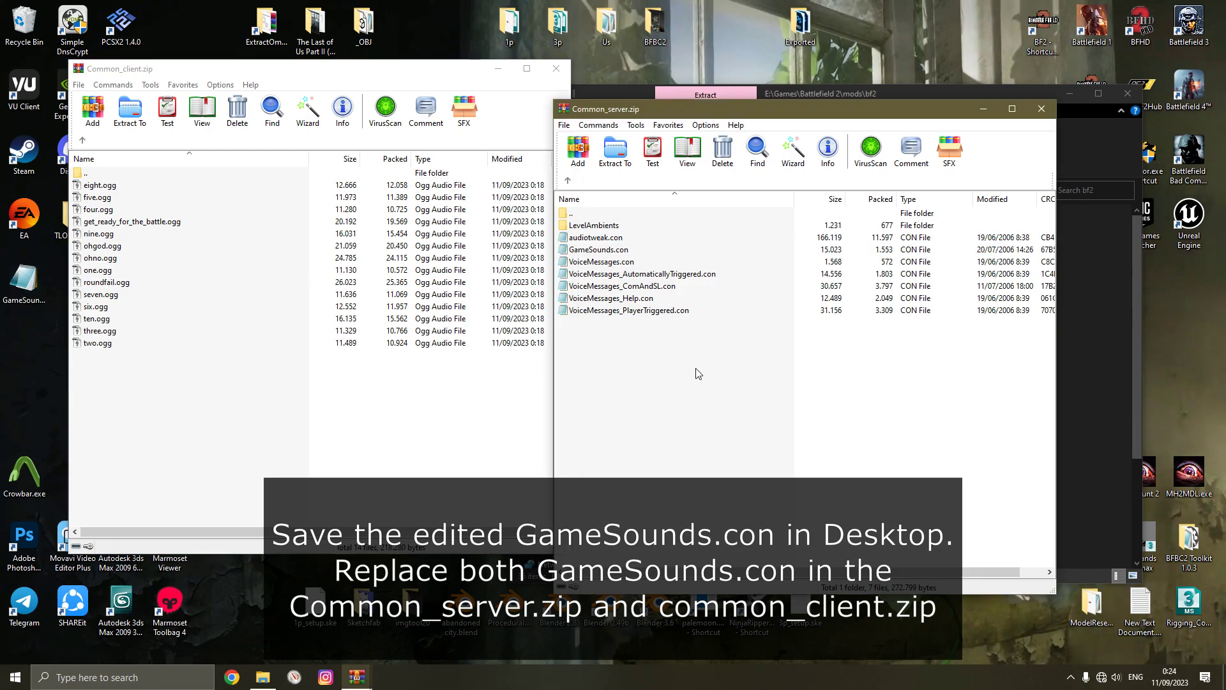
left_click_drag(25, 285, 731, 334)
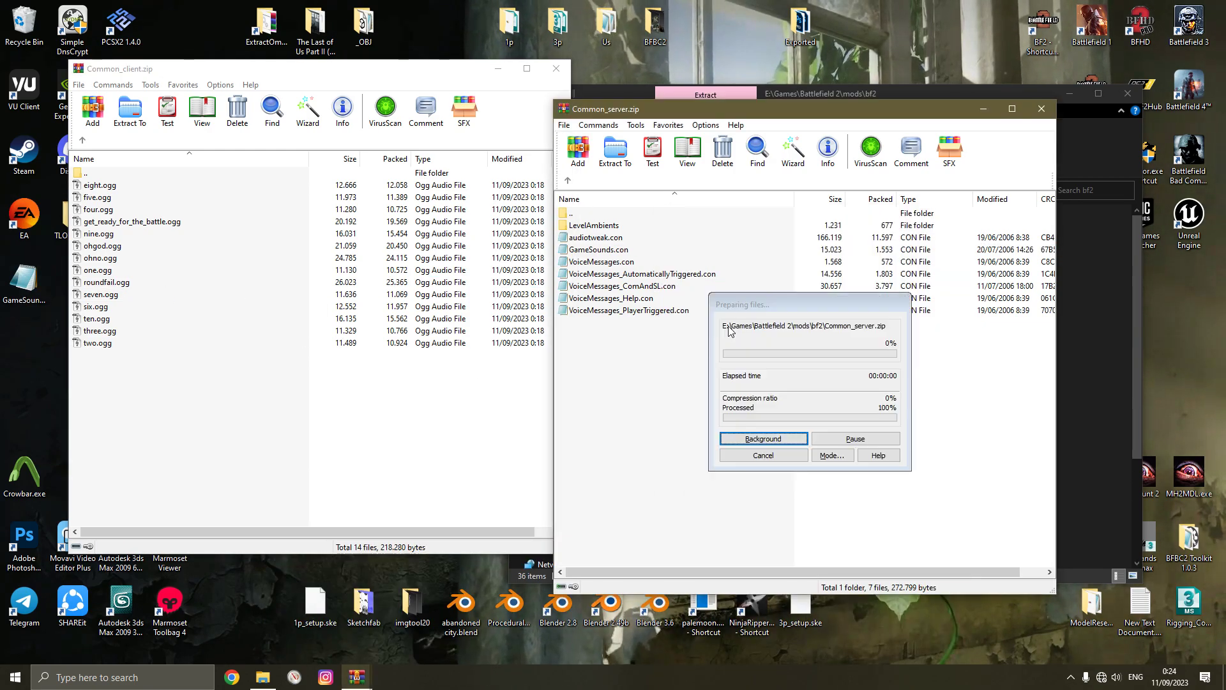
Go up from the Kill folder in Common_client.zip and replace its GameSounds.con with the edited Desktop copy
left_click(295, 367)
key("BackSpace")
left_click_drag(25, 284, 115, 408)
key("Return")
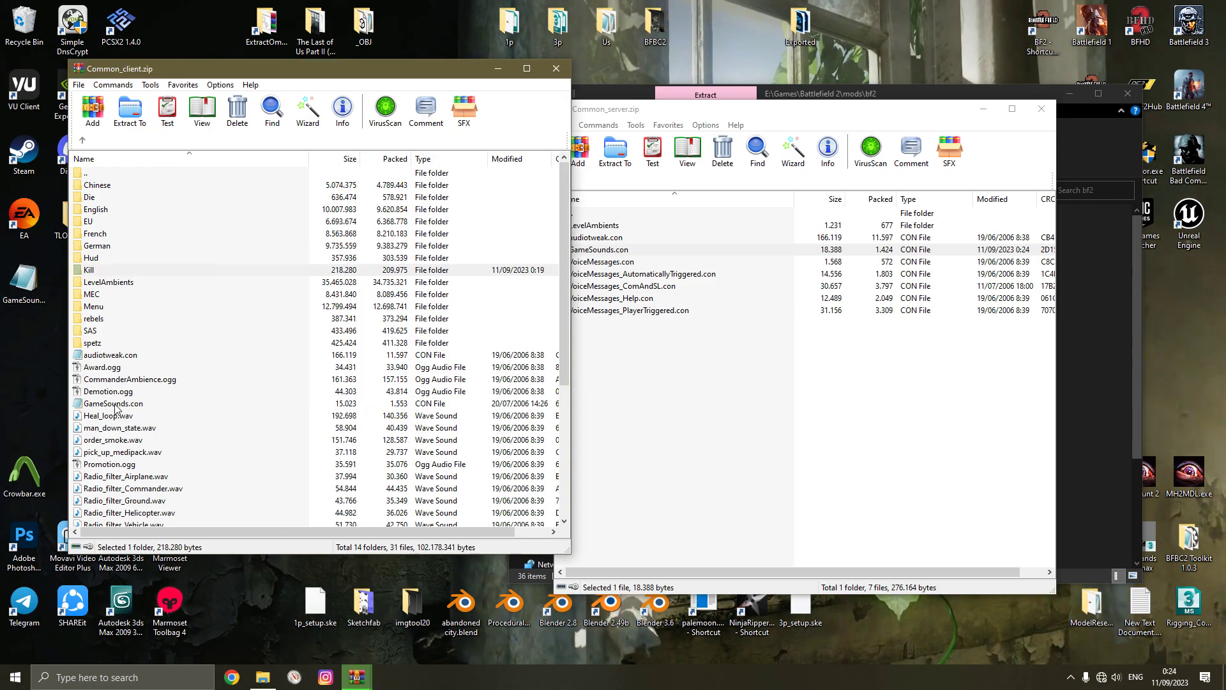
Check the custom section of the replaced GameSounds.con in Common_client.zip and close both archives
double_click(116, 405)
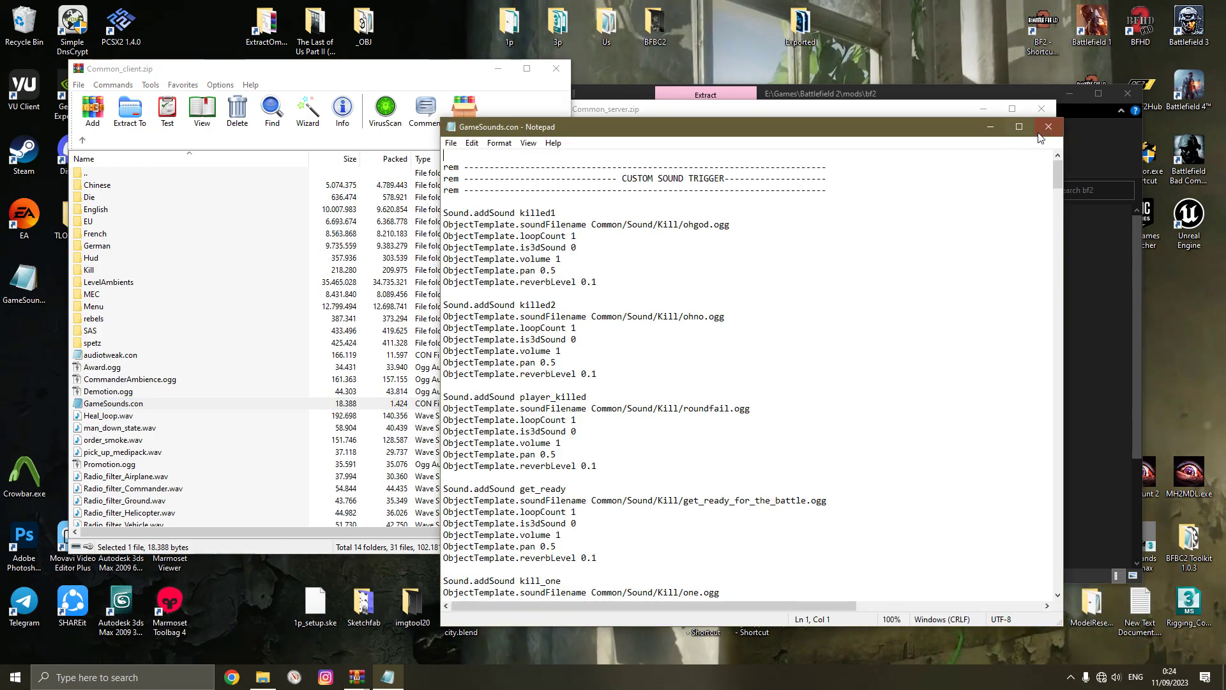
left_click(1048, 127)
left_click(477, 123)
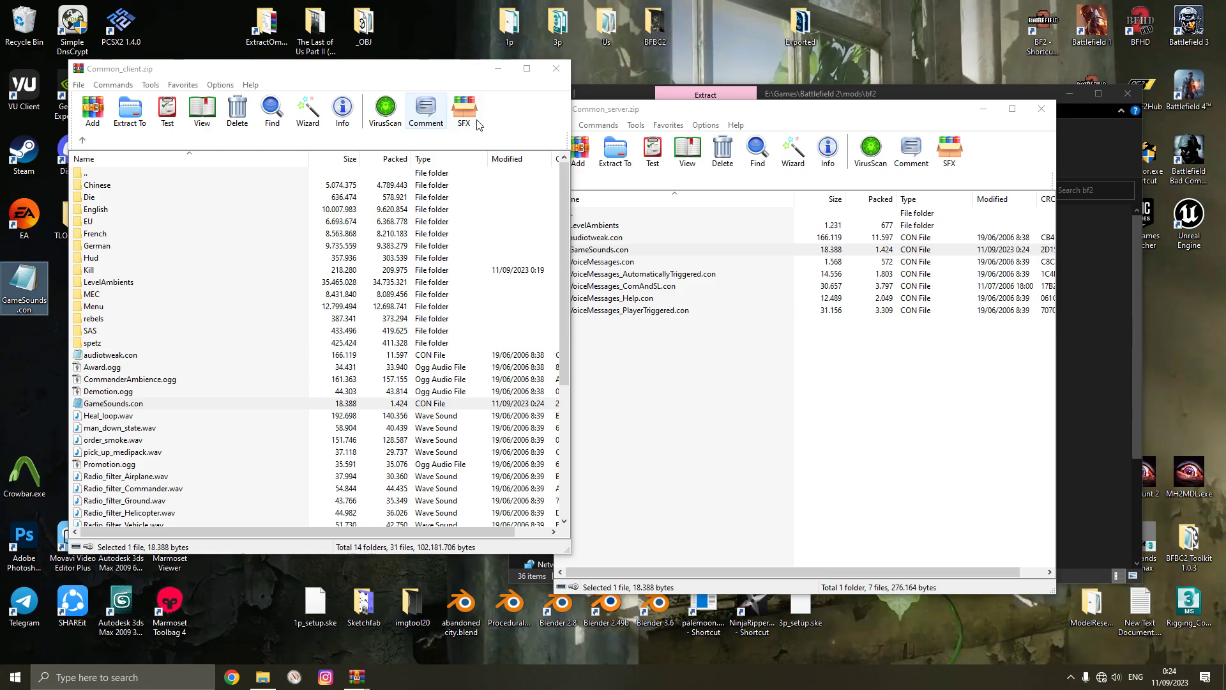
left_click(557, 73)
left_click(557, 69)
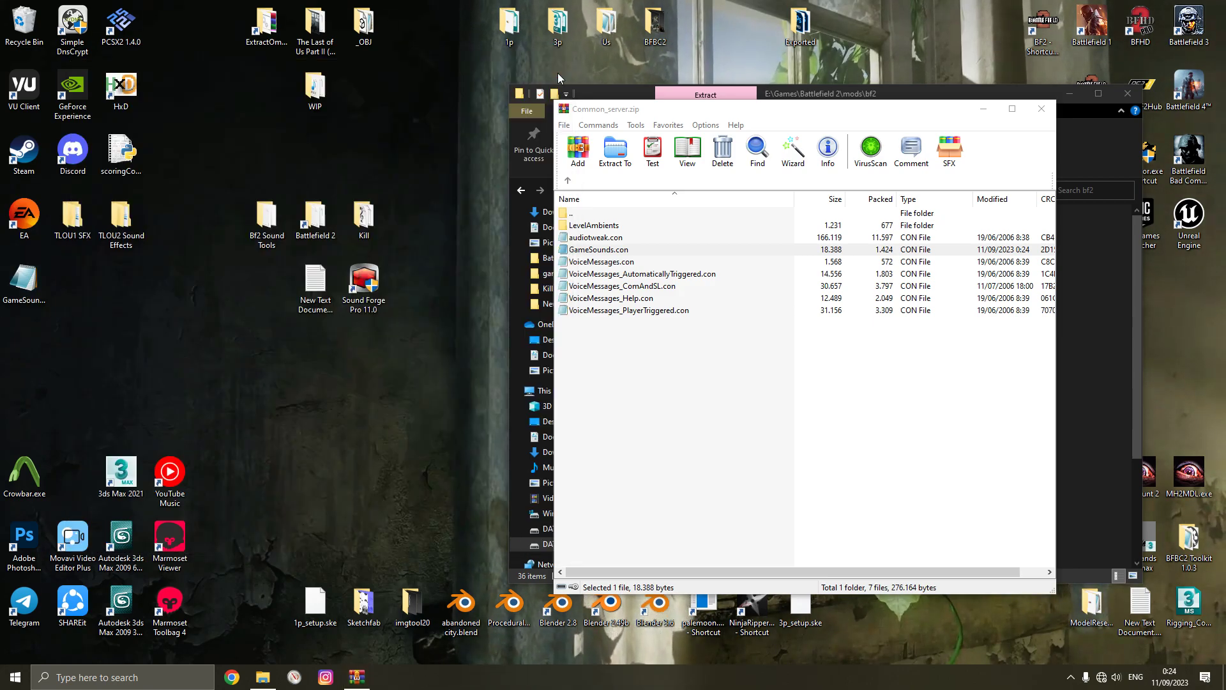
left_click(1042, 109)
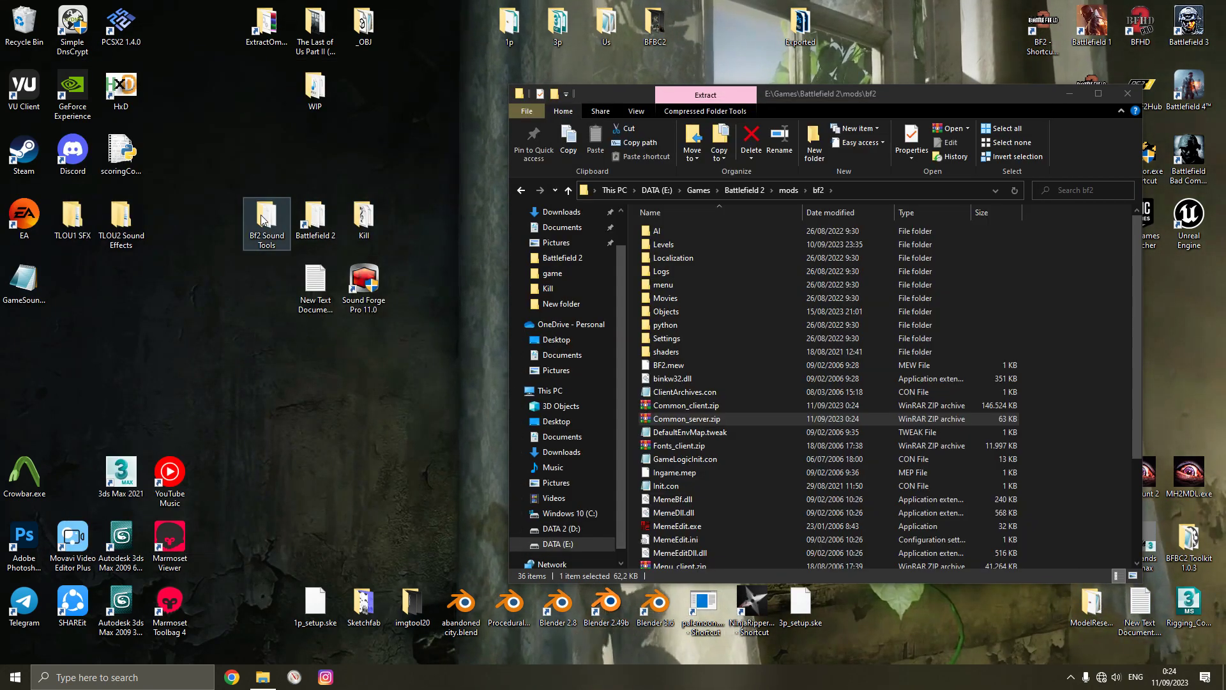
Open the Battlefield 2 folder, close the old bf2 folder window and browse to mods\bf2\python\game
double_click(315, 217)
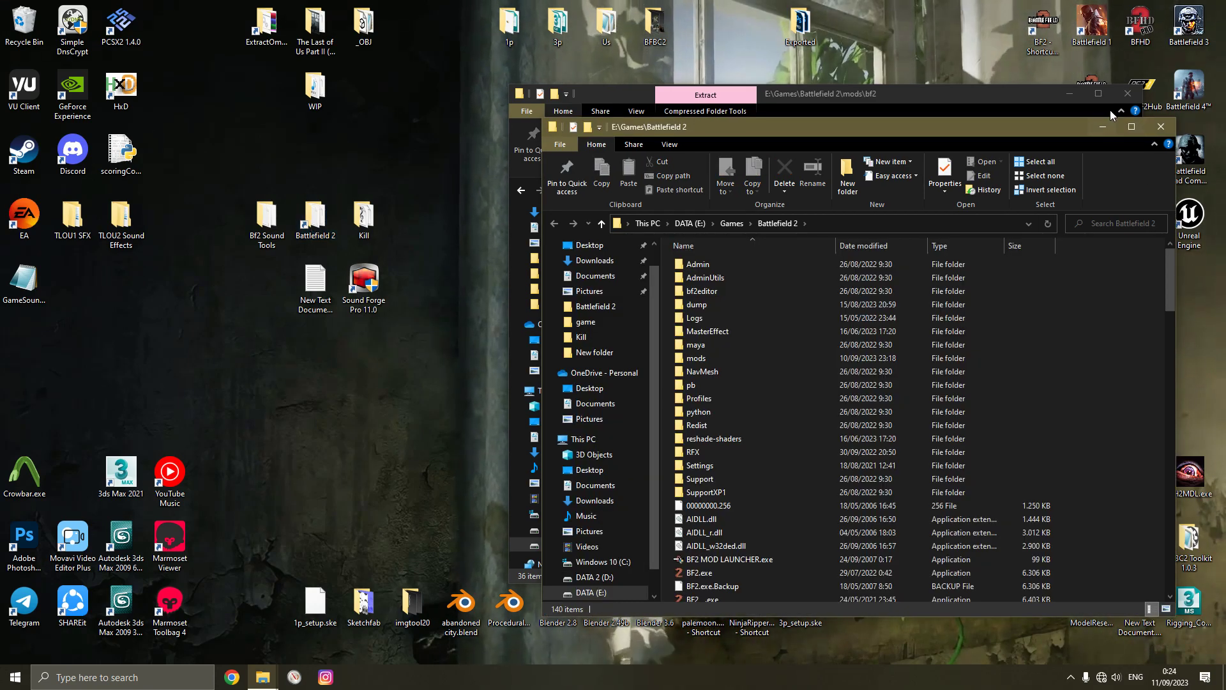
left_click(1128, 93)
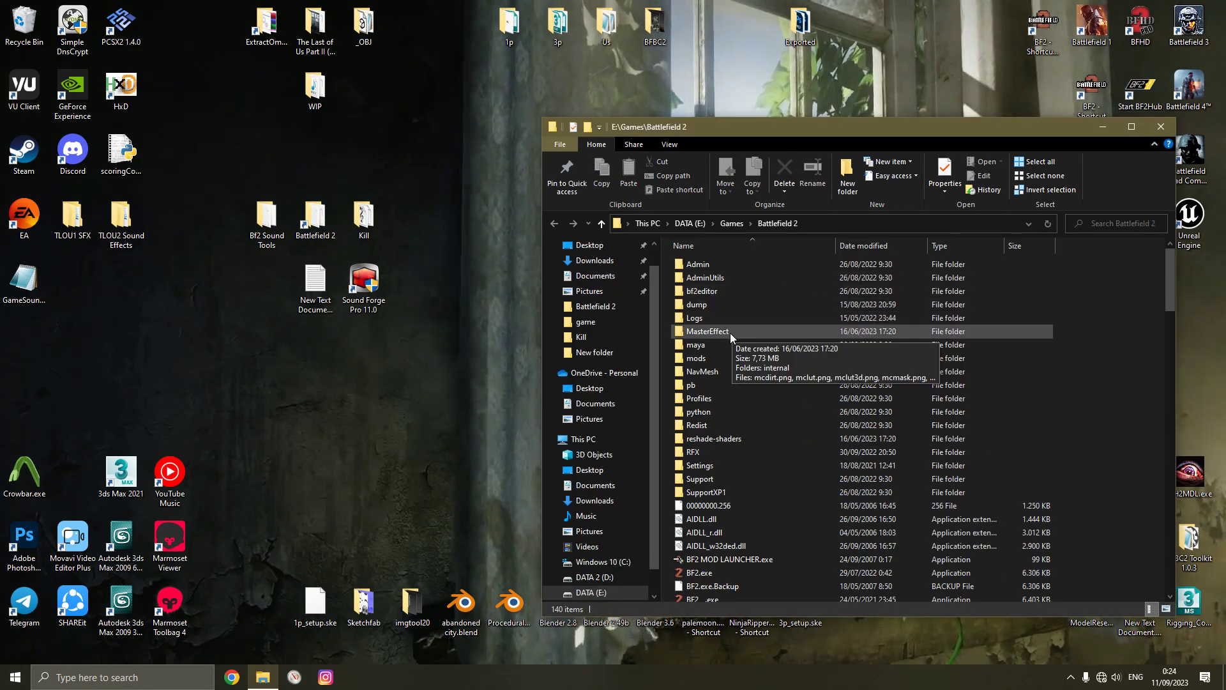
double_click(712, 352)
double_click(718, 259)
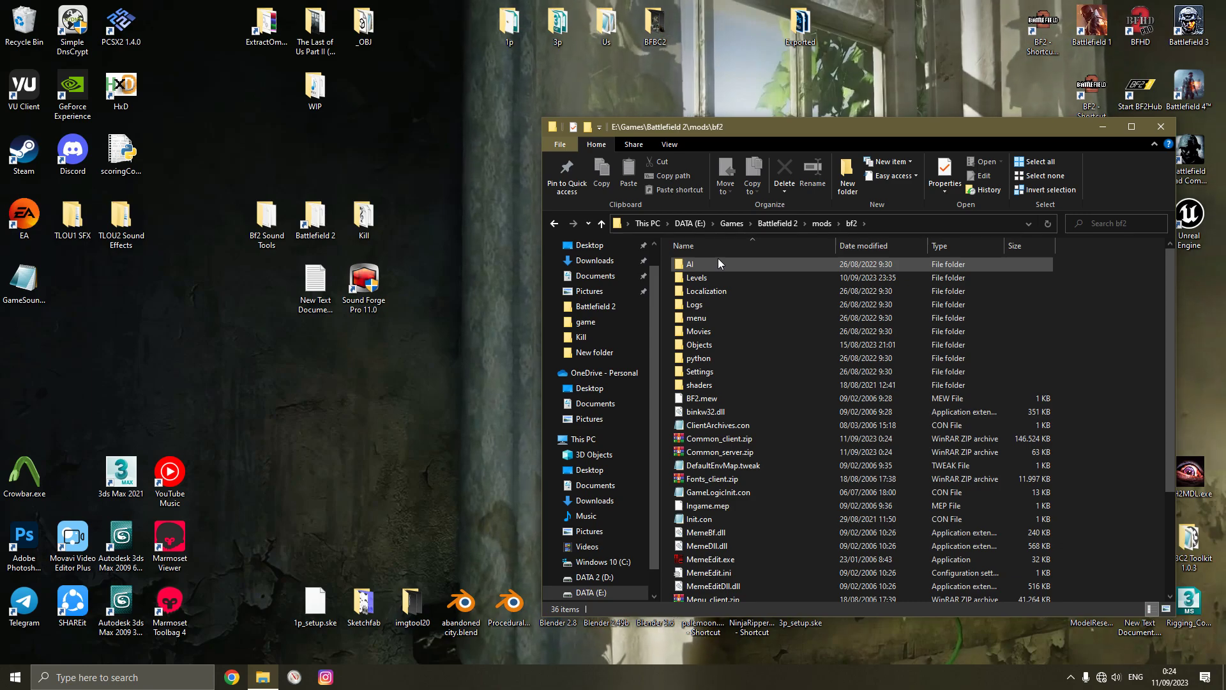
double_click(728, 358)
left_click(715, 269)
double_click(716, 270)
Open scoringCommon.py for editing in IDLE and also in Notepad
right_click(705, 291)
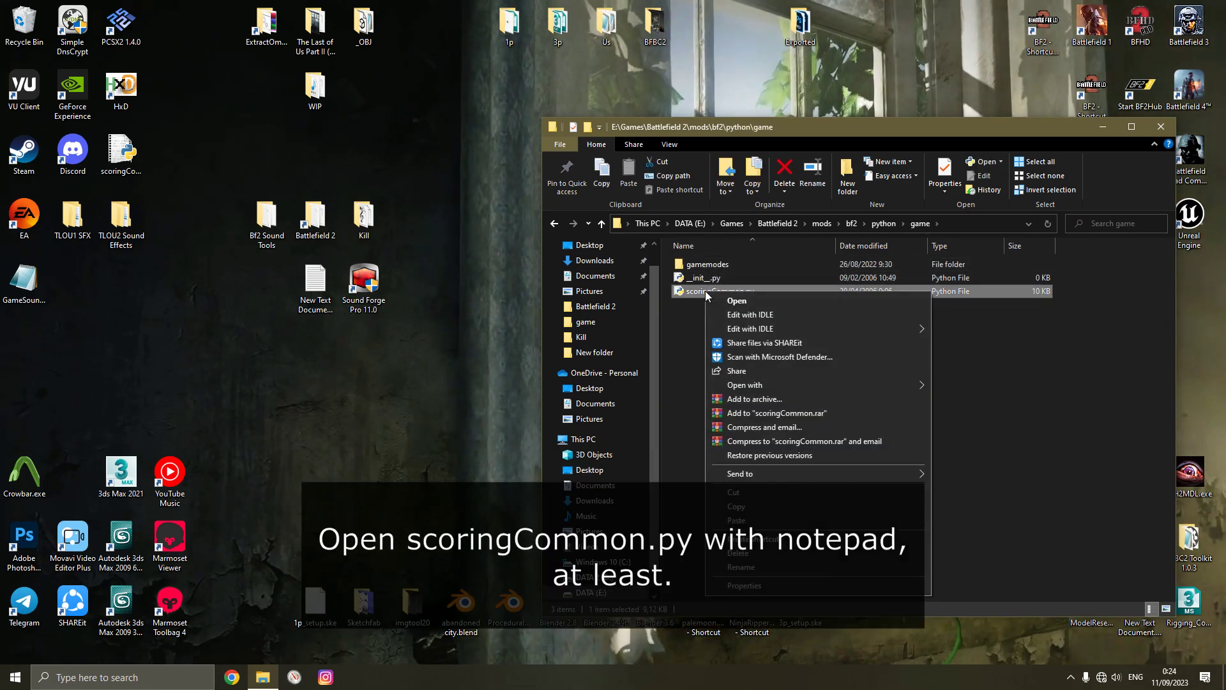
left_click(730, 315)
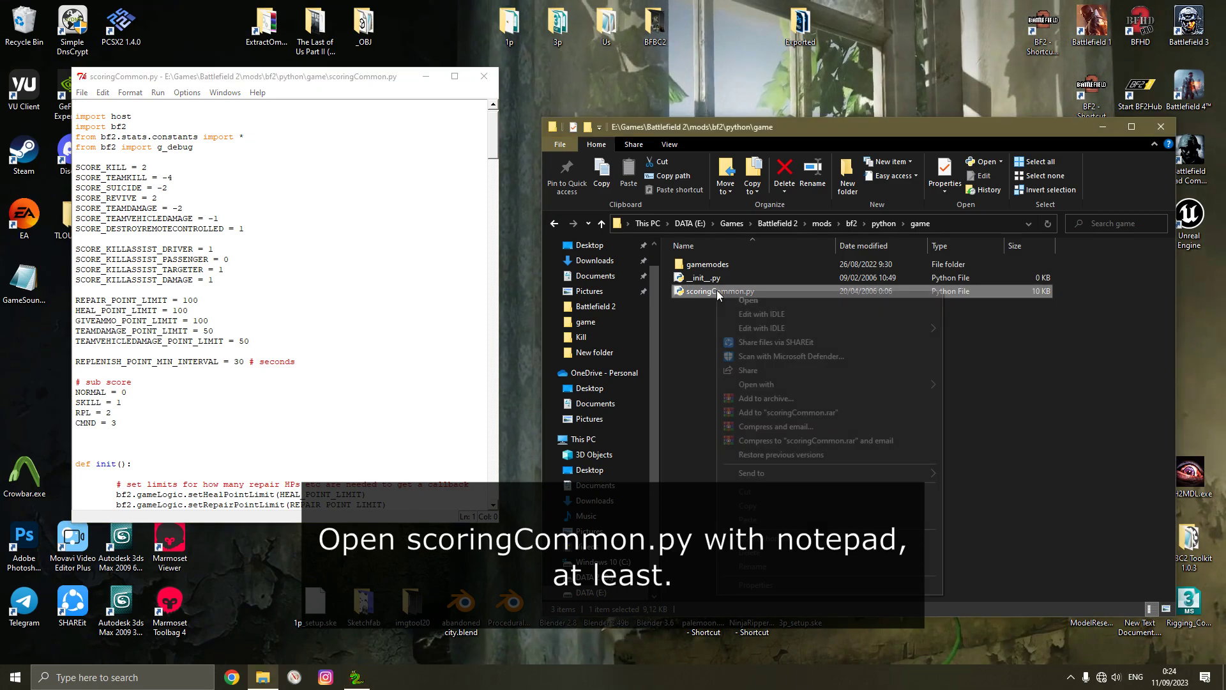
mouse_move(824, 385)
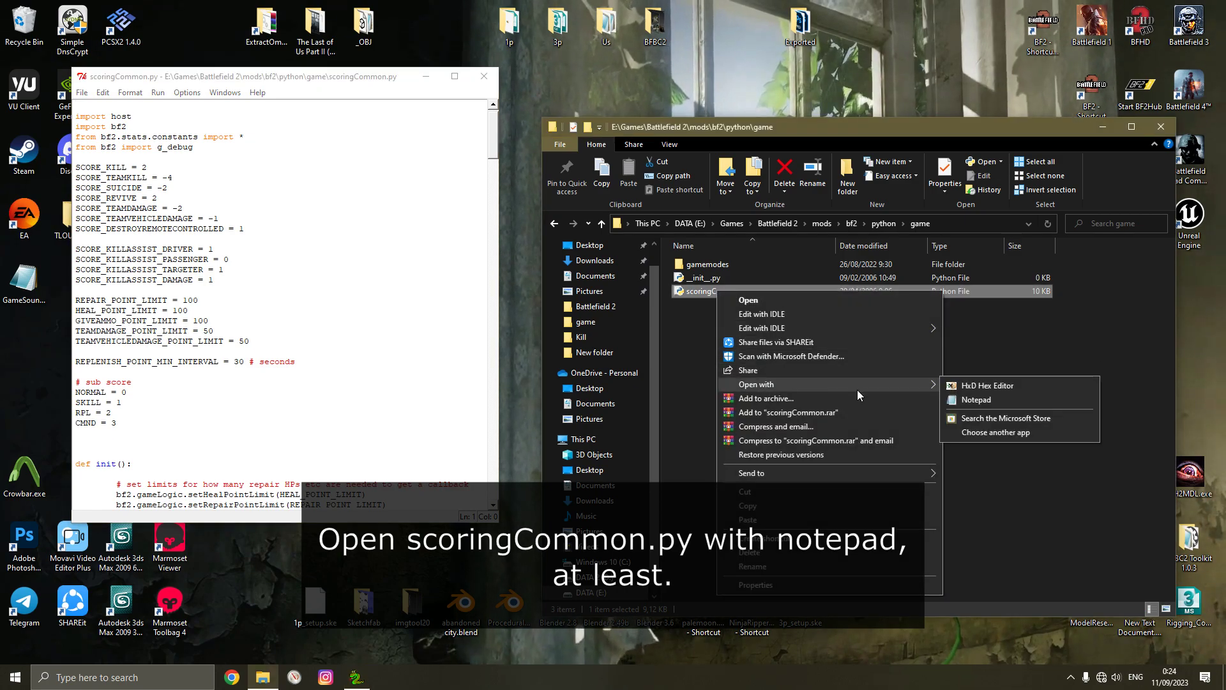
left_click(967, 400)
left_click(989, 371)
Set Notepad as the default app for .py files through the properties of scoringCommon.py
right_click(706, 289)
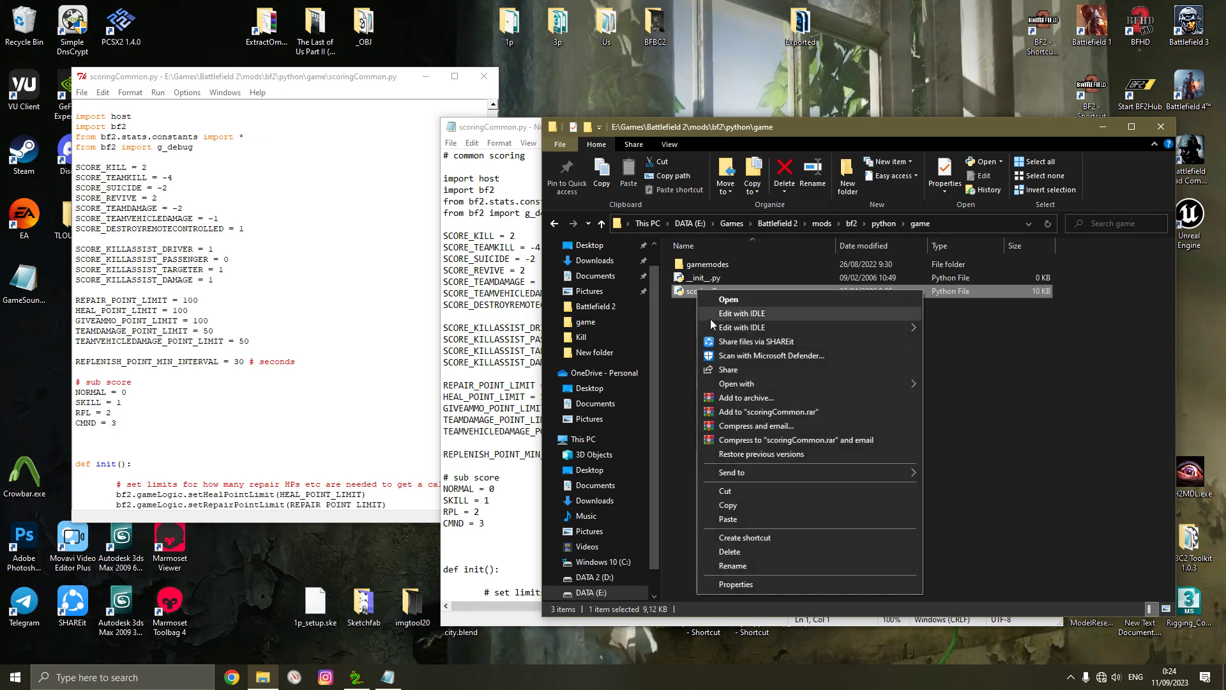
left_click(761, 583)
left_click(888, 392)
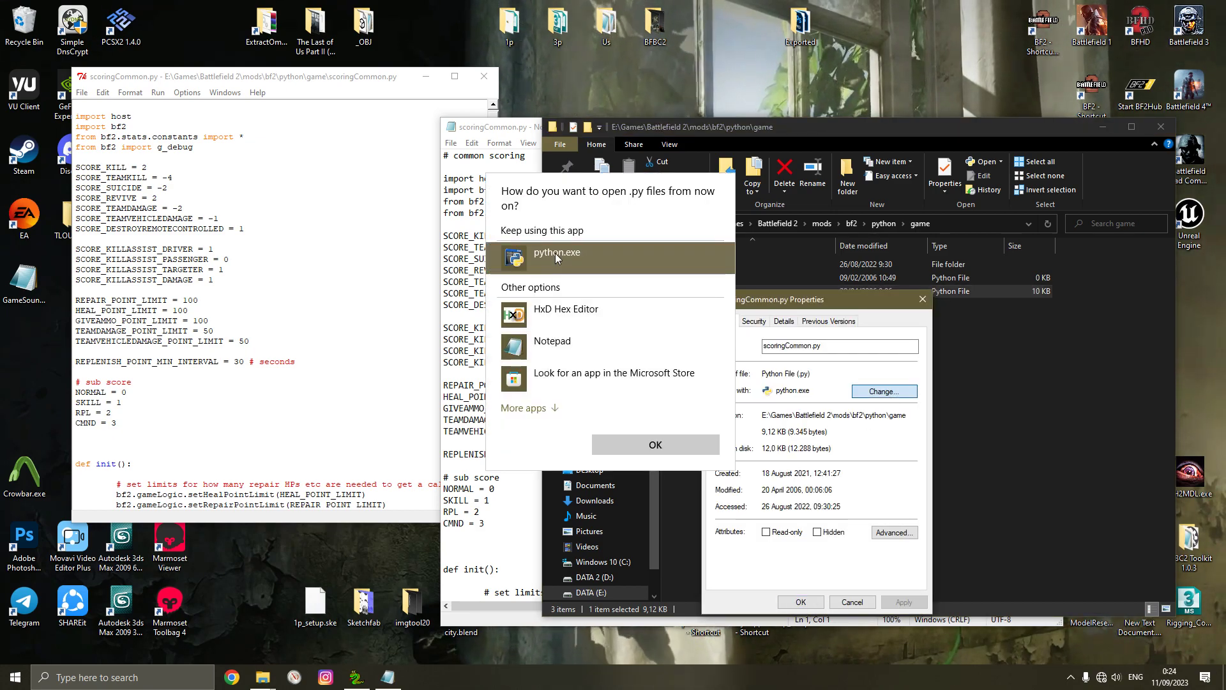
left_click(546, 344)
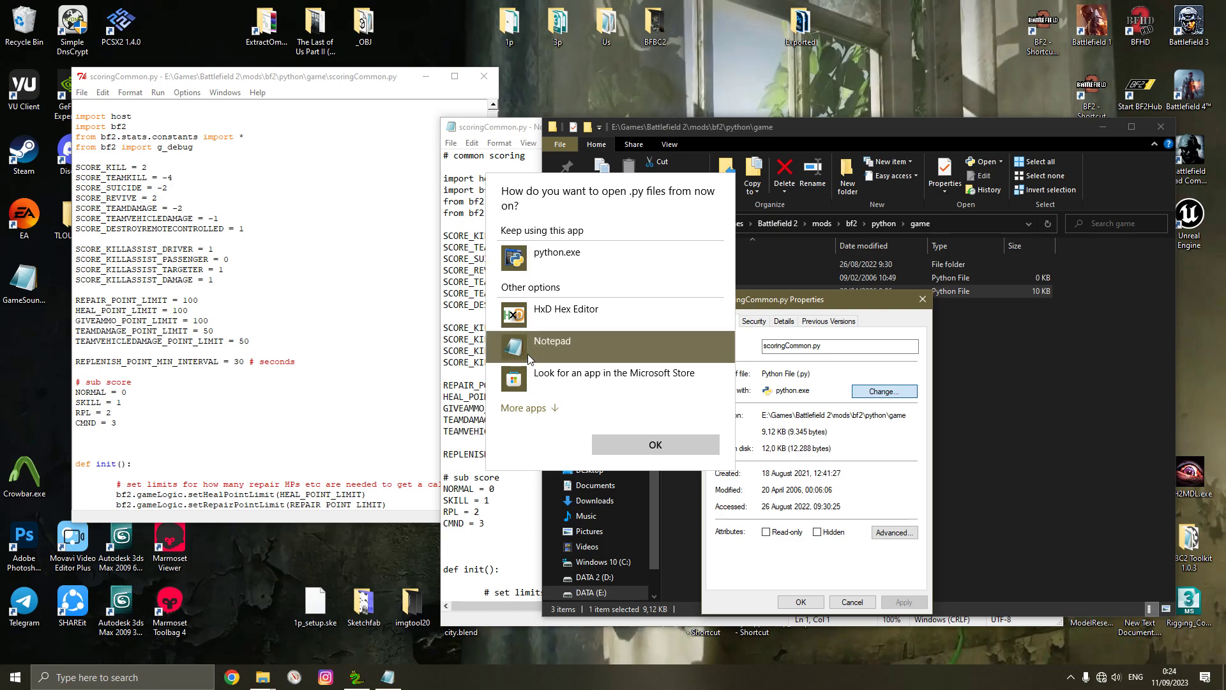
left_click(677, 447)
Set the default app for .py files back to python.exe and apply the change
left_click(872, 392)
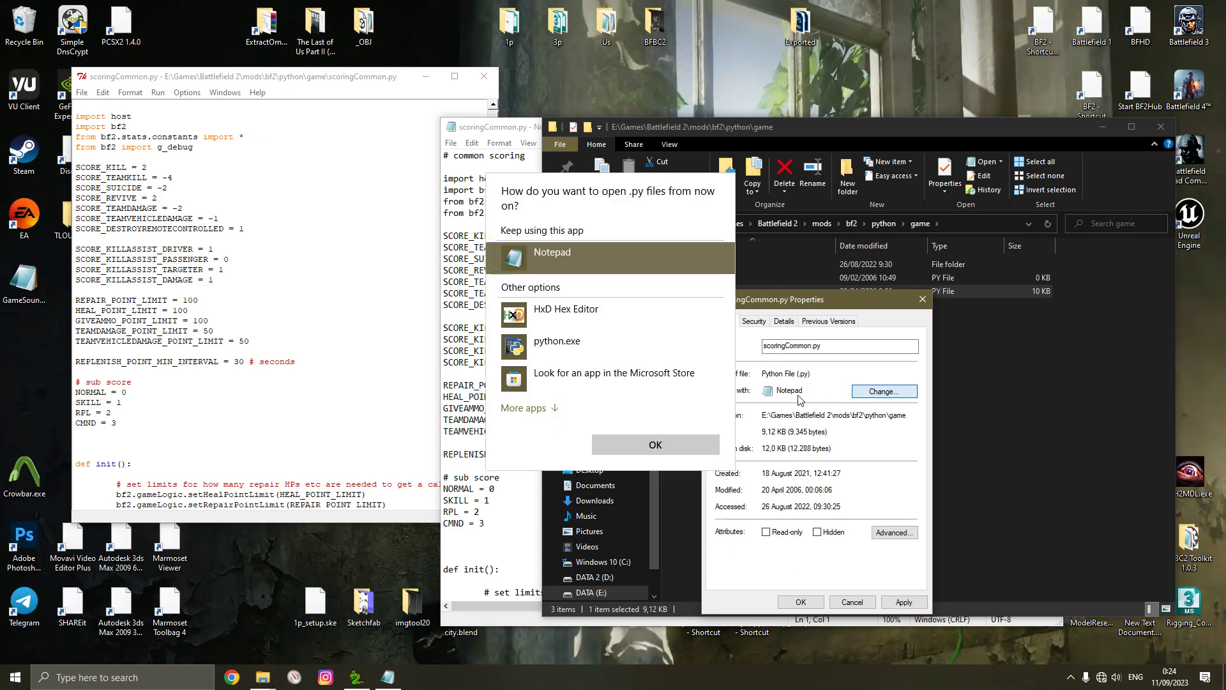
left_click(580, 359)
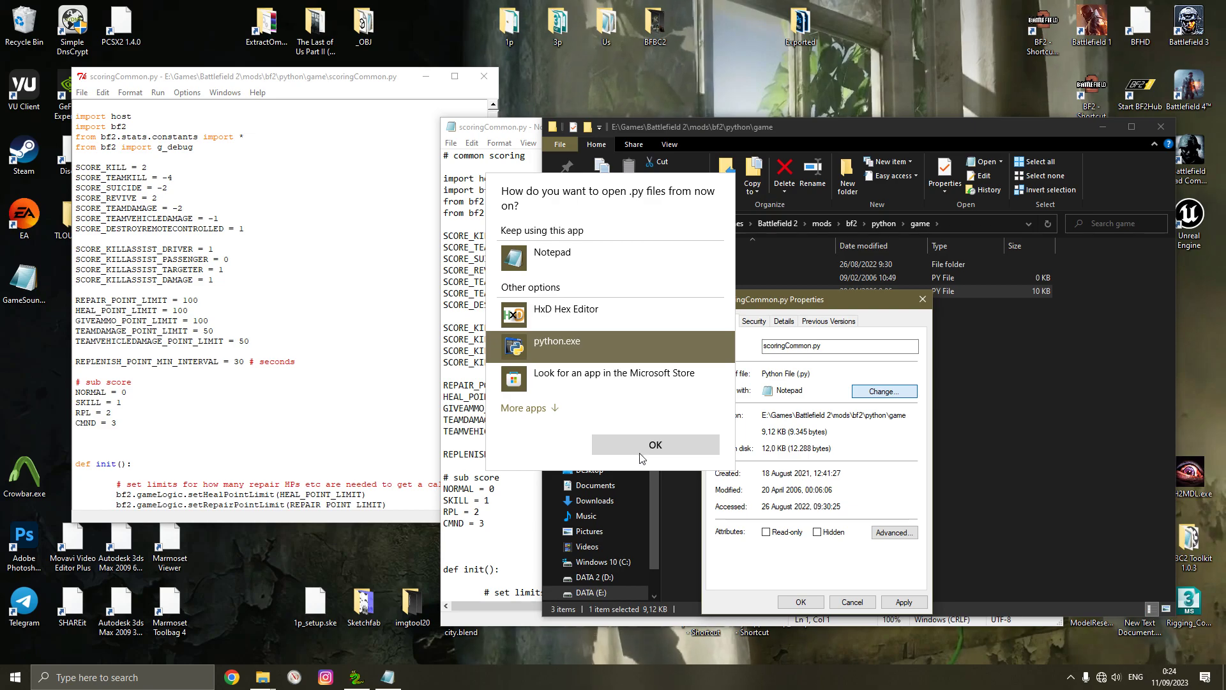
left_click(654, 448)
left_click(904, 600)
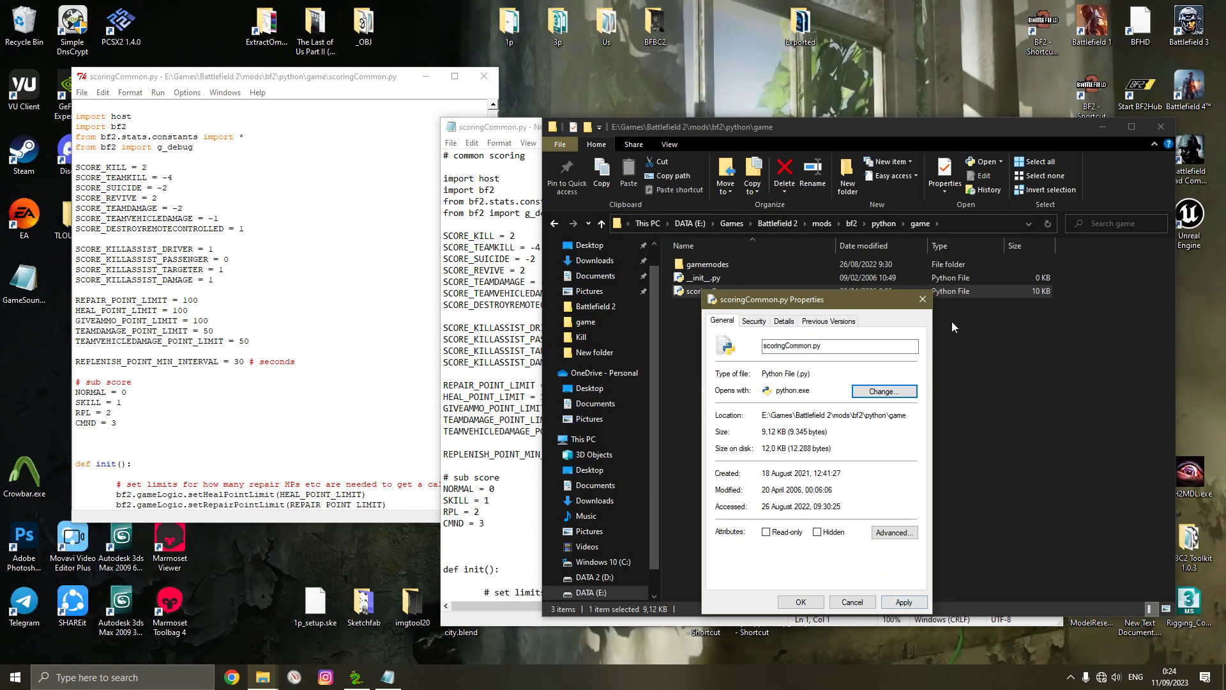
Close the properties of scoringCommon.py
left_click(923, 299)
right_click(767, 367)
left_click(800, 416)
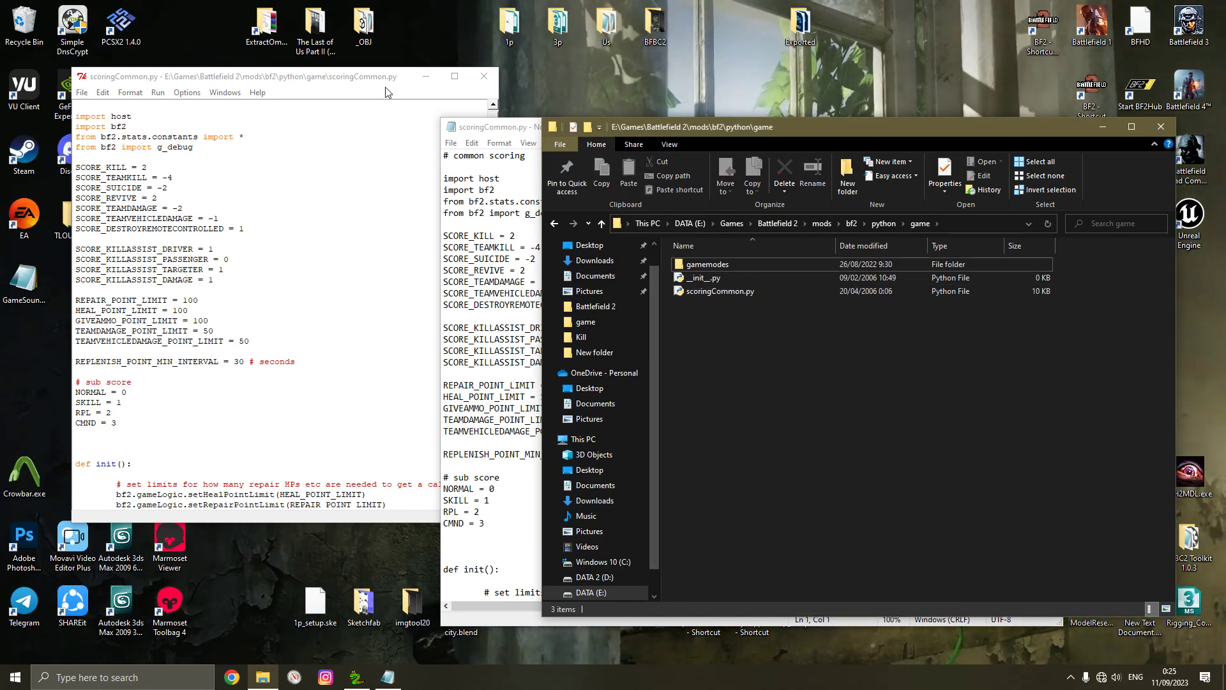
View the IDLE and Notepad copies of scoringCommon.py side by side
left_click(323, 76)
key("super+Left")
left_click(994, 258)
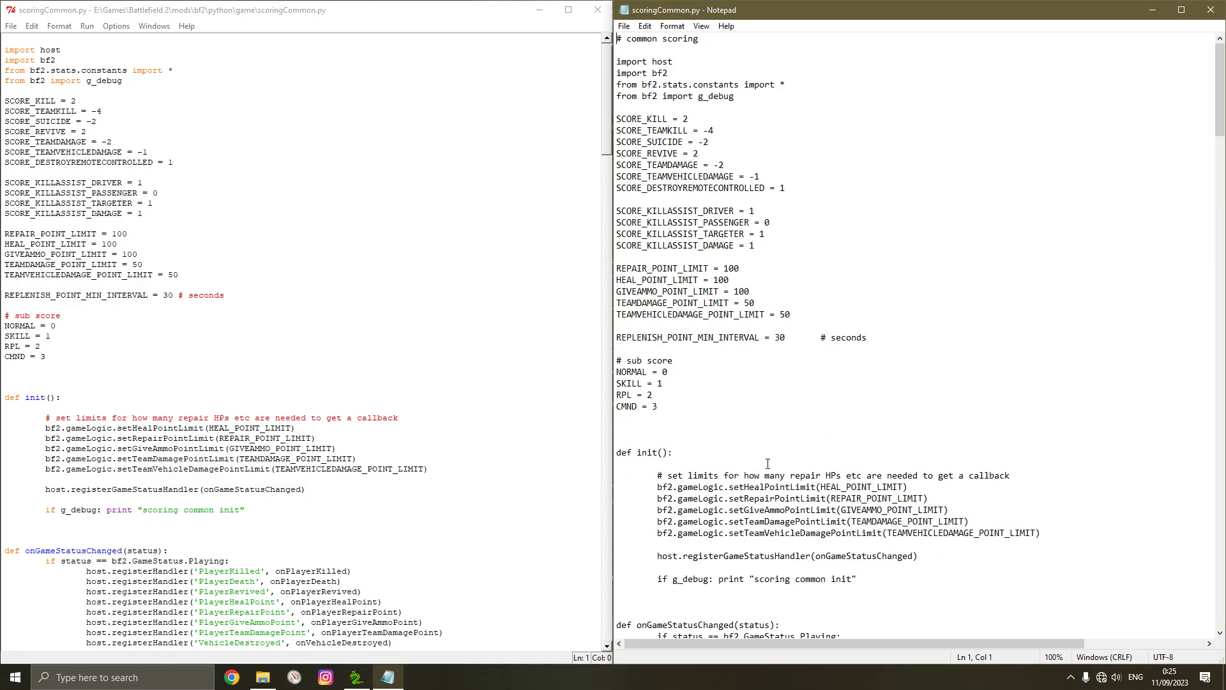
scroll(768, 464, "down", 2, "ctrl")
Close the Notepad copy of scoringCommon.py and maximize the IDLE window
left_click(920, 46)
left_click(1215, 3)
left_click_drag(363, 10, 773, 103)
double_click(773, 99)
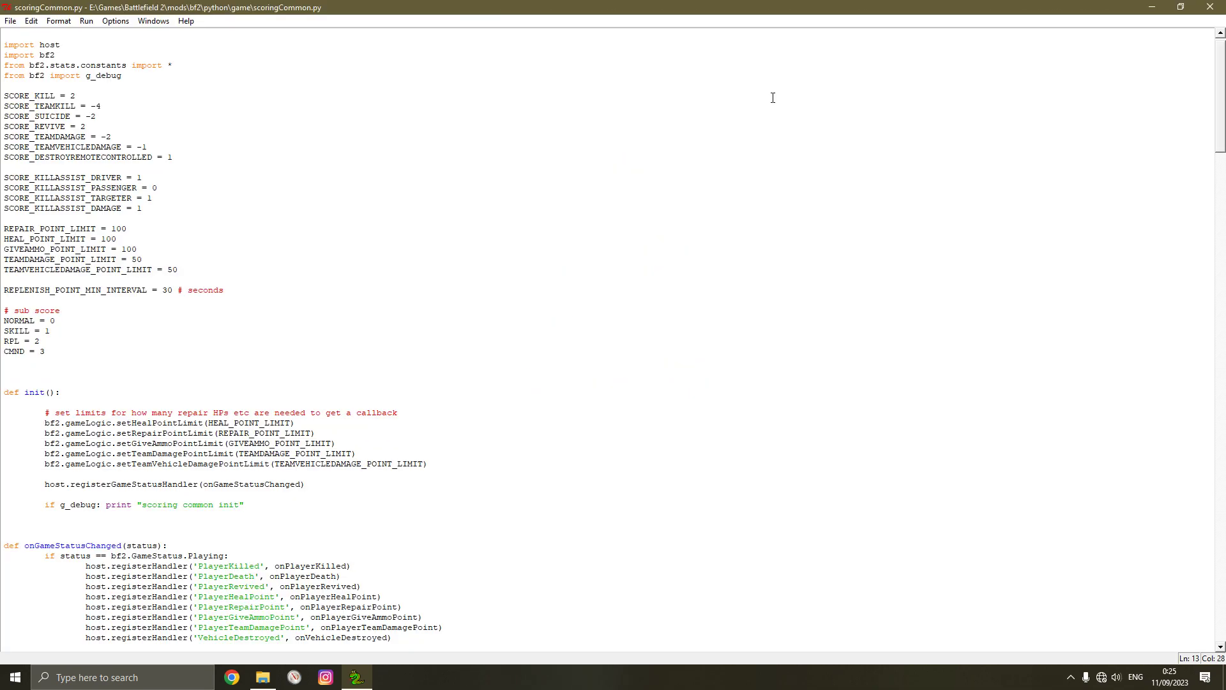
Examine the event handlers registered in the onGameStatusChanged function of scoringCommon.py
scroll(290, 277, "down", 2)
scroll(291, 277, "up", 2)
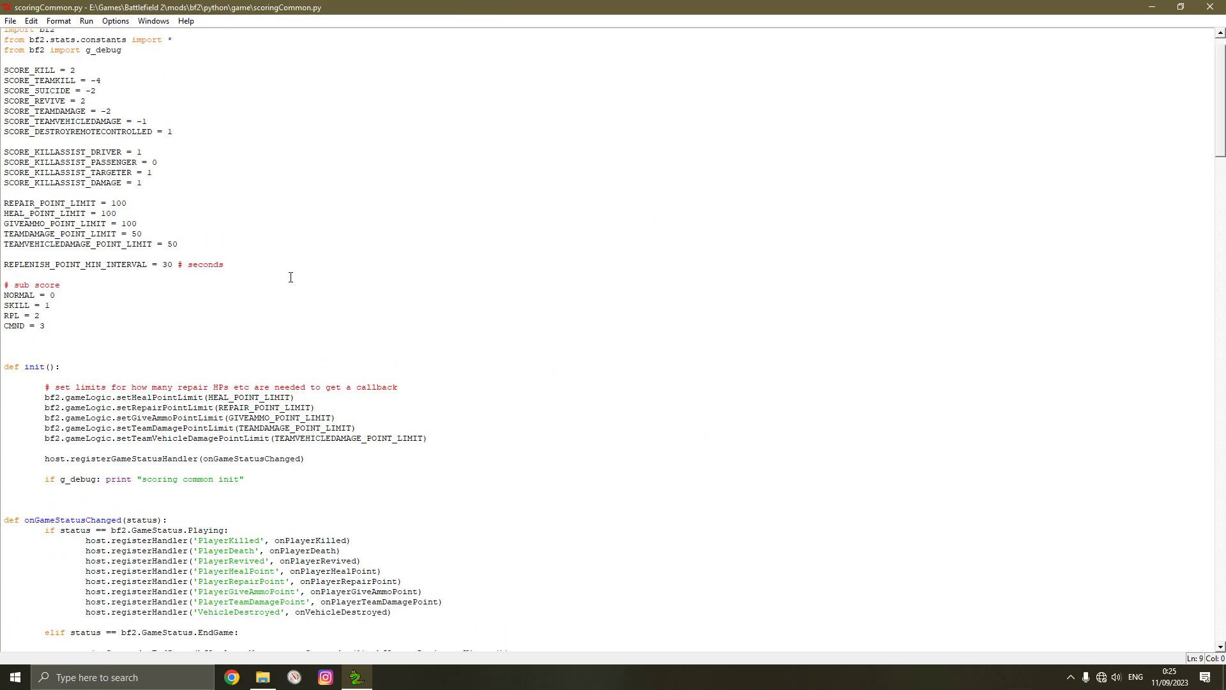
scroll(348, 288, "down", 8)
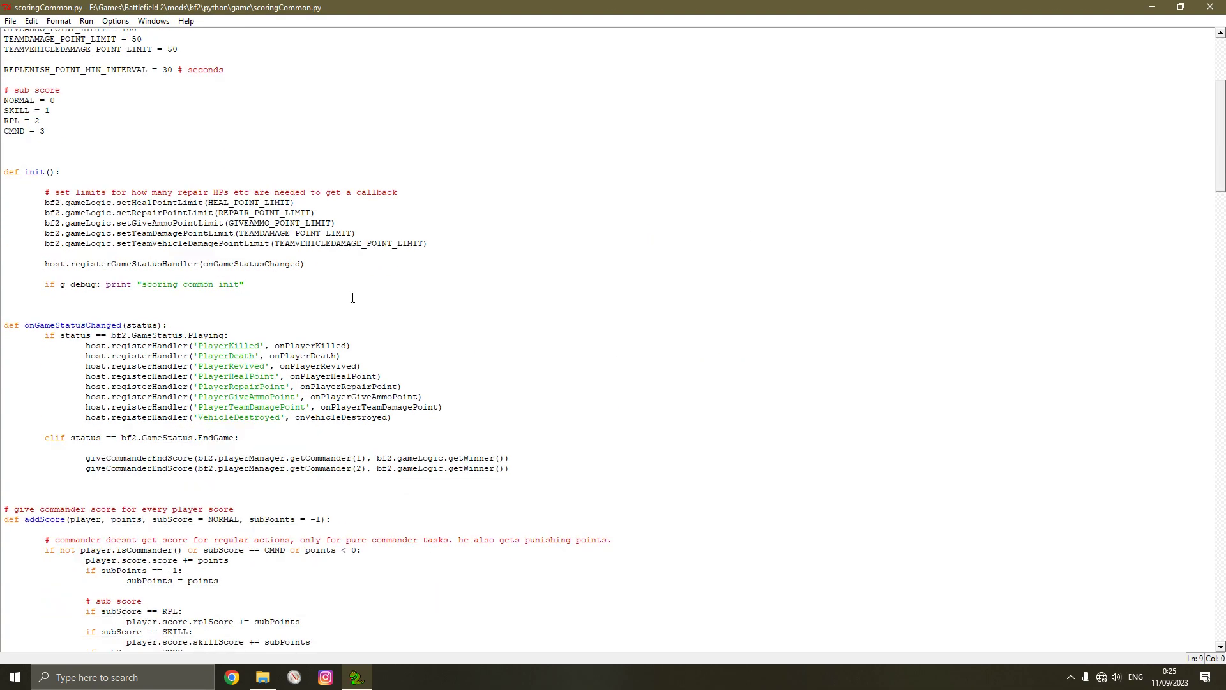
left_click_drag(327, 315, 356, 401)
left_click(356, 401)
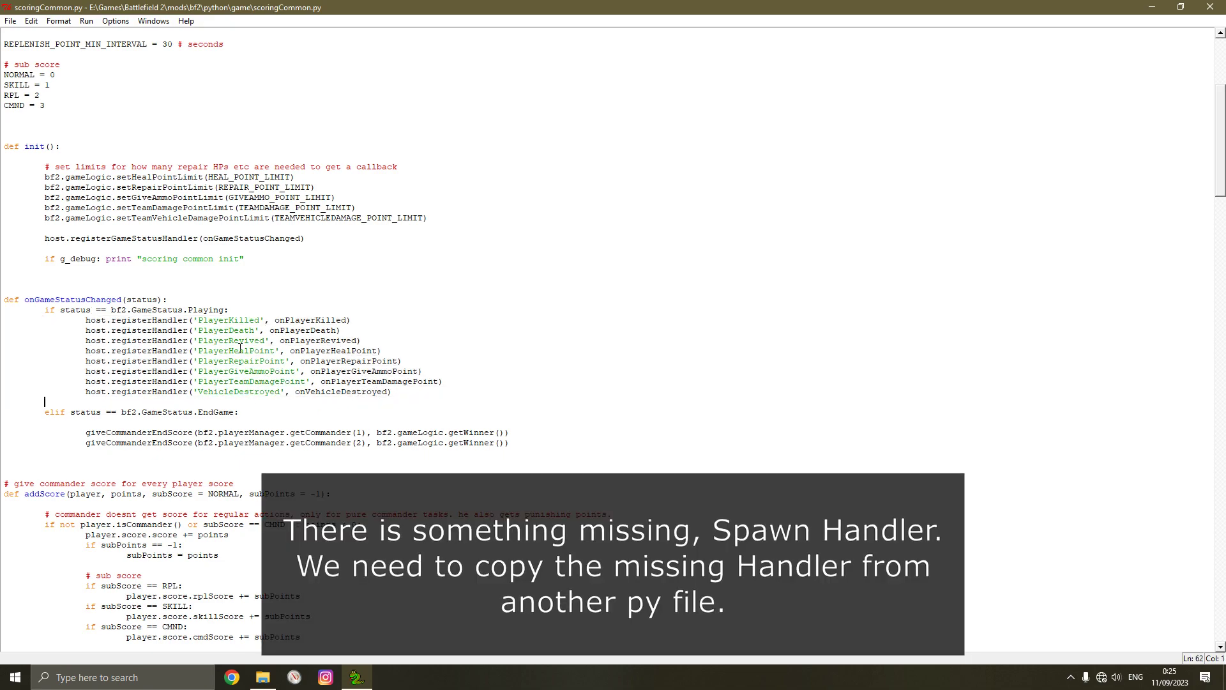
Browse to the gamemodes folder inside python\game and open gpm_coop.py for editing in IDLE
key("alt+Tab")
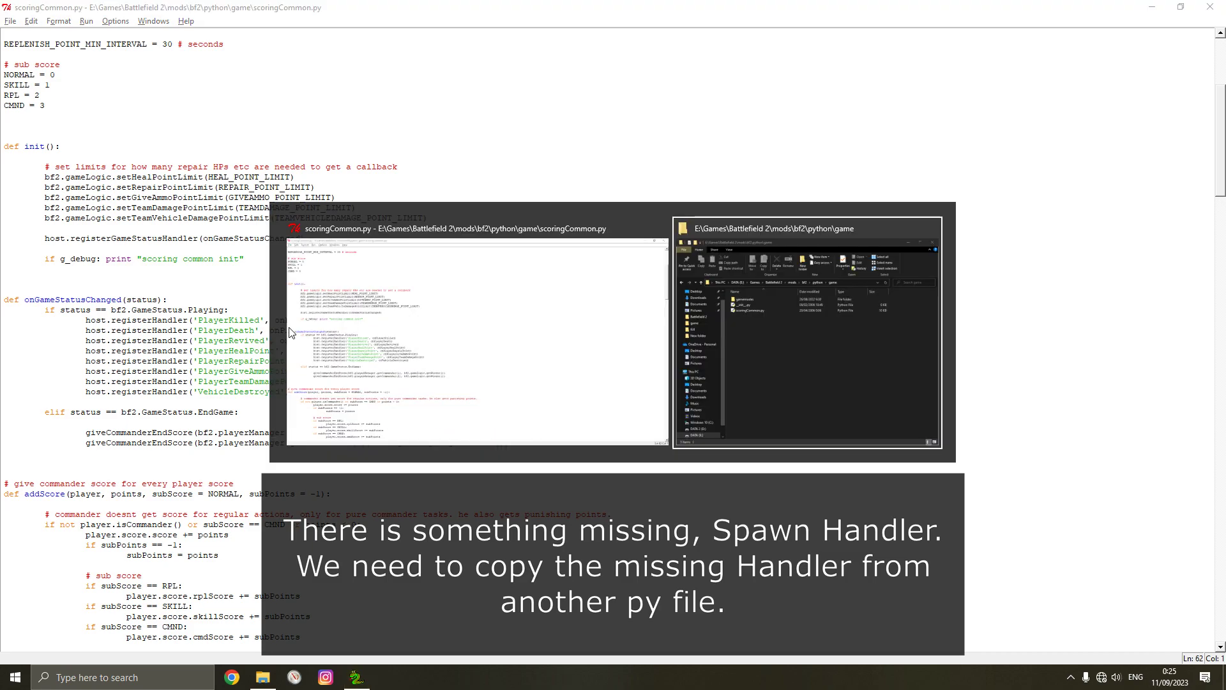
double_click(730, 267)
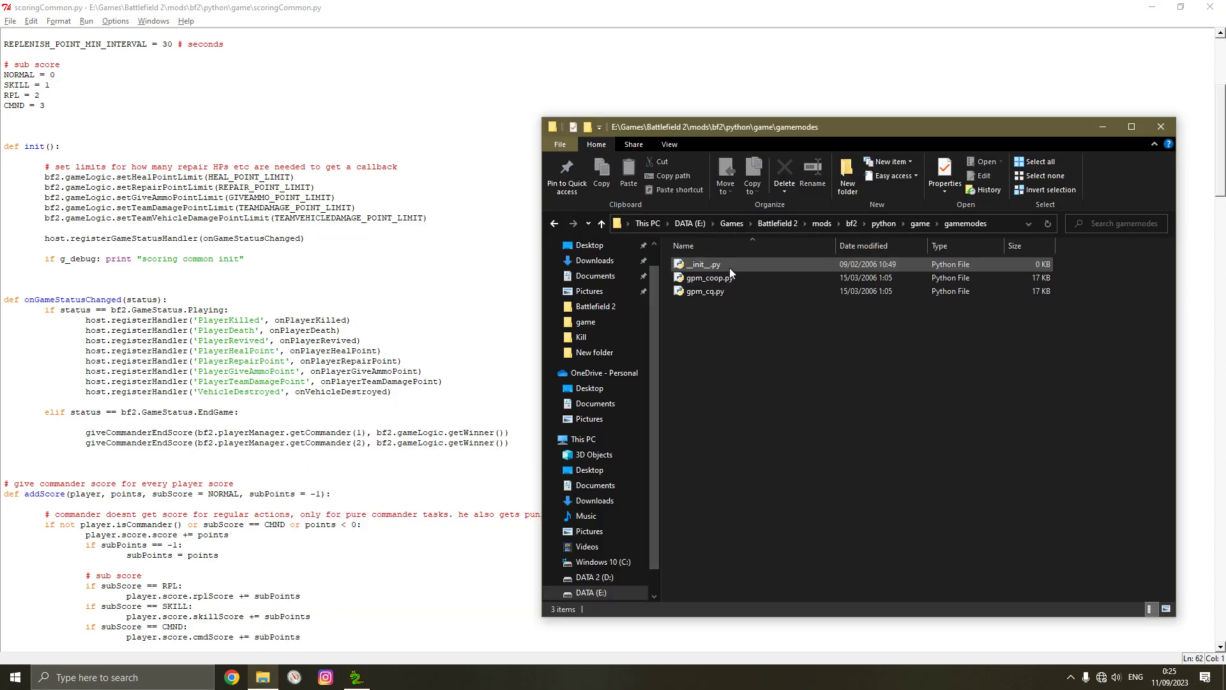
right_click(725, 282)
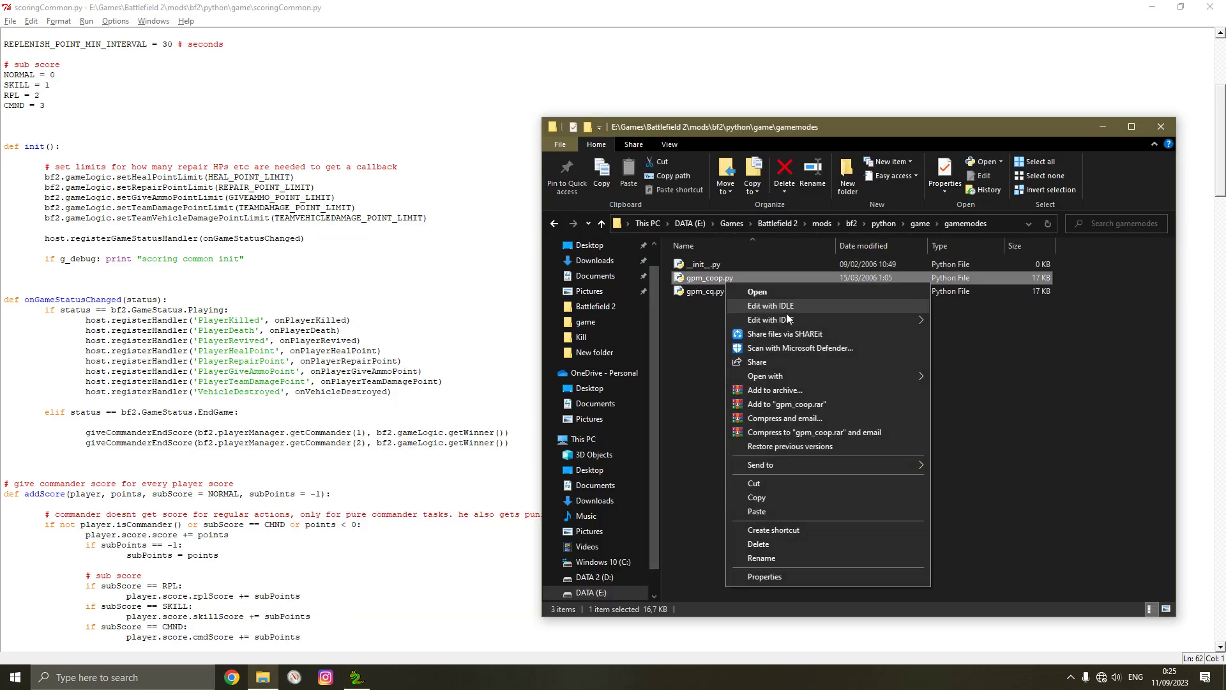
mouse_move(792, 376)
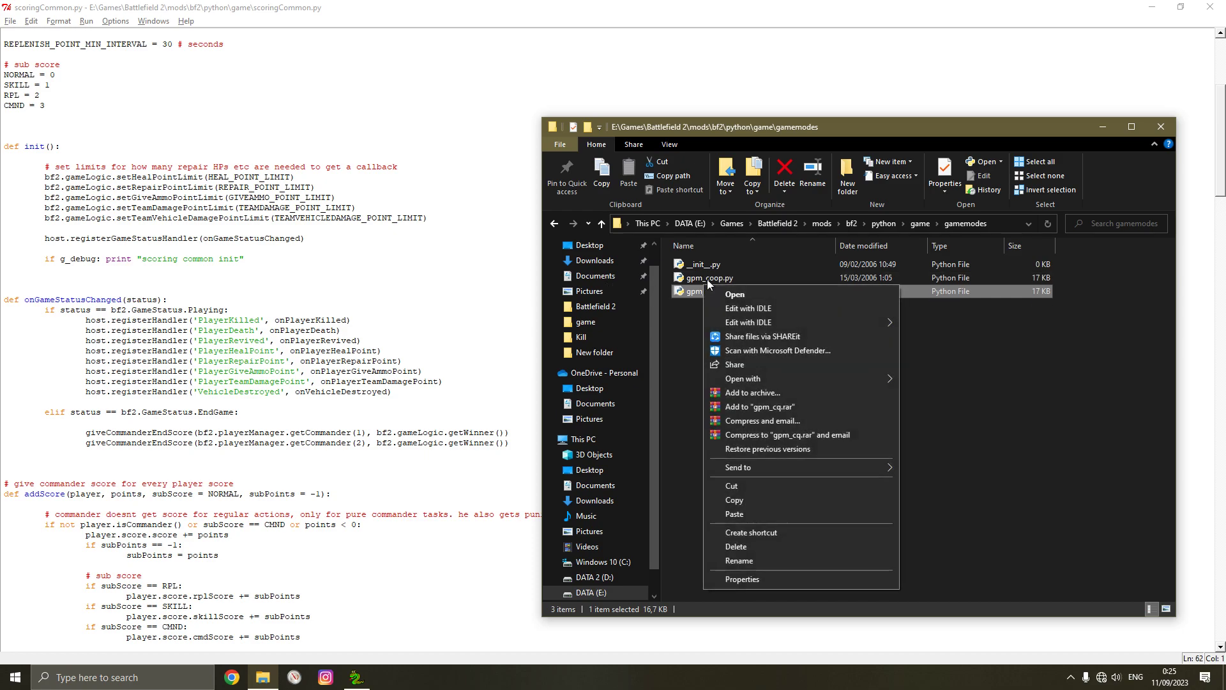
left_click(760, 305)
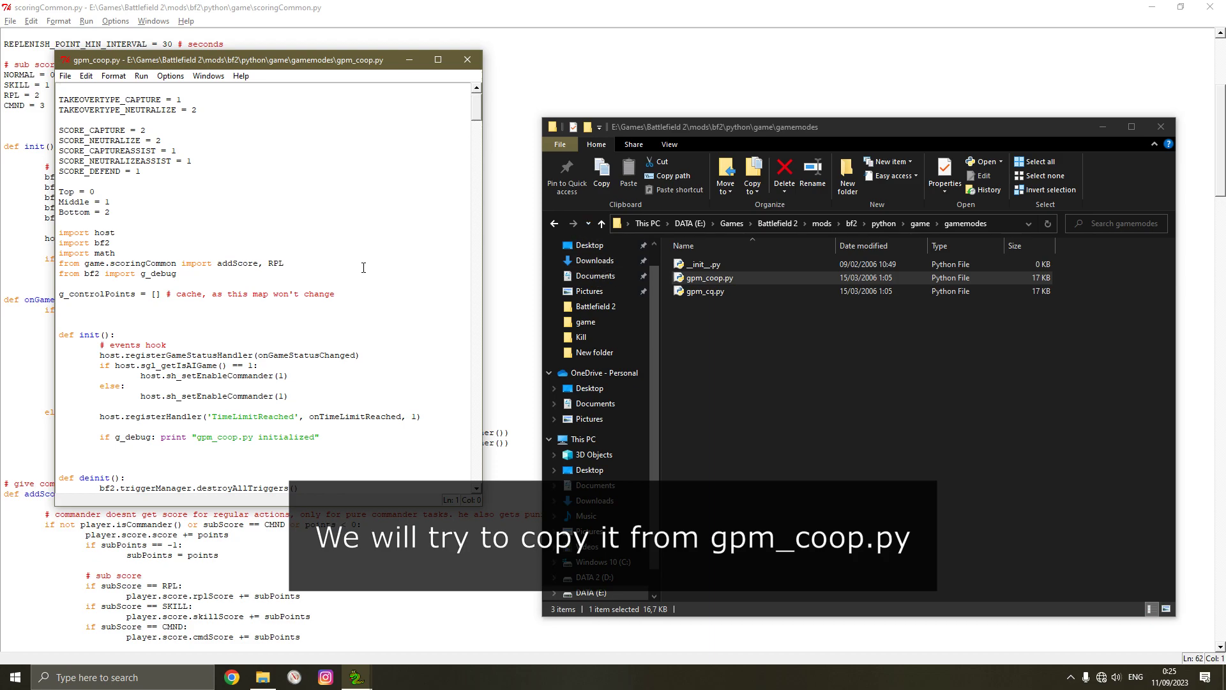
scroll(385, 347, "down", 9)
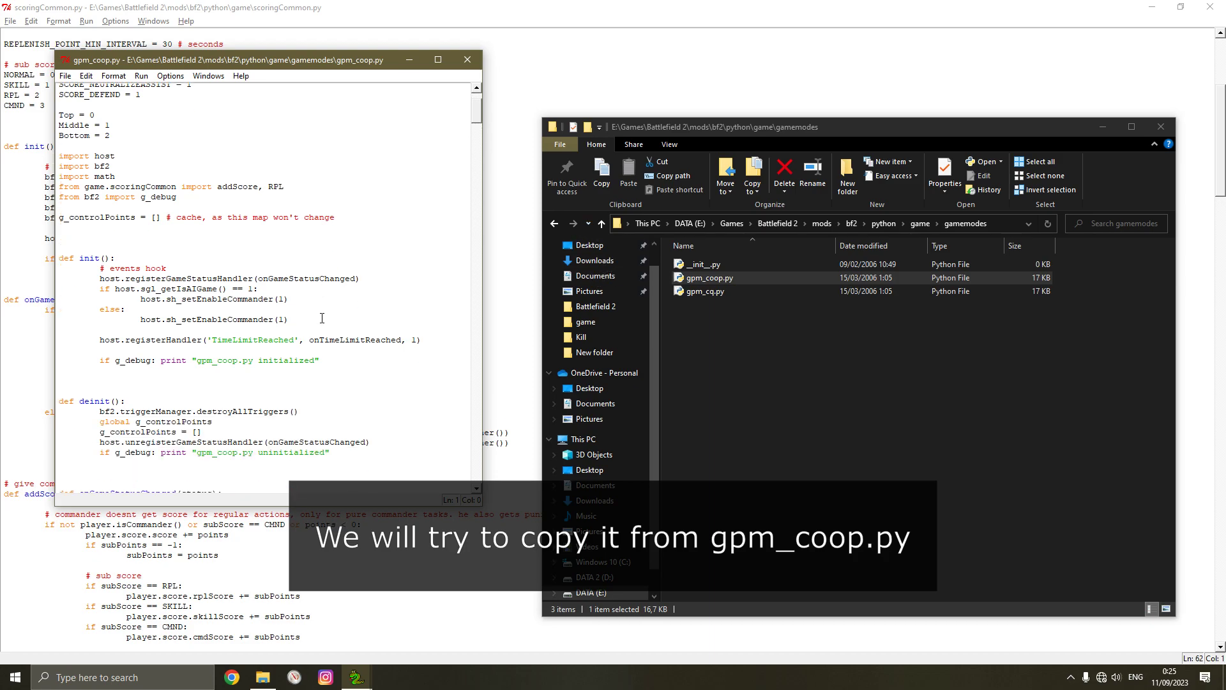
Look through gpm_coop.py in Notepad for its player event handlers and close that copy
right_click(733, 278)
mouse_move(879, 373)
left_click(977, 387)
scroll(799, 393, "down", 12)
scroll(799, 393, "down", 4)
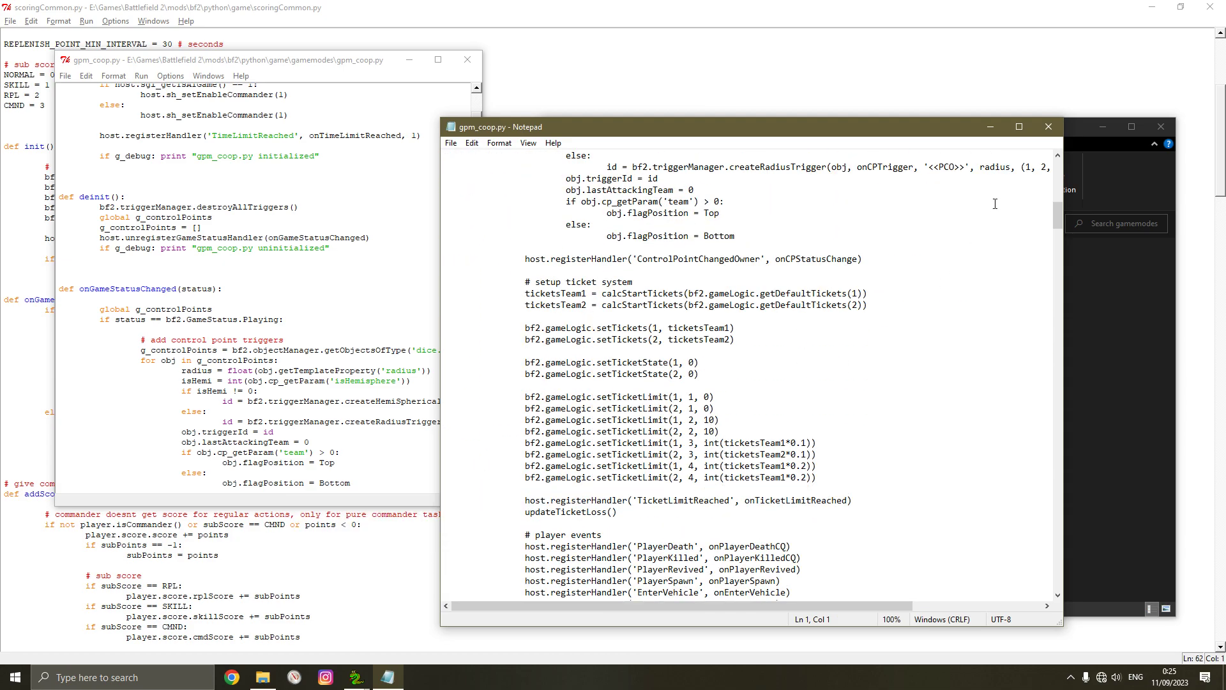
left_click(1049, 127)
Copy the PlayerSpawn registerHandler line from gpm_coop.py and add it after the VehicleDestroyed handler in scoringCommon.py
left_click_drag(306, 68, 562, 95)
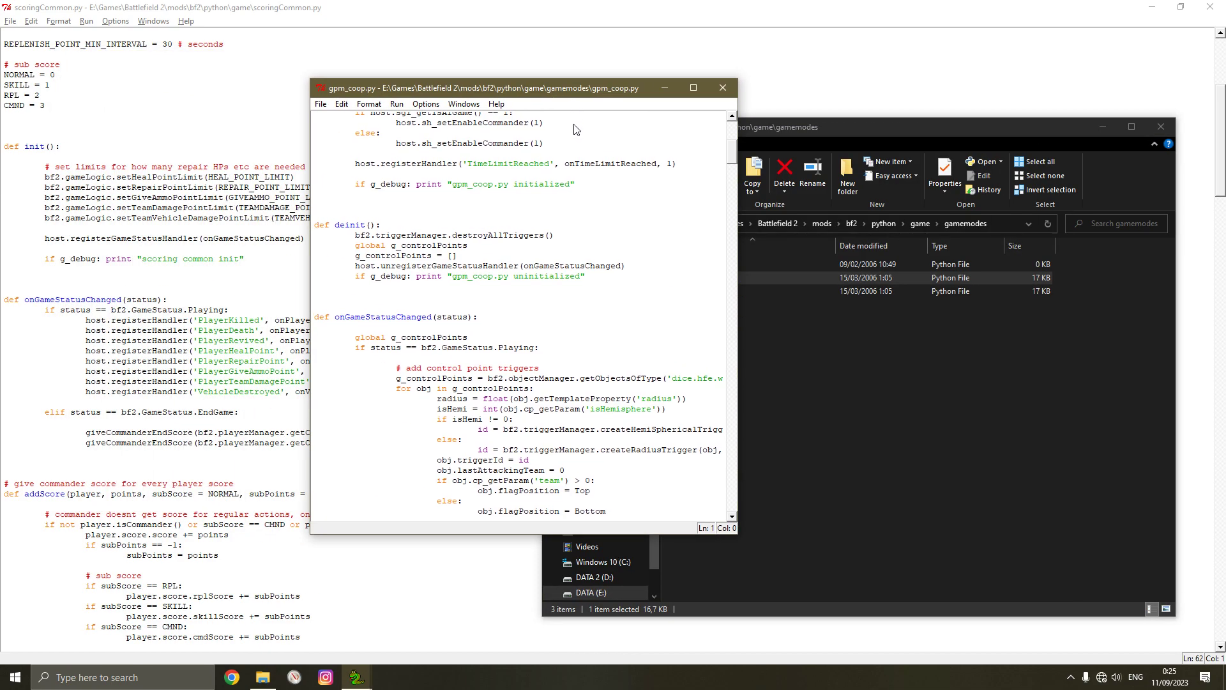
scroll(586, 278, "down", 15)
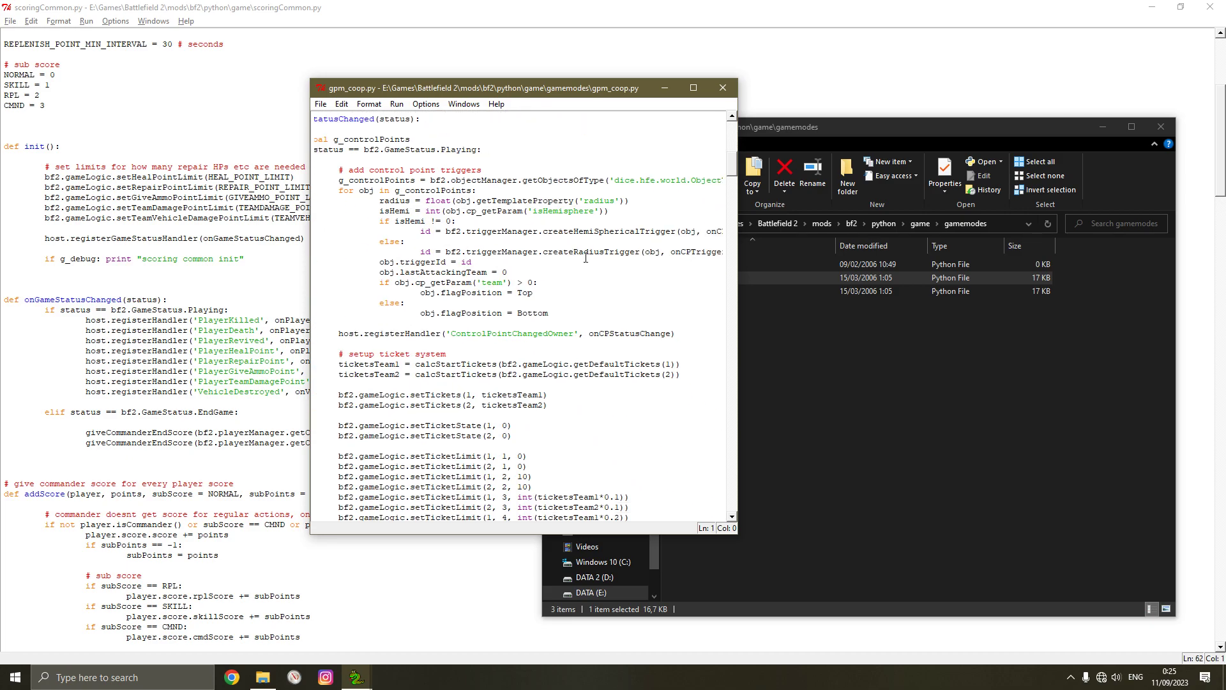
scroll(587, 234, "down", 1)
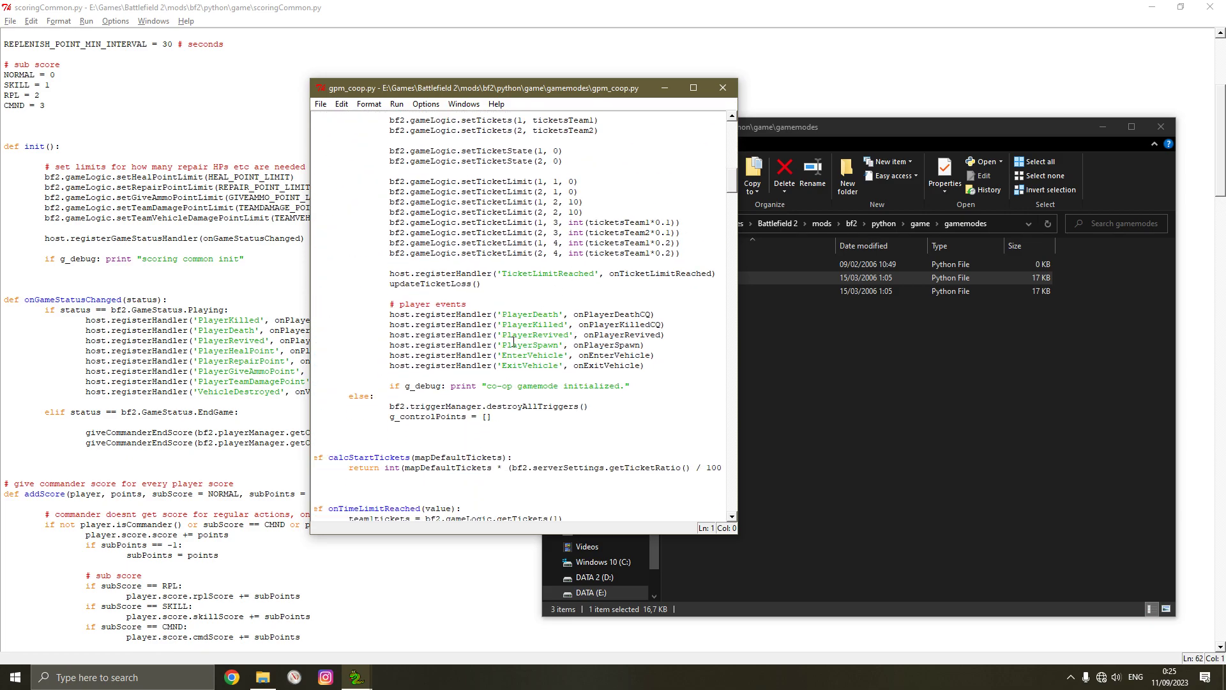
left_click_drag(669, 340, 680, 347)
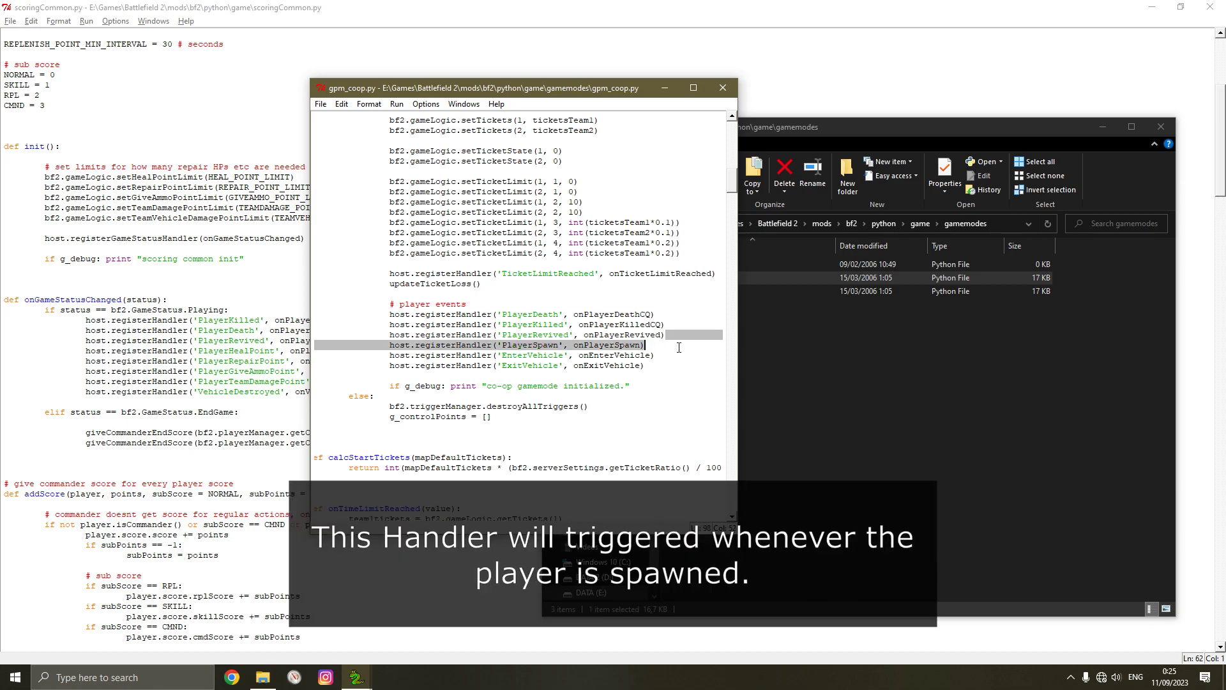
left_click(205, 383)
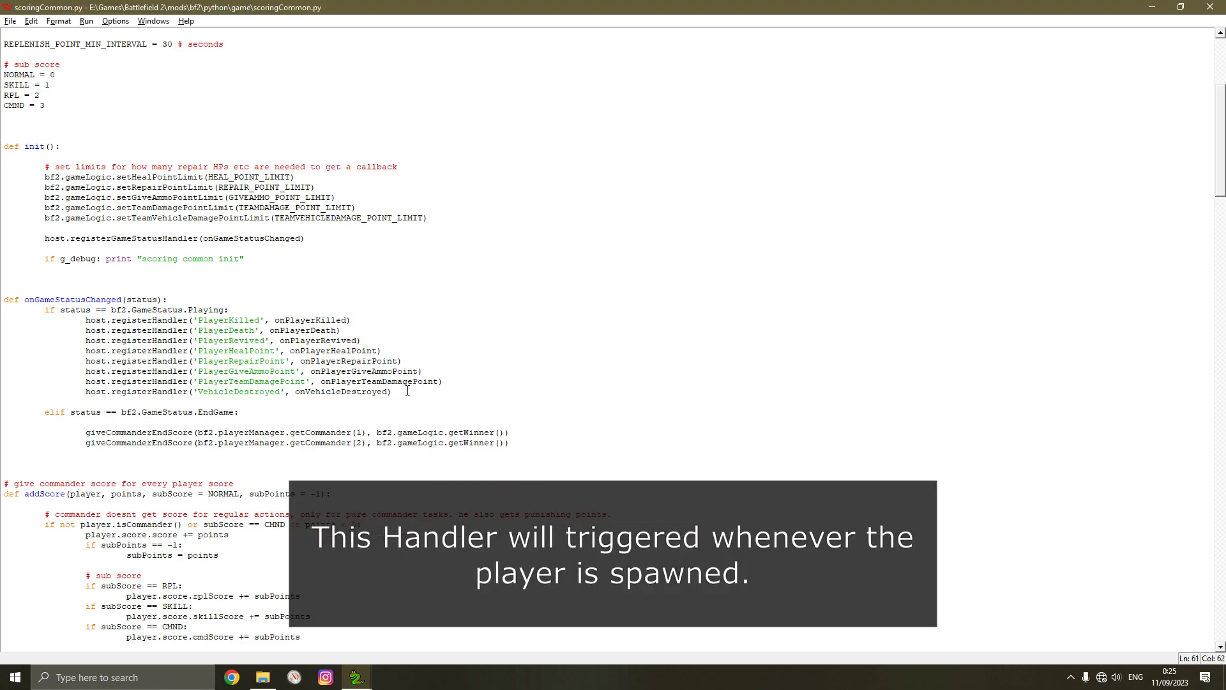
key("ctrl+v")
Find the onPlayerSpawn(player, soldier) function in gpm_coop.py and copy its definition over to scoringCommon.py
key("alt+Tab")
left_click(633, 350)
left_click(605, 345)
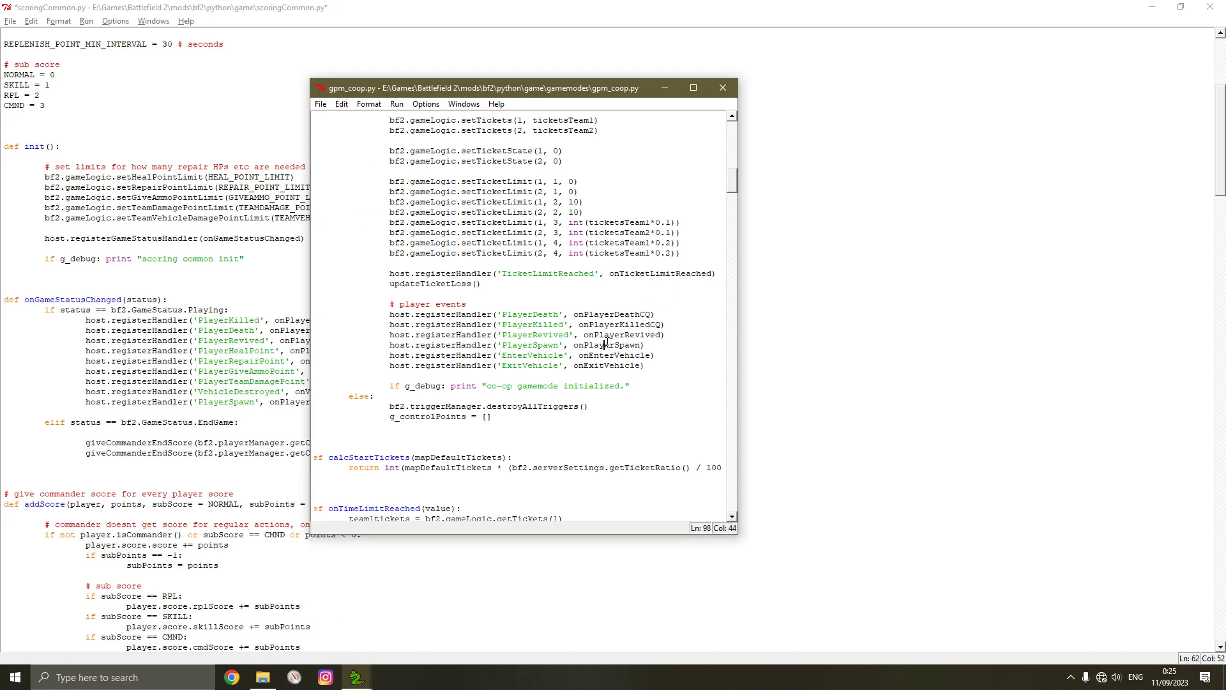
key("ctrl+f")
left_click_drag(164, 94, 508, 311)
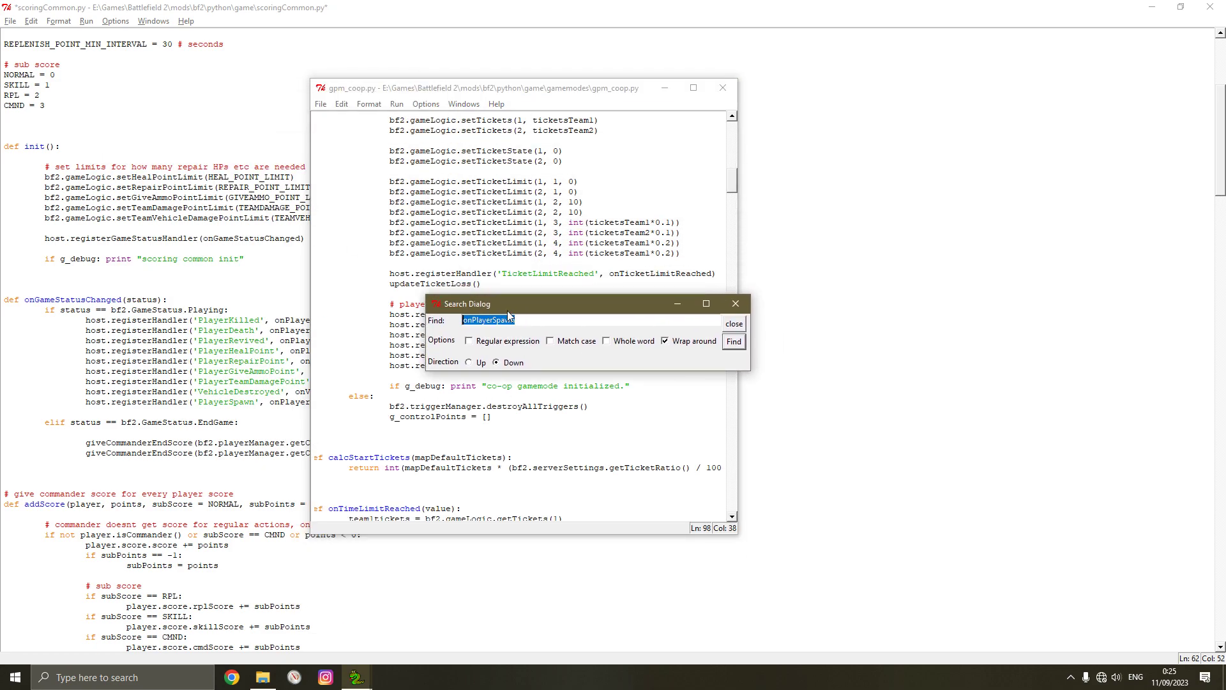
left_click(733, 343)
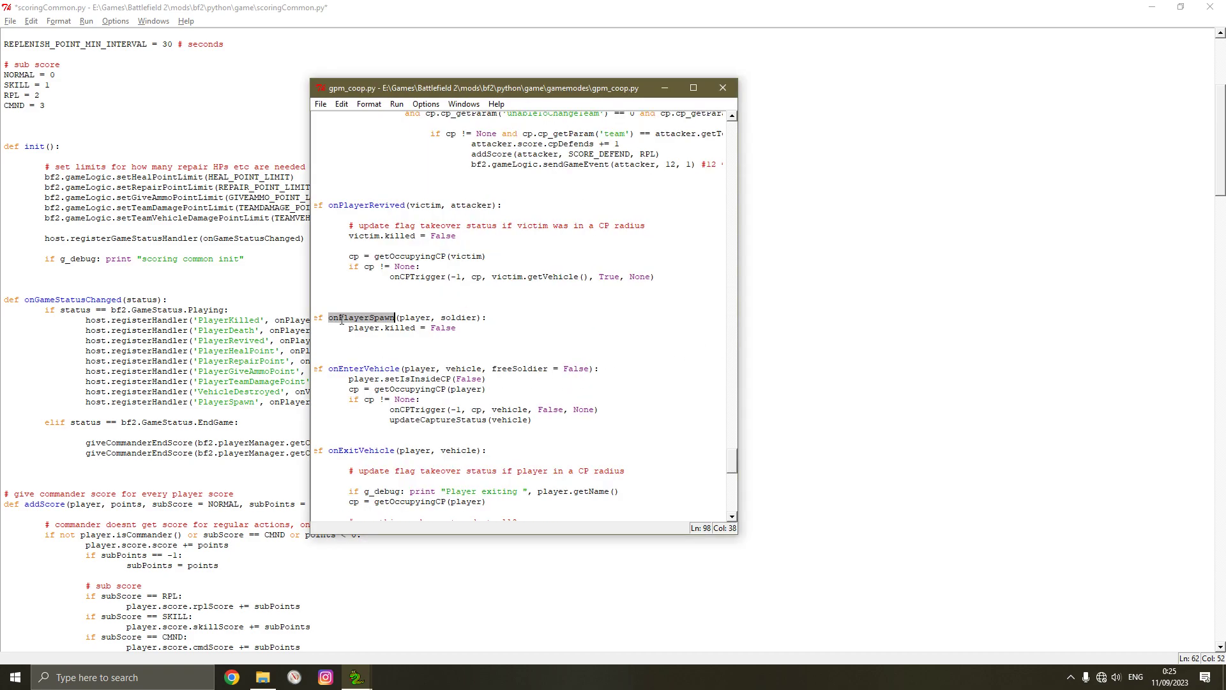
left_click_drag(333, 308, 282, 303)
left_click_drag(383, 346, 302, 321)
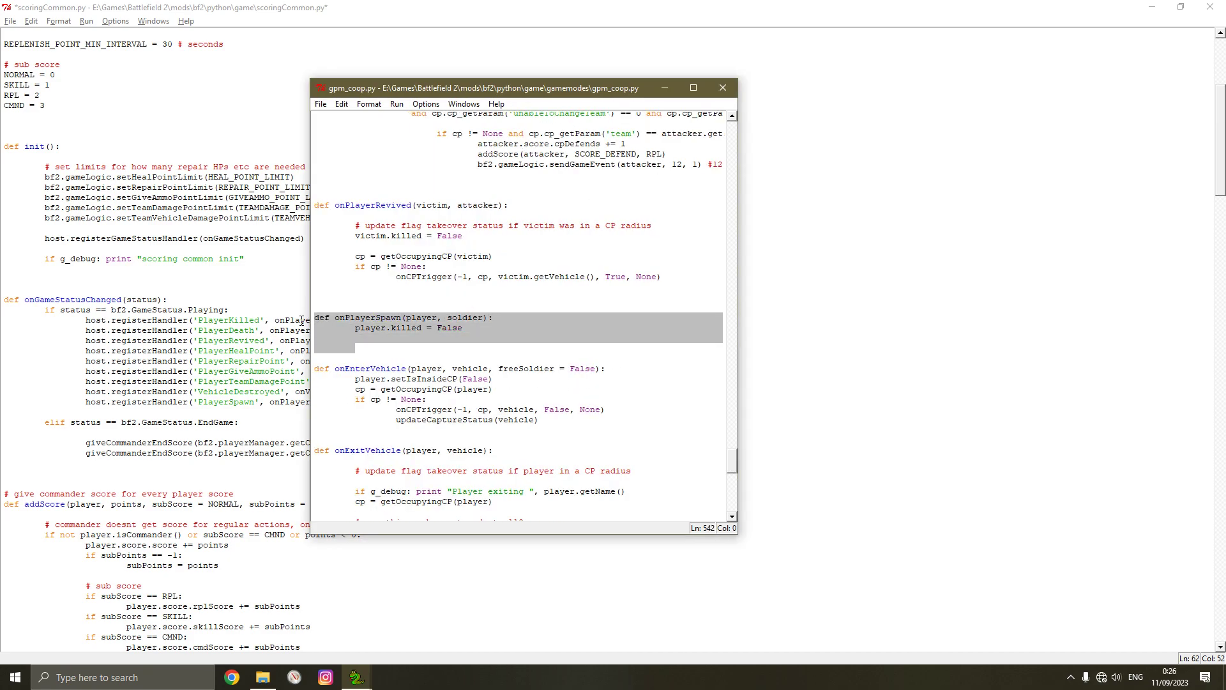
left_click(225, 380)
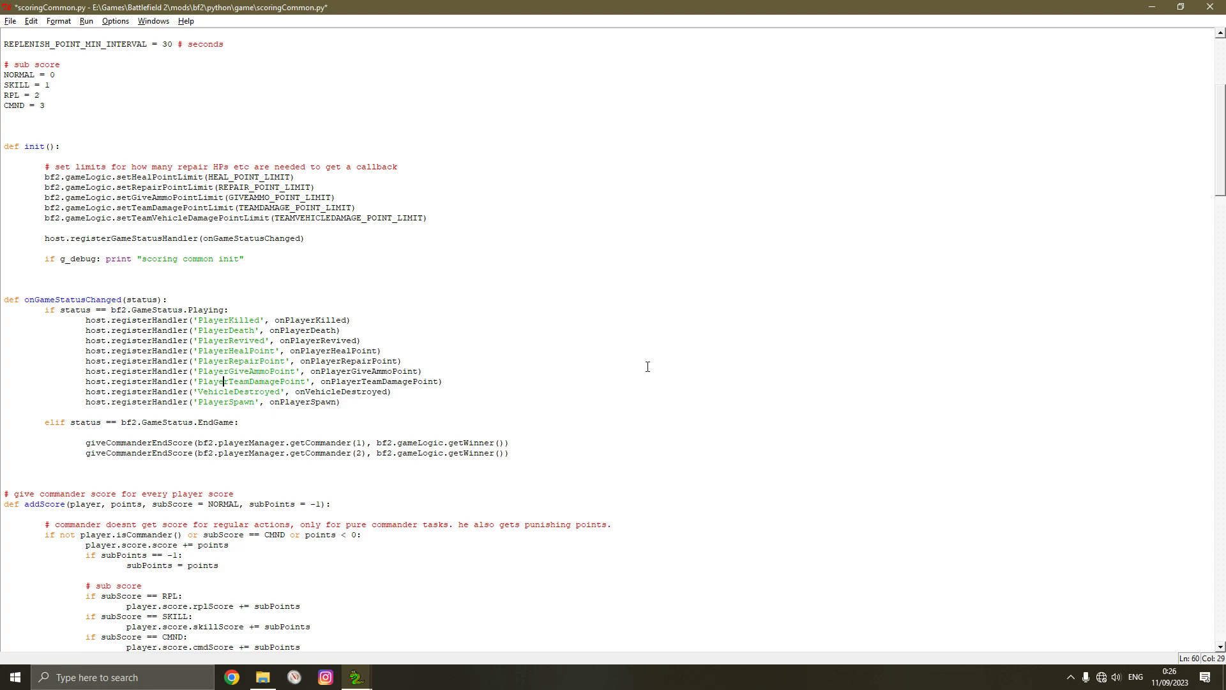